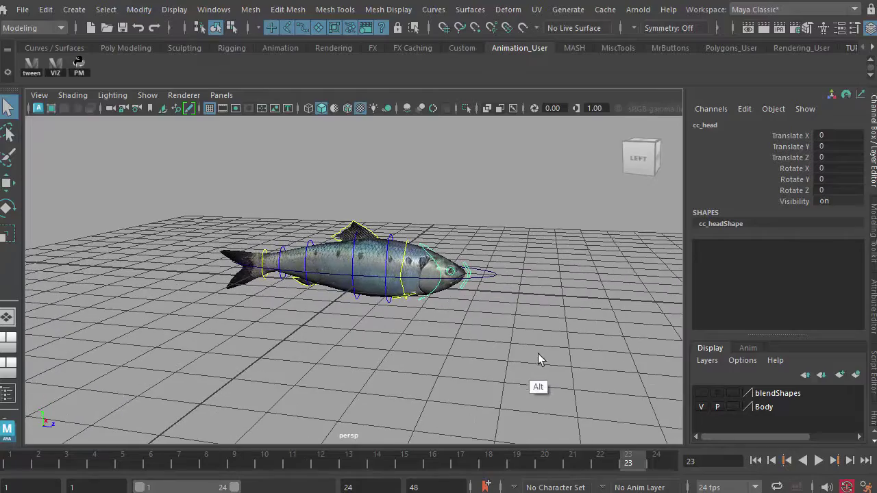
Switch to the browser and read through the Fish Swim tutorial post down to its list of fish rigs
mouse_move(476, 334)
alt+mouse_down()
mouse_move(455, 336)
mouse_move(480, 337)
alt+mouse_up()
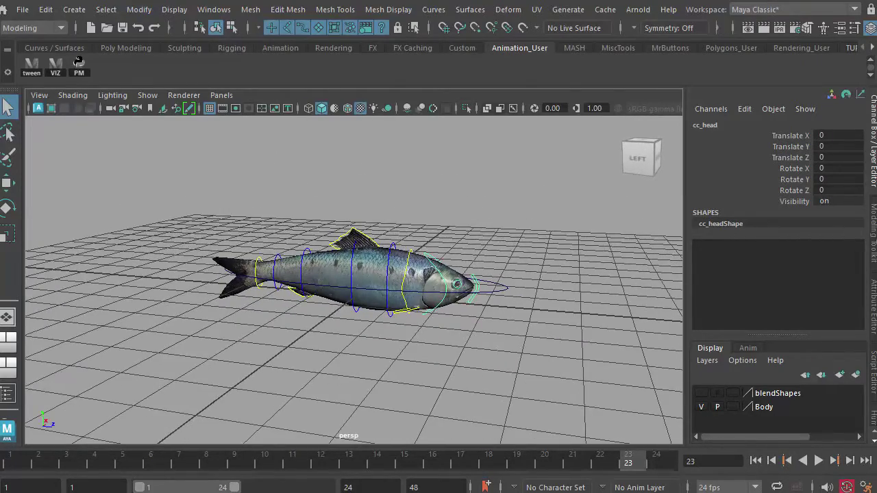
key(alt+Tab)
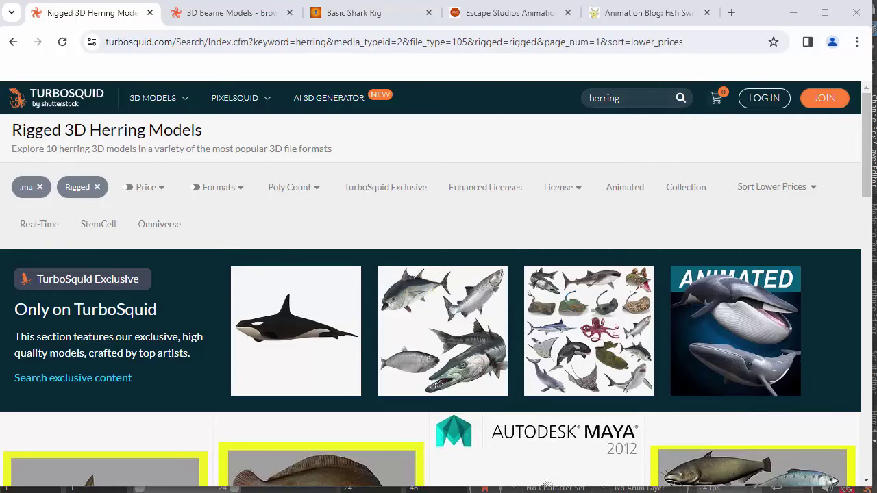
key(ctrl+shift+Tab)
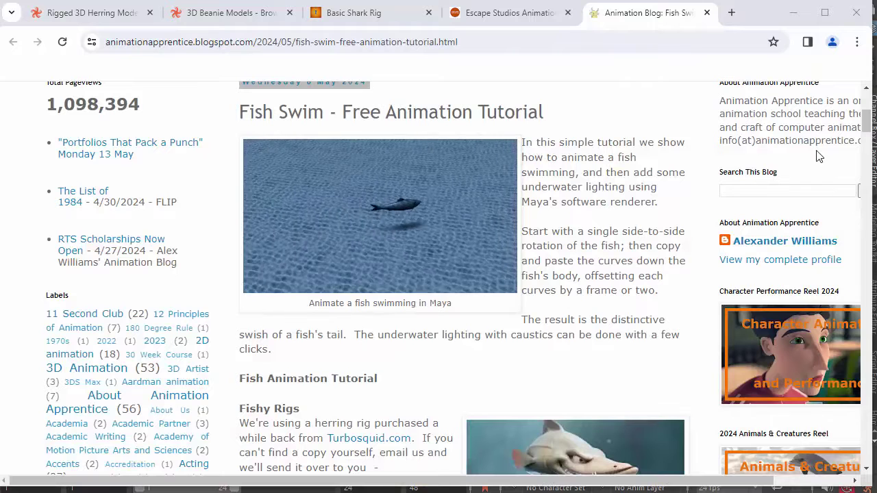
drag(867, 124, 864, 117)
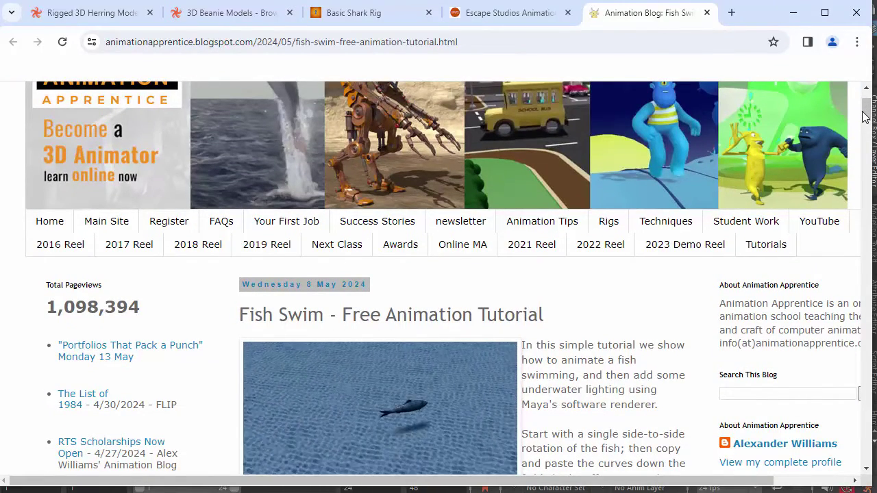
scroll(865, 117, down, 1)
scroll(865, 116, down, 5)
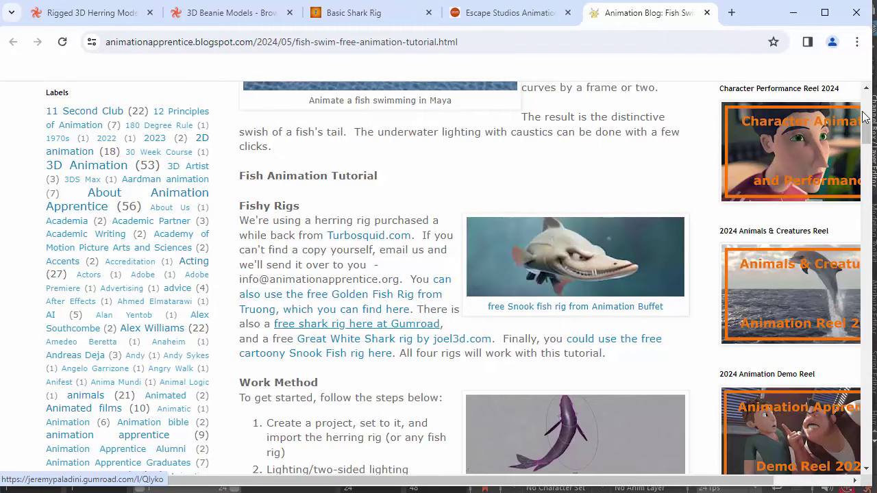
Open the free Snook fish rig page from Animation Buffet and look over its preview images
key(Tab)
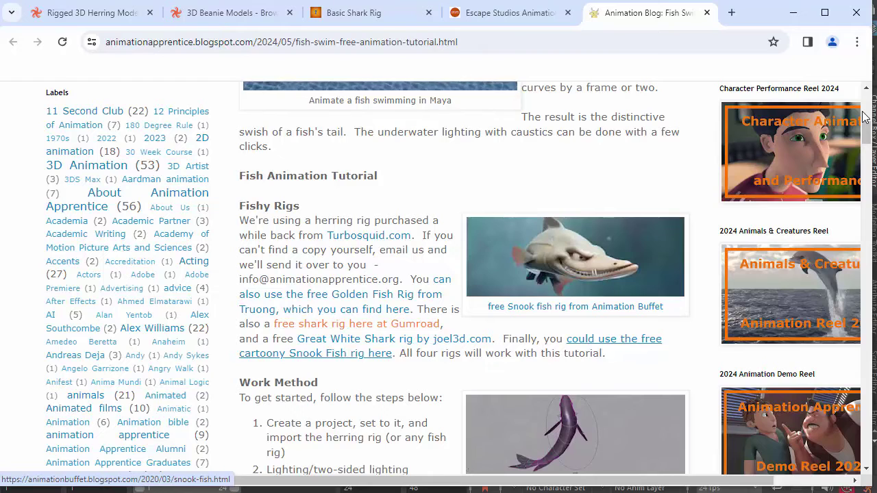
key(Tab)
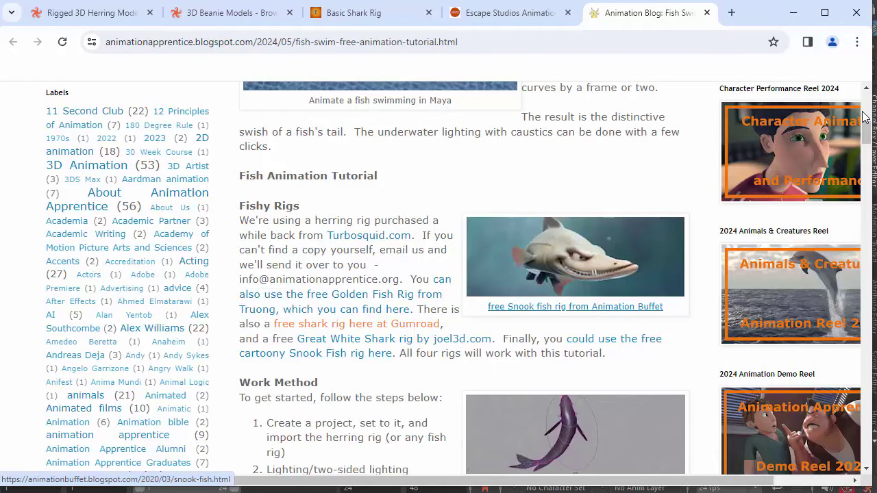
key(Return)
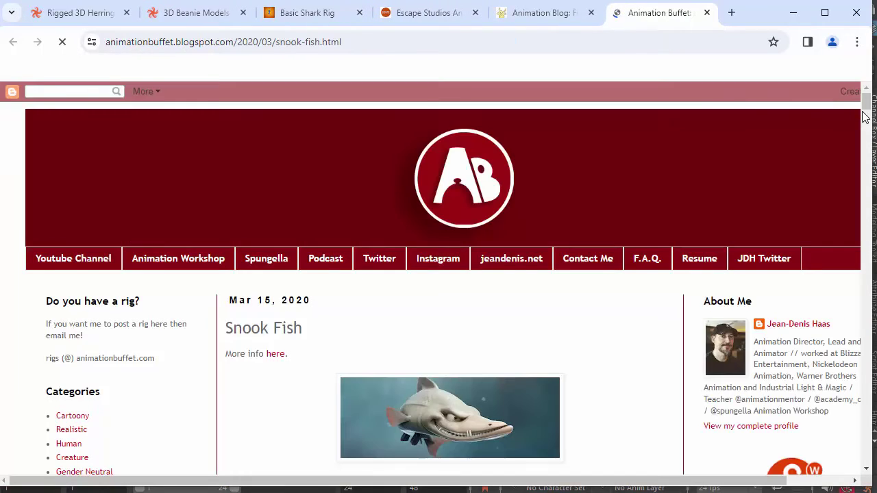
scroll(865, 116, down, 5)
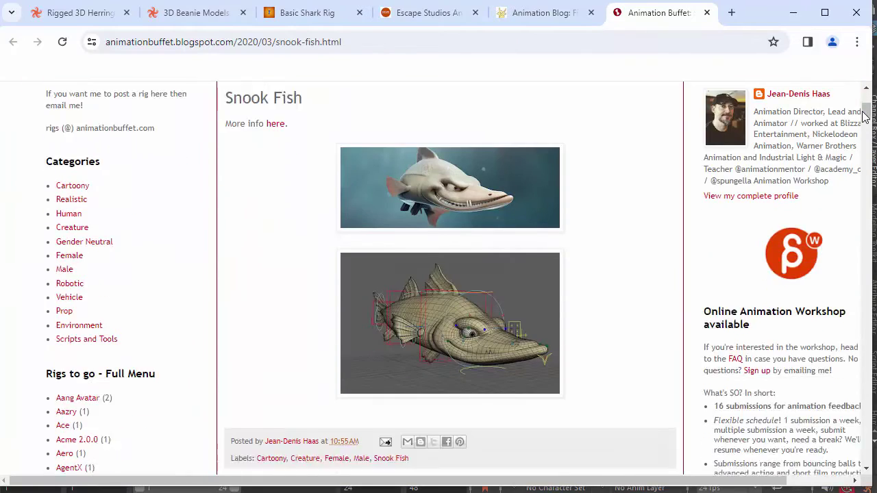
scroll(865, 116, up, 3)
Return to the Fish Swim tutorial post and review its introduction and Fishy Rigs section
click(548, 14)
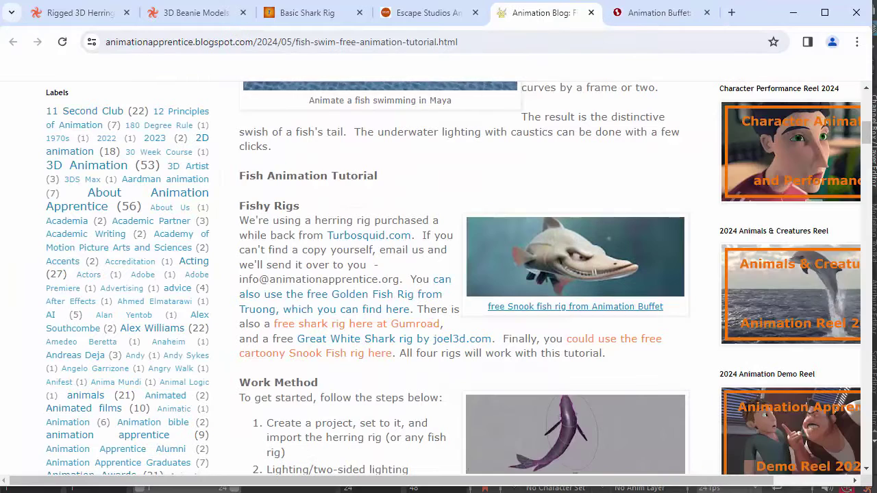
scroll(438, 274, up, 5)
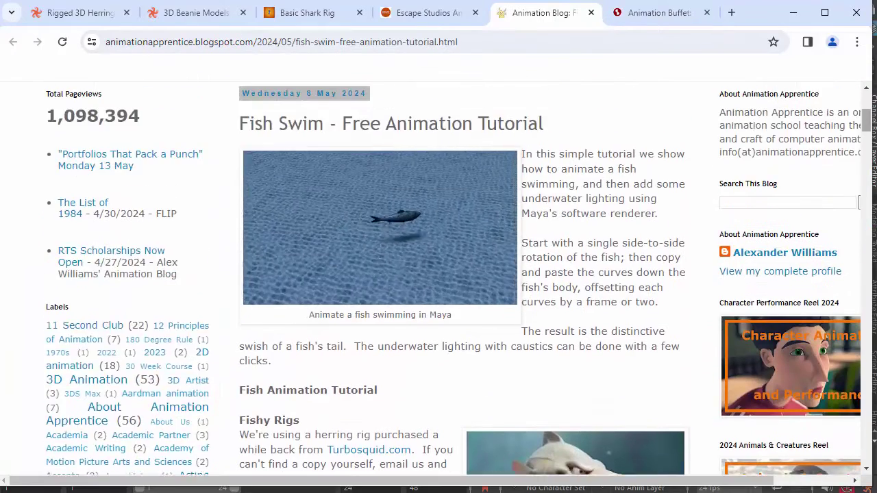
scroll(439, 274, down, 2)
scroll(439, 274, down, 1)
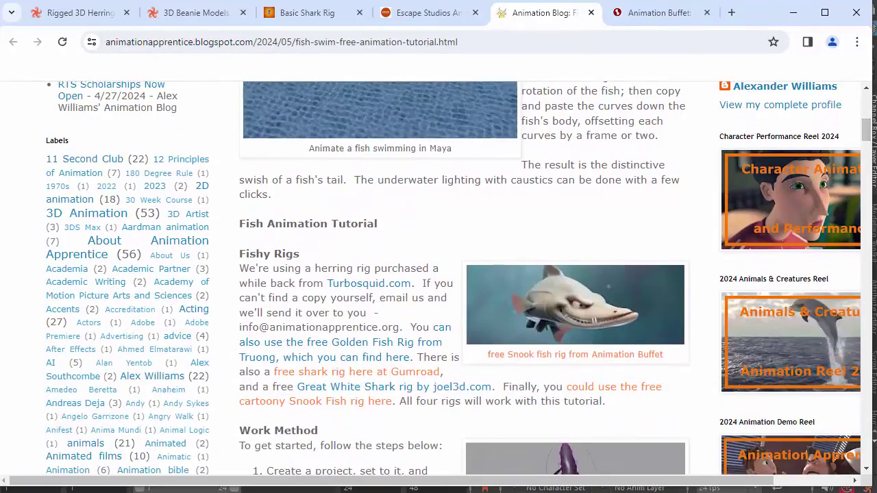
scroll(438, 274, up, 5)
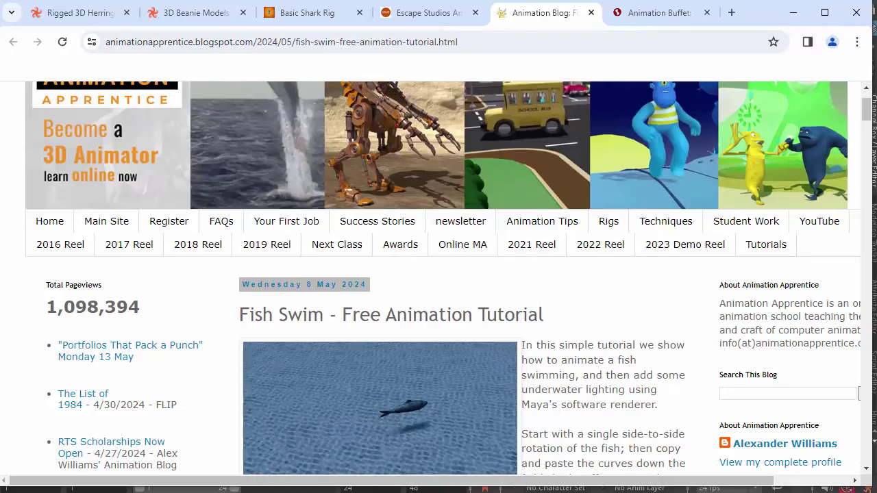
Switch to Maya to inspect the herring rig from above, and consult the tutorial's Work Method instructions in the browser
key(alt+Tab)
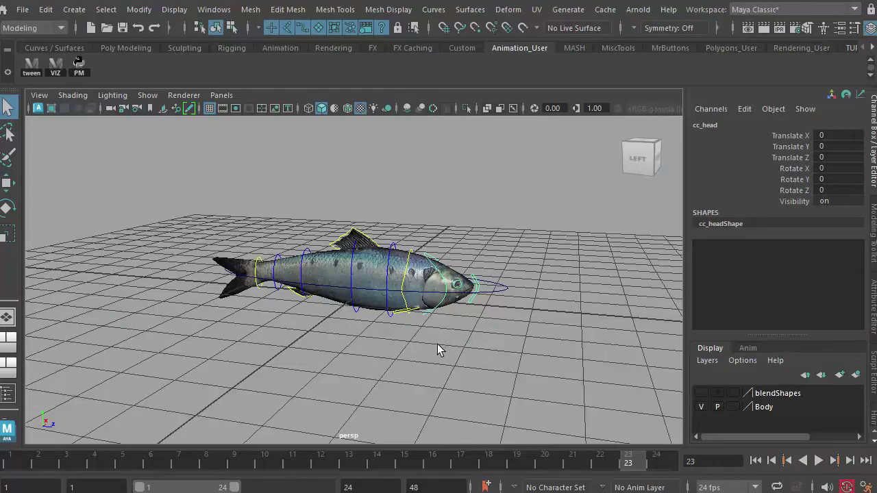
alt+drag(437, 343, 392, 424)
alt+drag(413, 324, 433, 329)
alt+right_drag(432, 329, 603, 410)
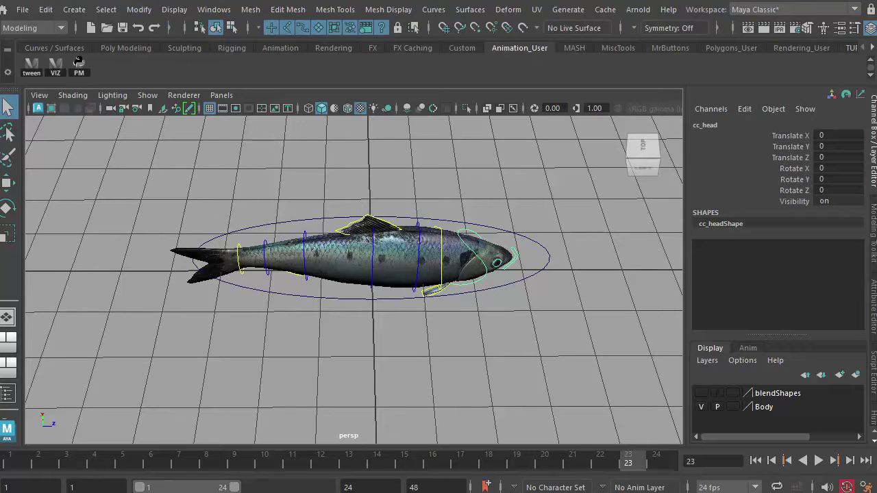
key(alt+Tab)
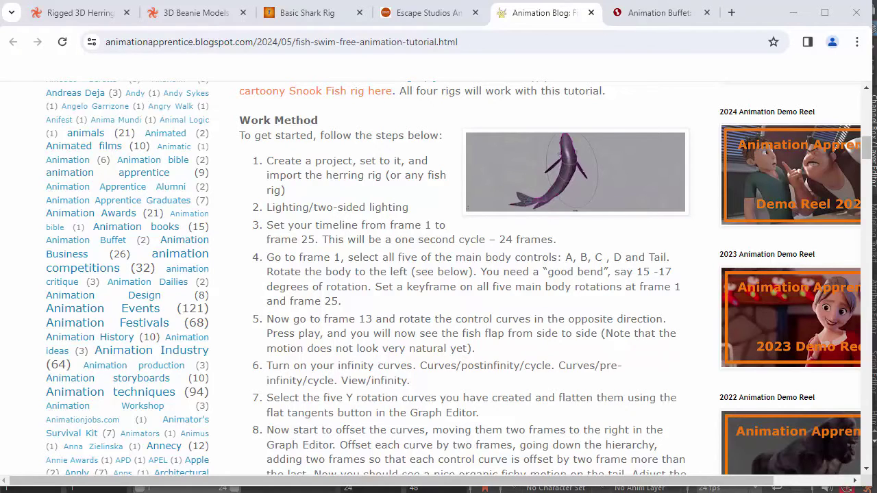
key(alt+Tab)
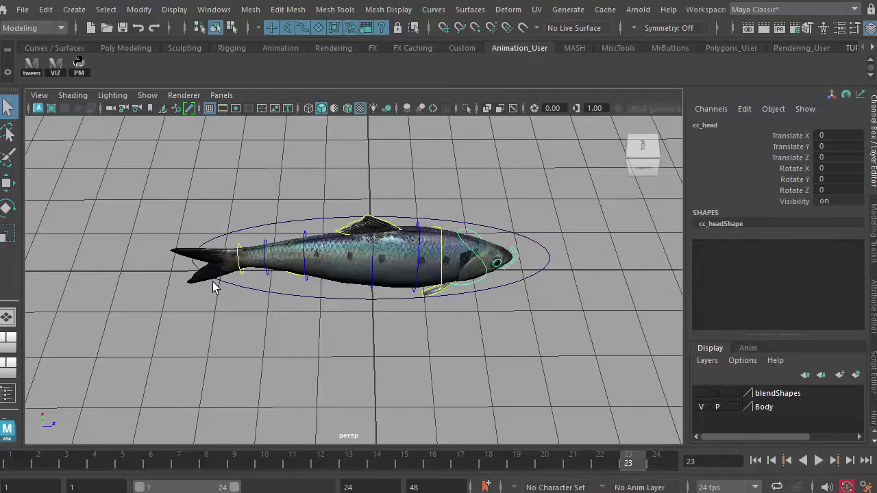
click(23, 9)
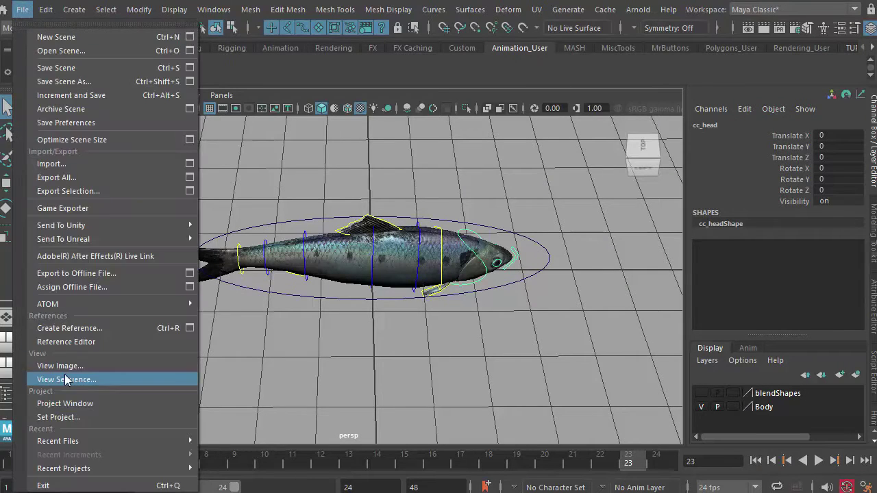
click(71, 402)
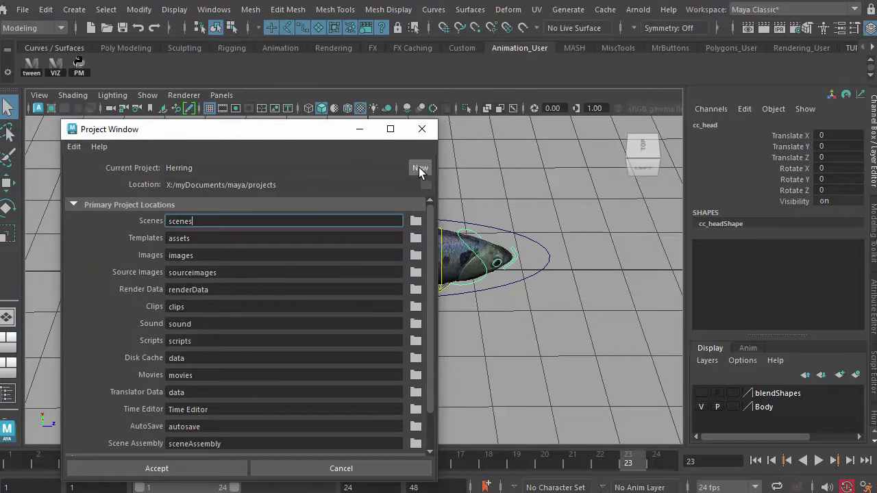
click(419, 169)
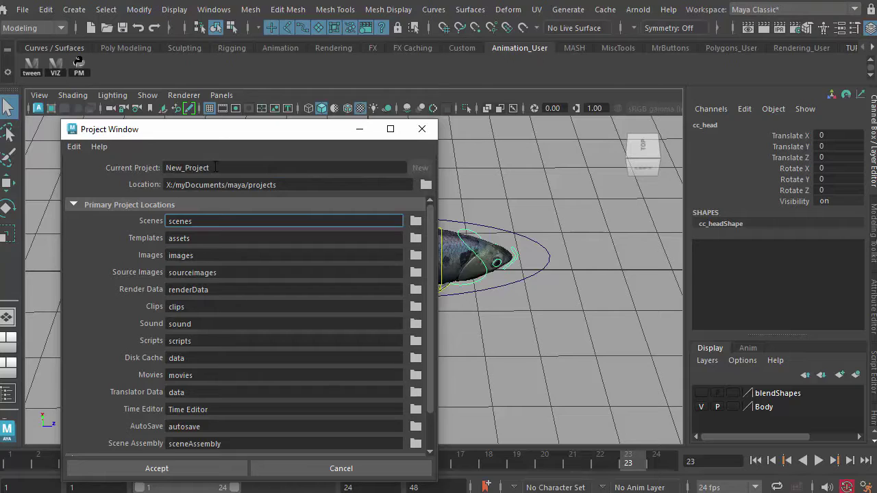
click(314, 468)
Set the current project to the Herring folder in the maya projects directory
click(23, 10)
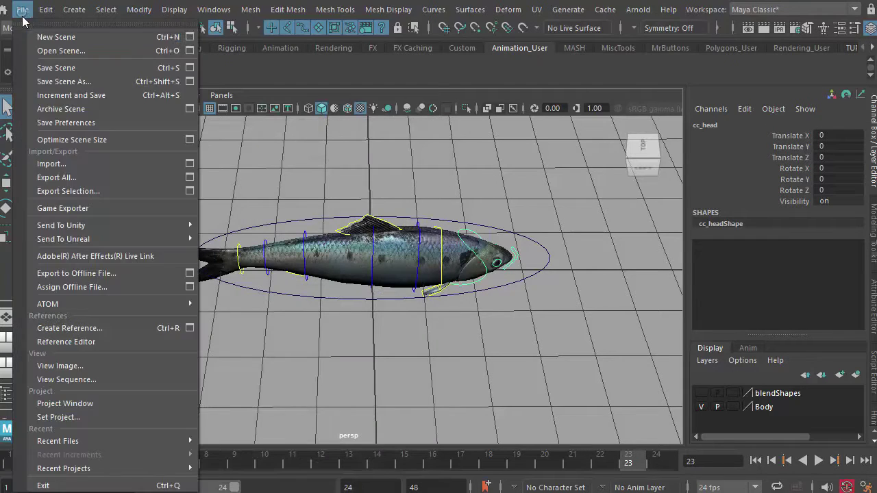
click(58, 417)
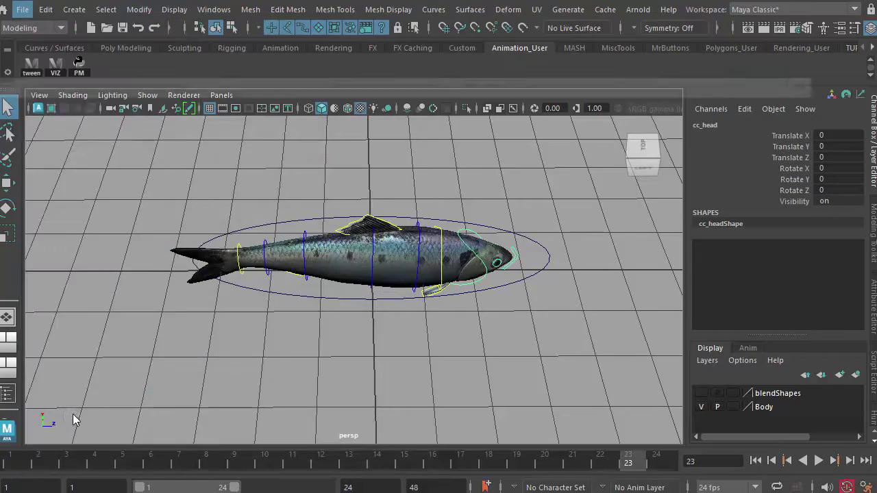
drag(515, 149, 503, 244)
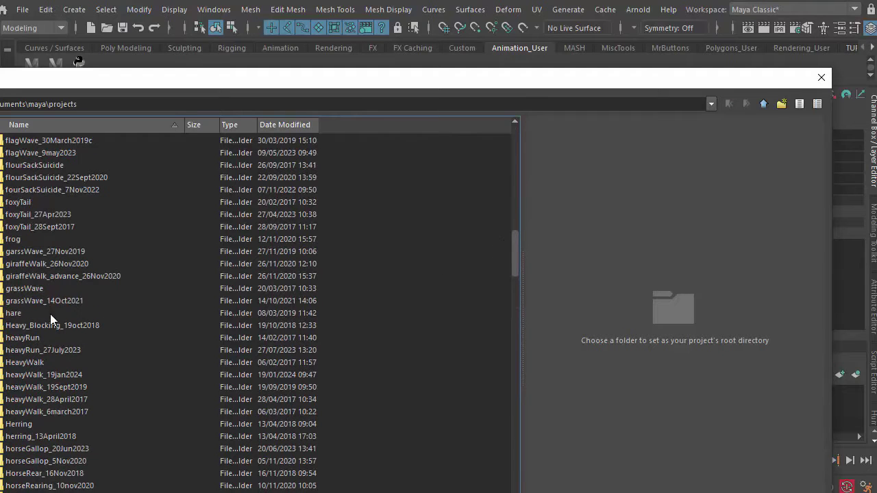
click(49, 428)
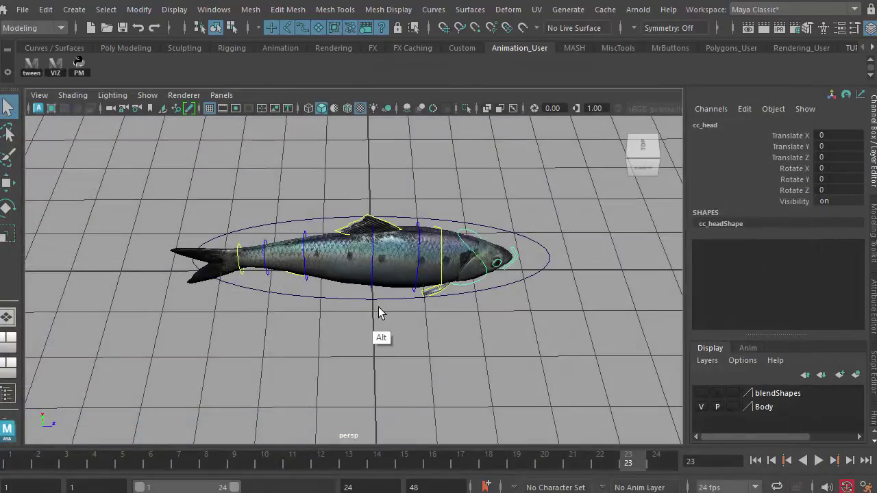
Select the fish's cc_A body control and activate the Rotate tool
mouse_move(377, 308)
alt+mouse_down()
mouse_move(319, 284)
mouse_move(364, 303)
mouse_move(374, 332)
mouse_move(379, 322)
alt+mouse_up()
click(382, 286)
alt+middle_drag(382, 285, 436, 283)
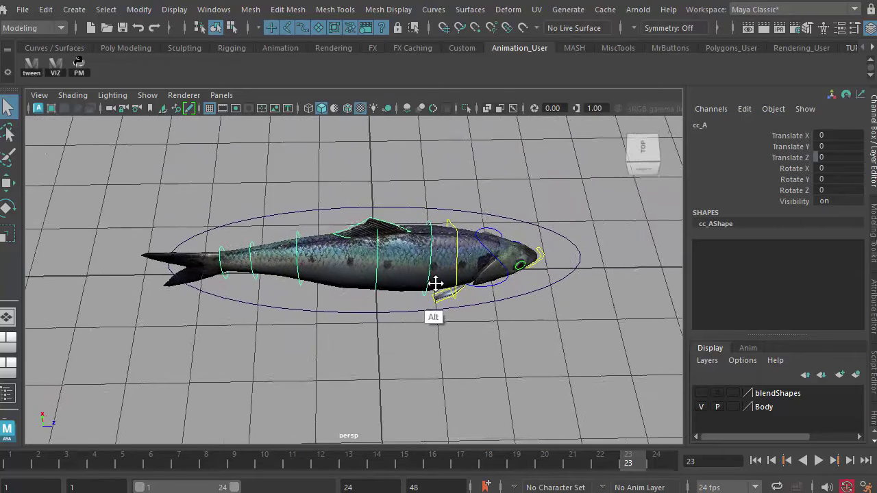
alt+drag(435, 283, 396, 243)
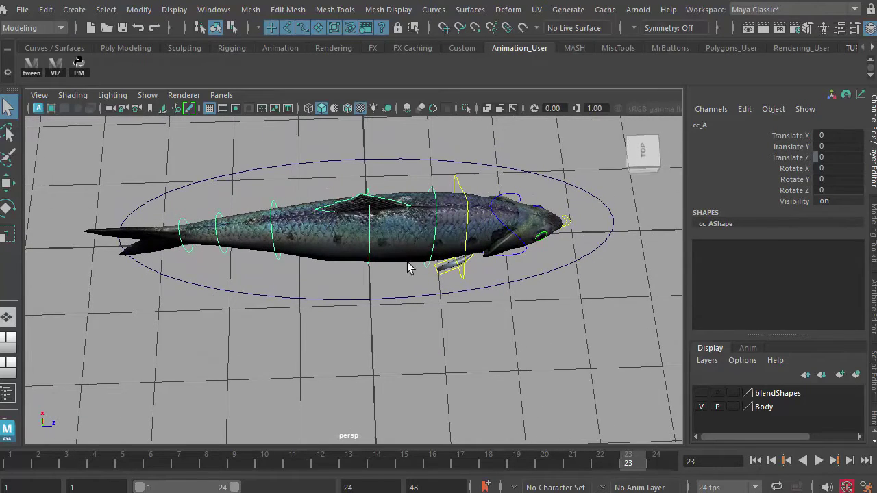
key(e)
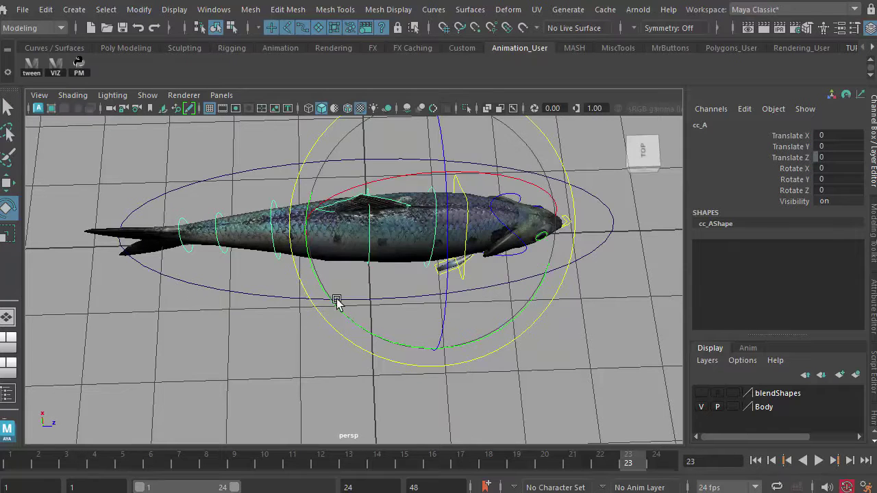
drag(477, 341, 415, 348)
Add the B, C, D and tail body controls to the selection, working down the fish towards its tail
alt+right_drag(415, 348, 649, 368)
alt+drag(649, 368, 212, 274)
shift+click(363, 314)
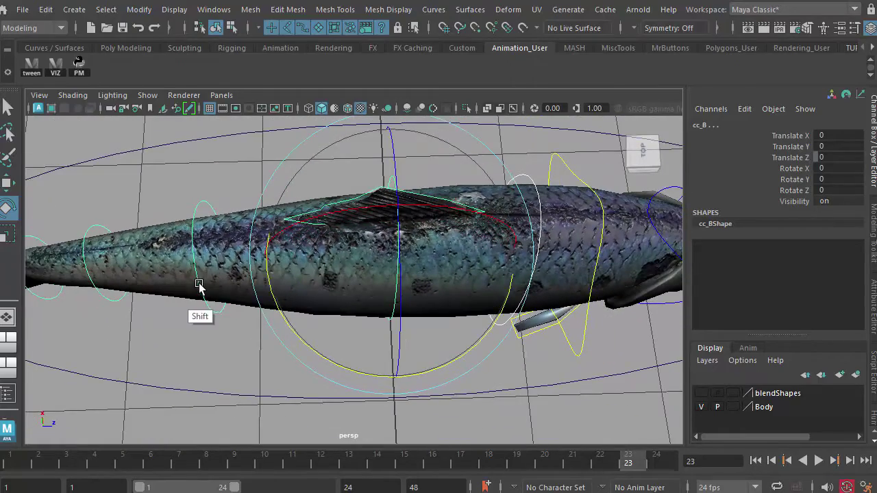
shift+click(200, 285)
alt+right_drag(249, 299, 481, 297)
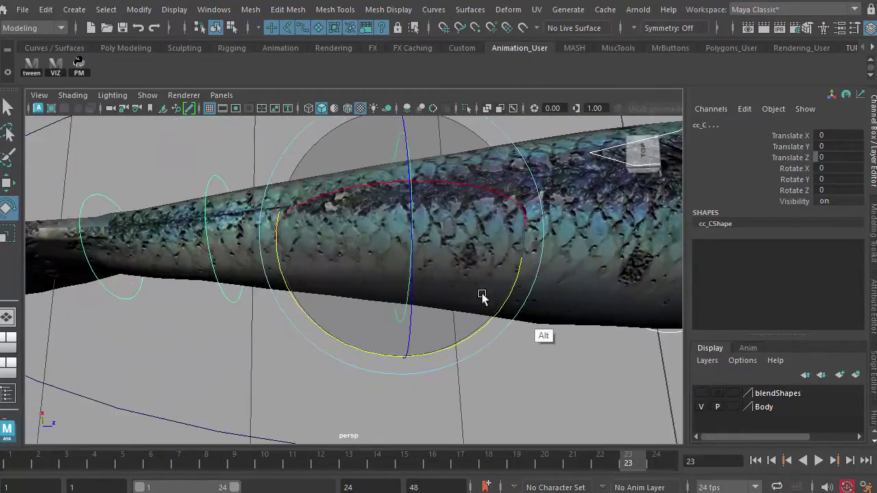
shift+click(211, 271)
alt+drag(228, 308, 411, 317)
shift+click(205, 294)
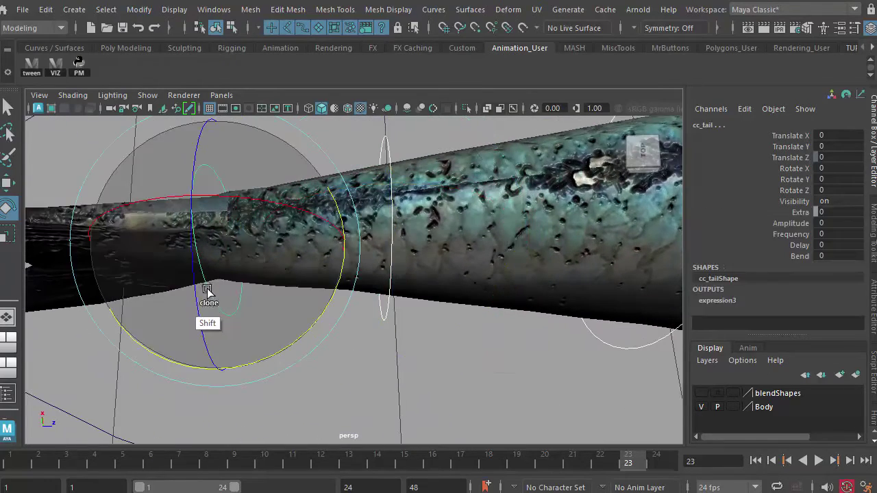
alt+right_drag(421, 328, 114, 260)
alt+drag(278, 292, 301, 370)
Set the animation end and the playback end to frame 25, and return the timeline to frame 1
click(10, 463)
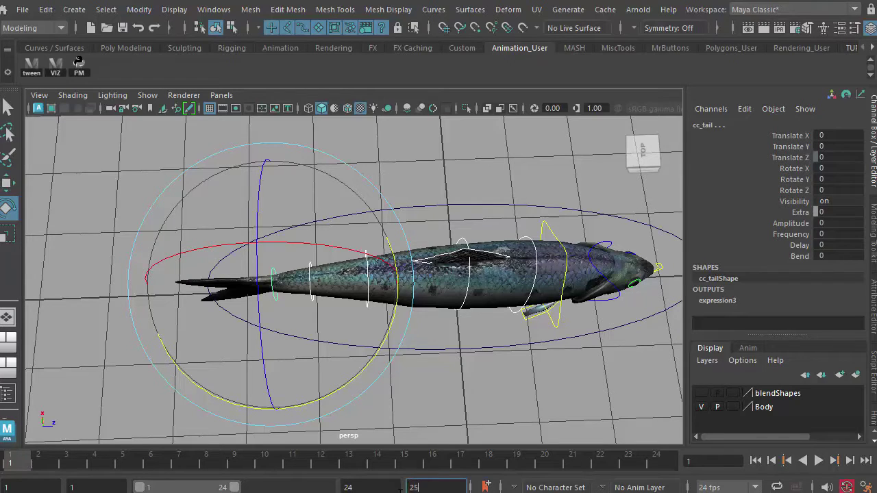
key(Return)
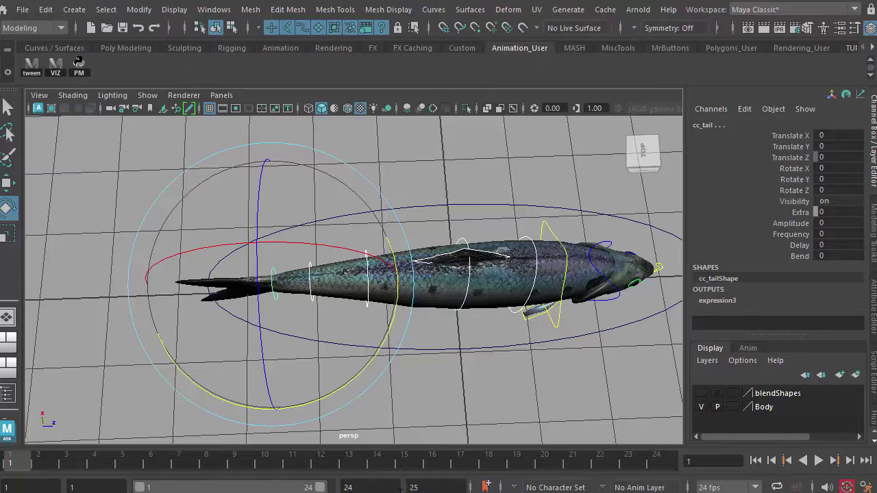
click(322, 486)
drag(157, 464, 656, 465)
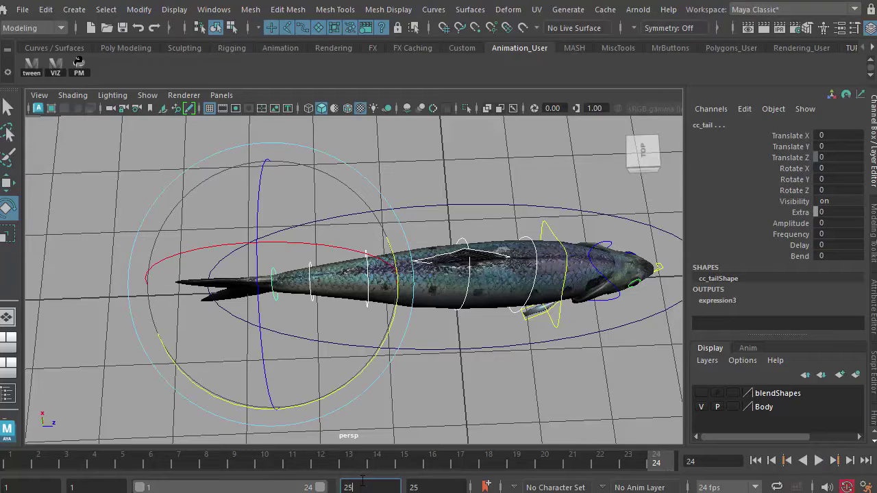
key(Return)
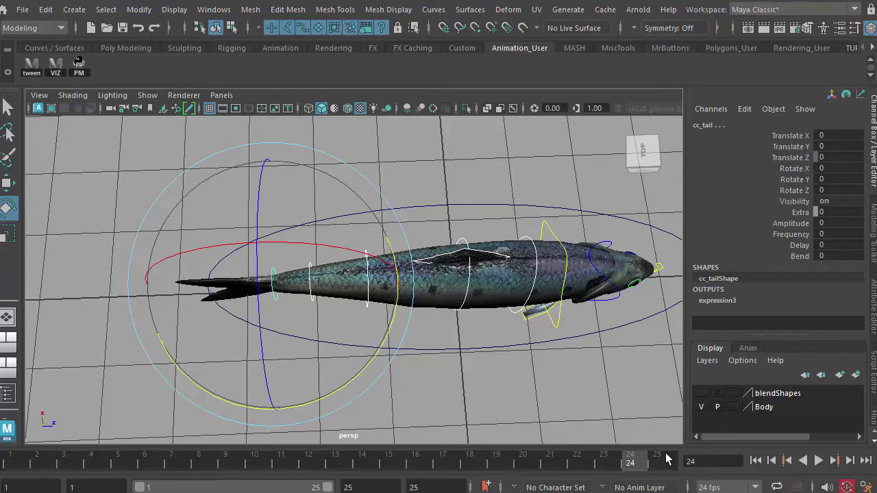
click(667, 459)
alt+middle_drag(417, 335, 328, 336)
key(alt+shift+v)
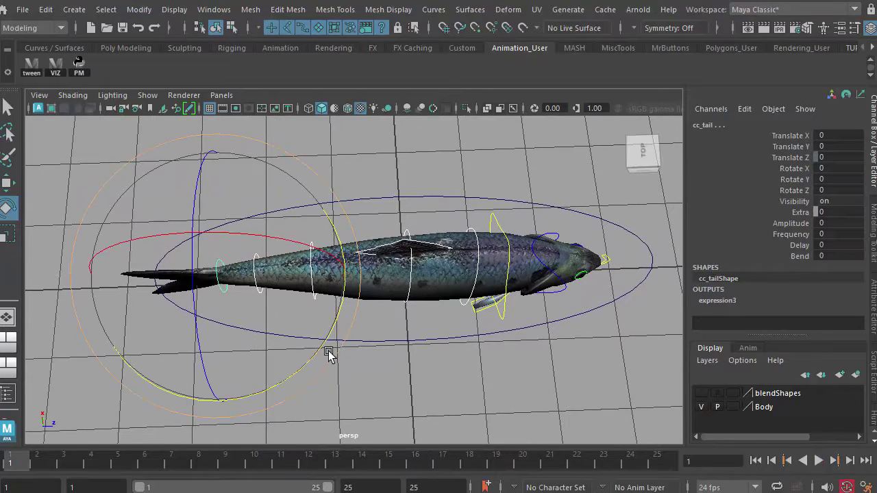
Rotate the five selected body controls together to a Rotate Y of about -7.6 and key the bend at frame 1
click(328, 341)
click(336, 350)
drag(328, 362, 305, 367)
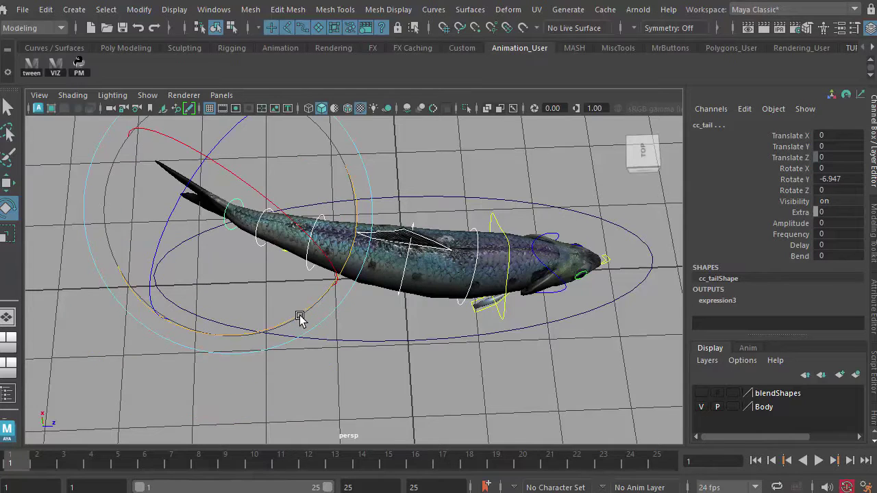
drag(301, 317, 299, 317)
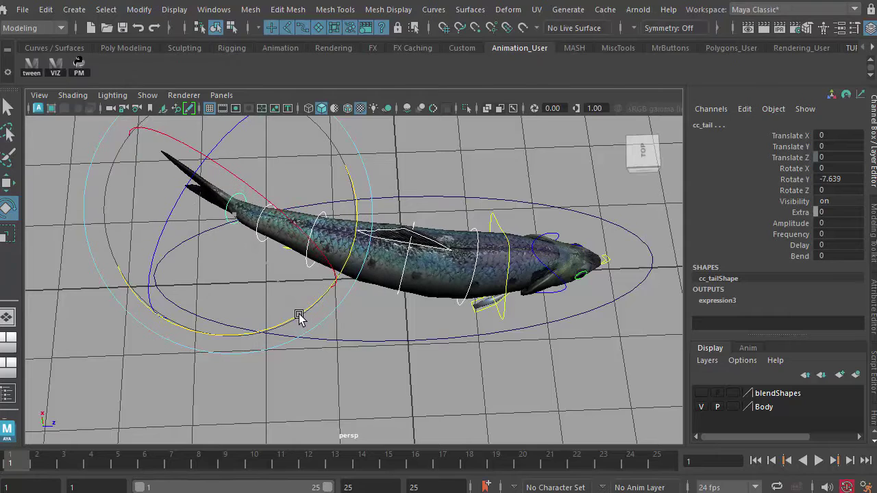
alt+right_drag(320, 334, 231, 338)
alt+drag(231, 339, 220, 351)
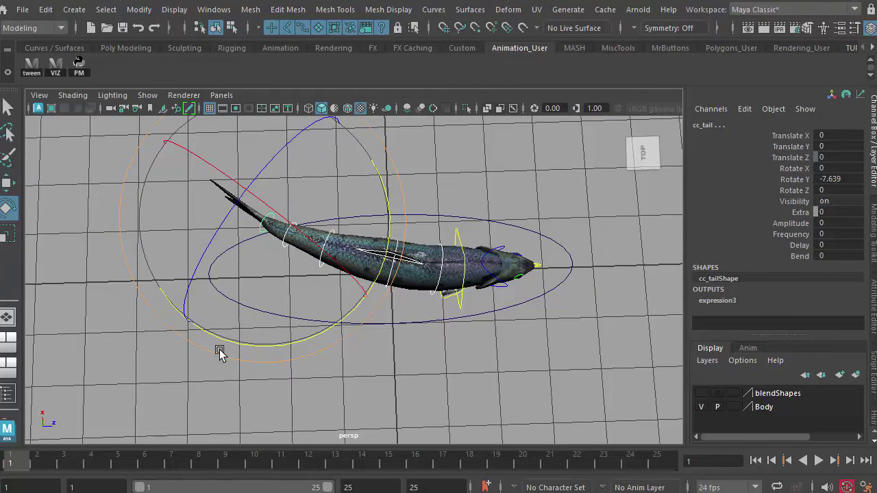
key(s)
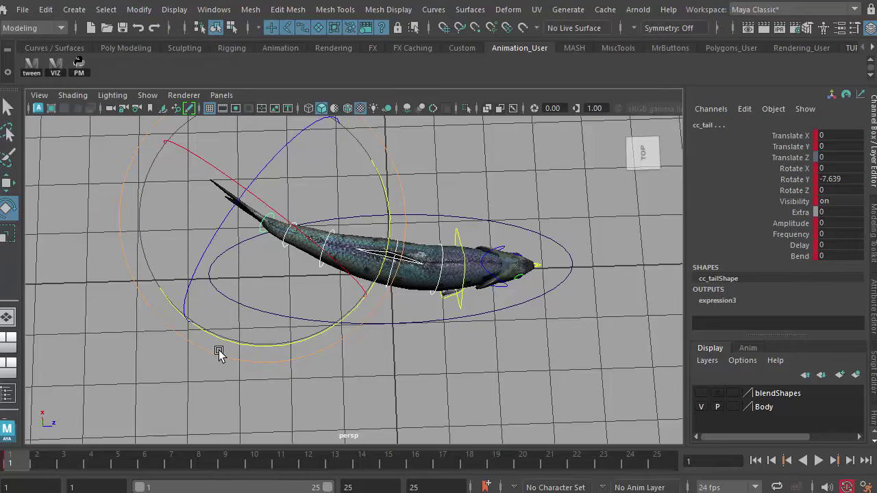
Key the same bend at frame 25, and at frame 13 rotate the controls the opposite way to a Rotate Y of about 7.4
click(656, 463)
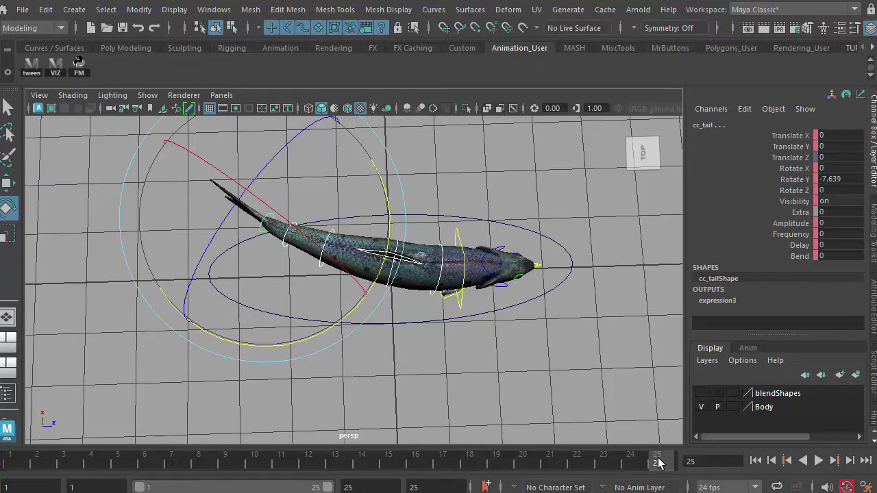
key(s)
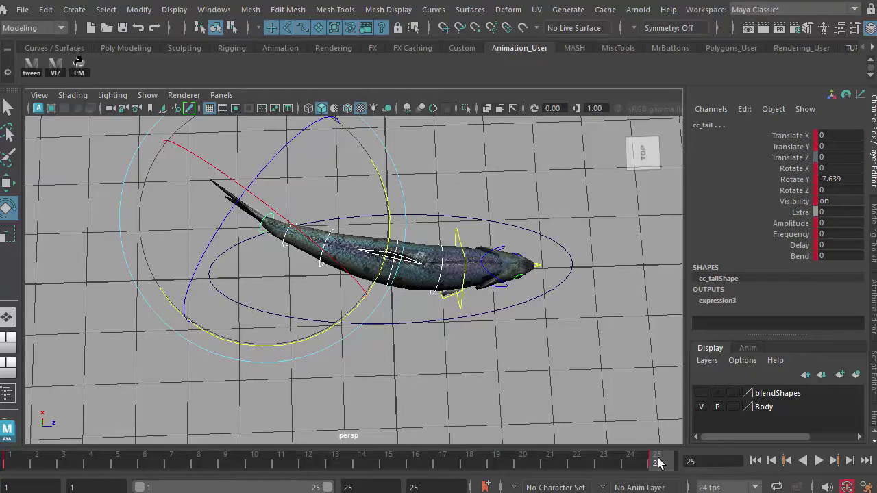
click(343, 463)
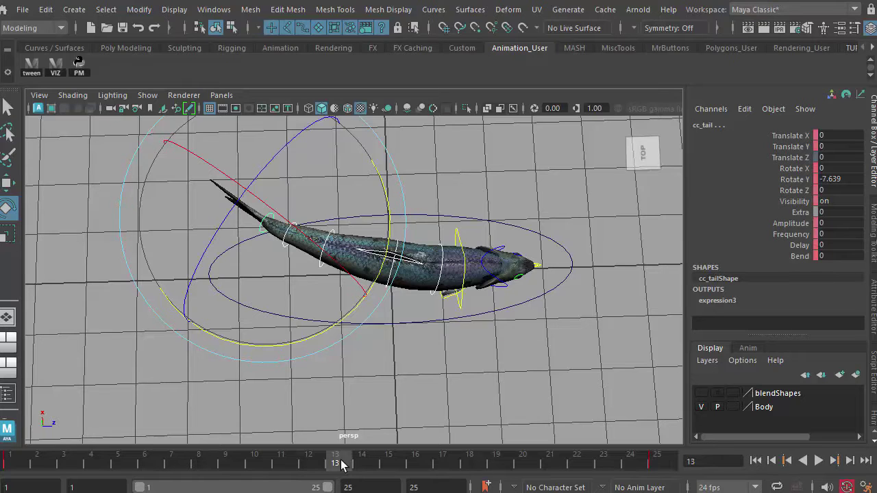
drag(356, 327, 394, 396)
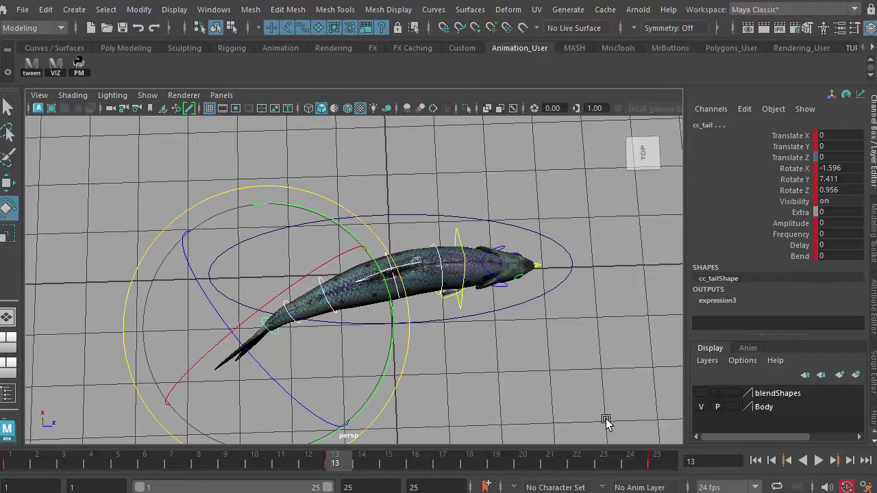
Play the swim loop and examine the fish's side-to-side motion from above and from the side, stopping at frame 7
click(820, 460)
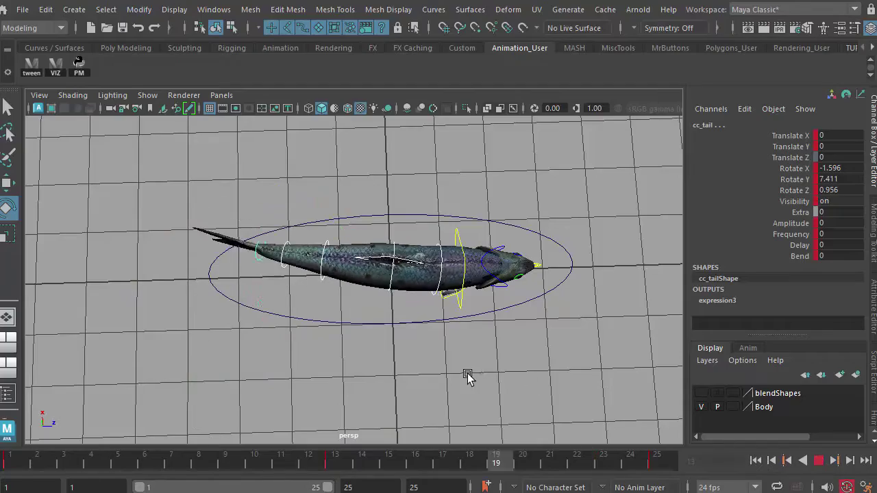
alt+drag(397, 352, 392, 263)
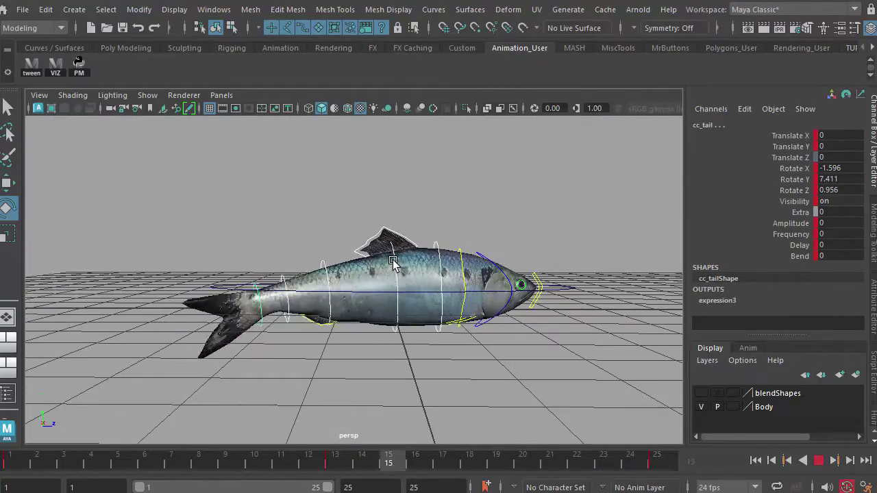
key(Escape)
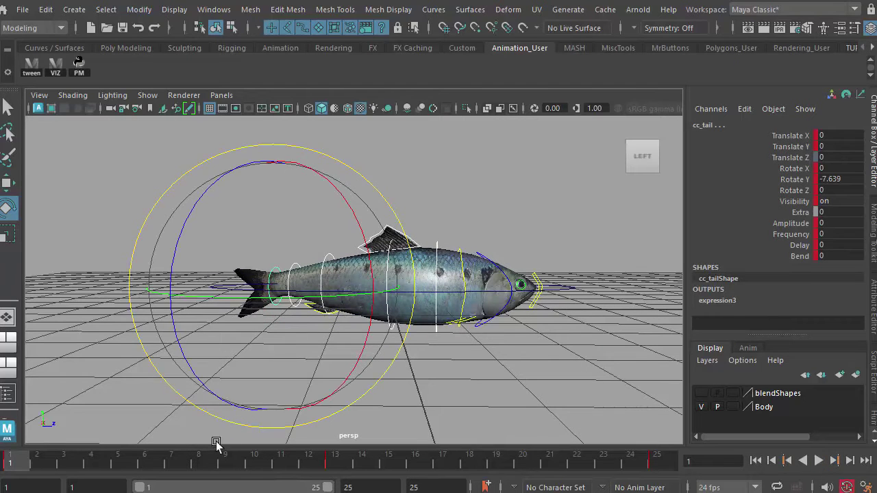
key(alt+v)
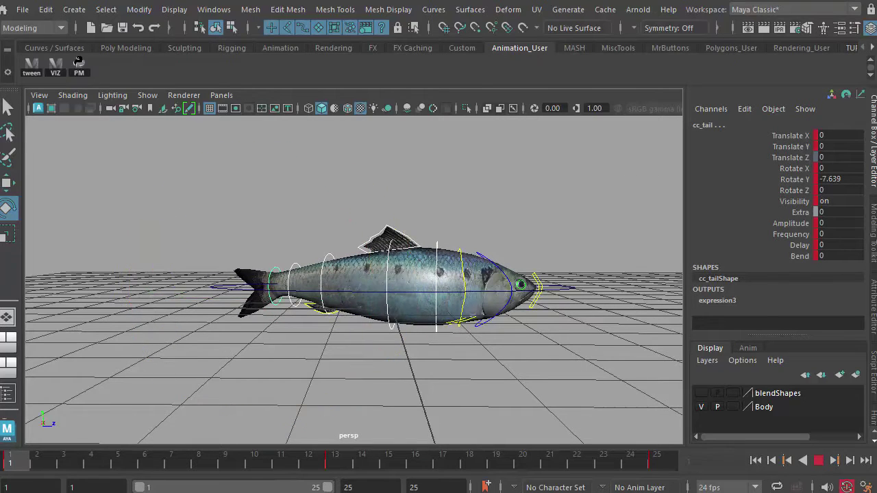
click(173, 464)
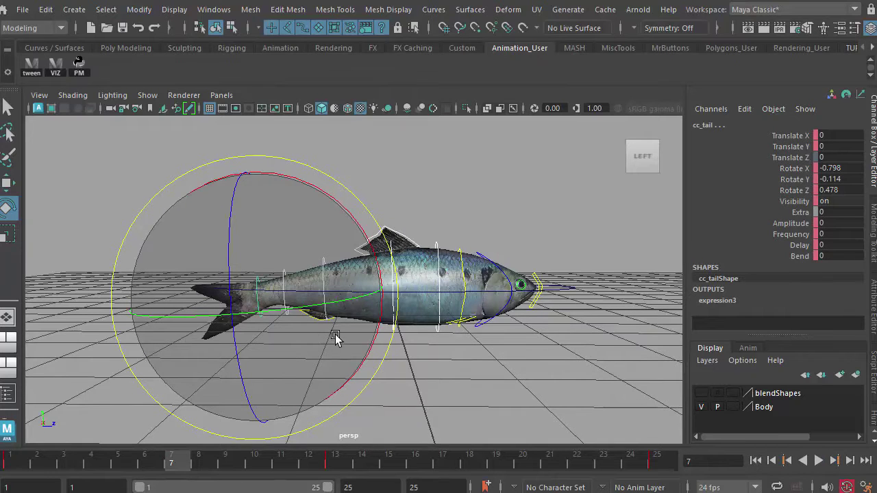
Arrange the workspace as three panes split top with the Graph Editor below, and assign the persp camera to the second viewport
right_click(13, 344)
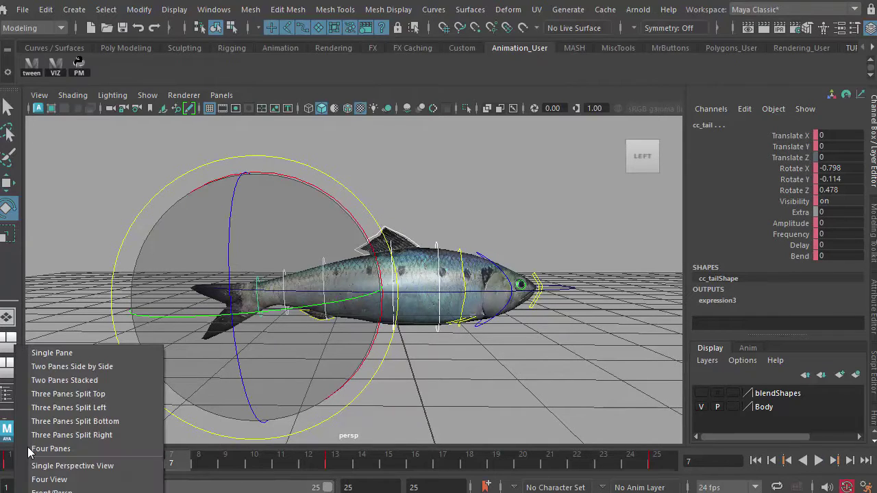
click(76, 490)
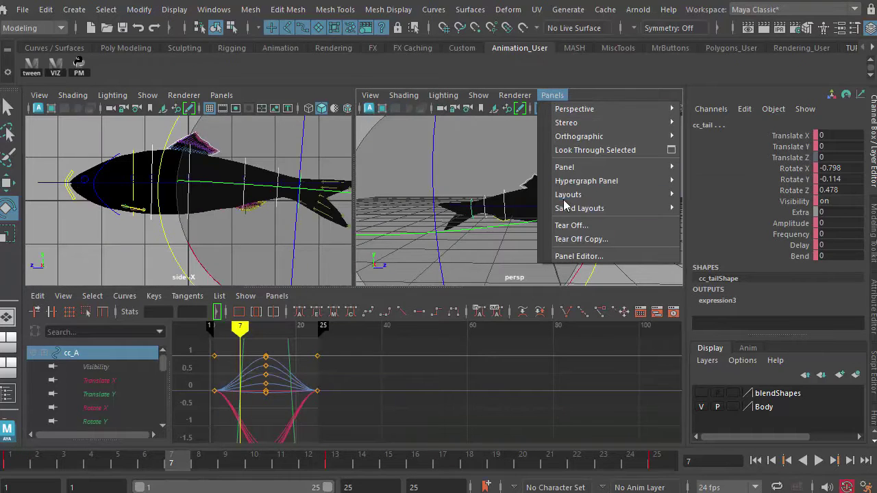
mouse_move(567, 197)
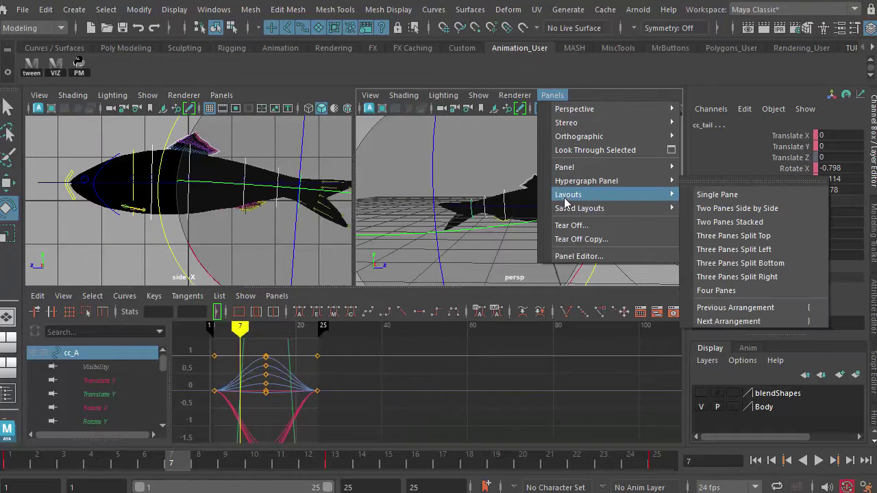
click(717, 236)
click(552, 95)
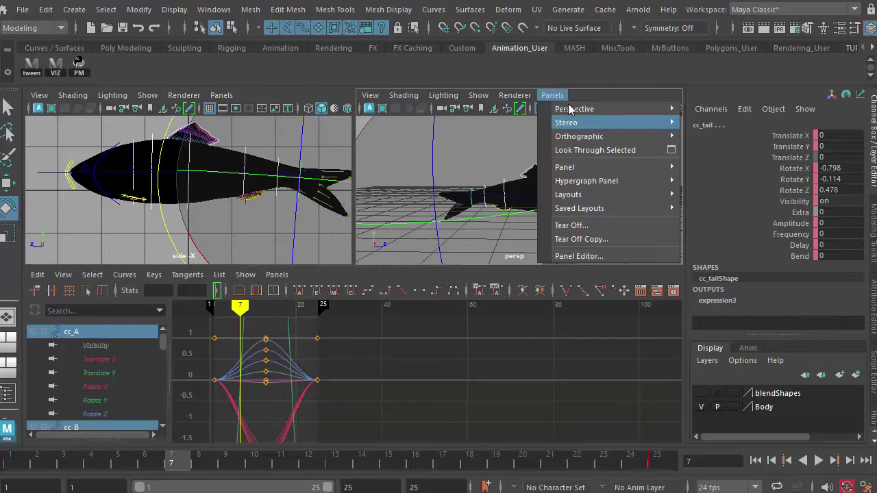
mouse_move(569, 110)
click(696, 111)
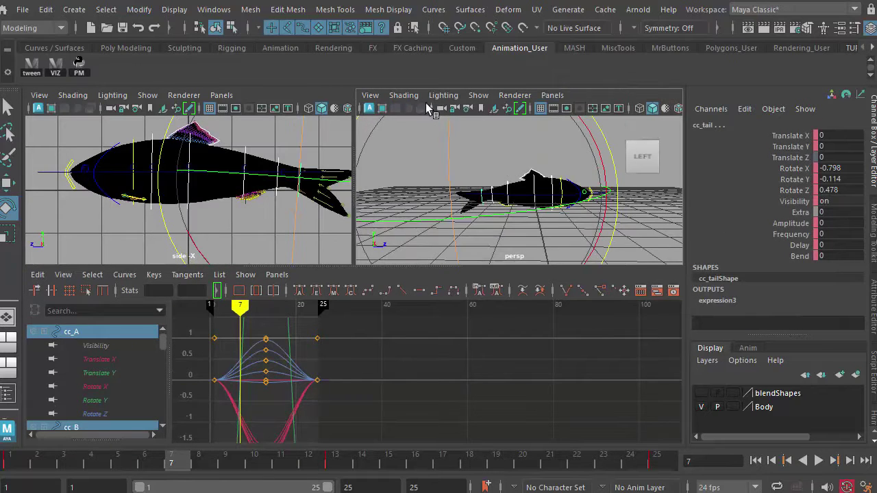
Enable Two Sided Lighting in the second perspective viewport
click(444, 95)
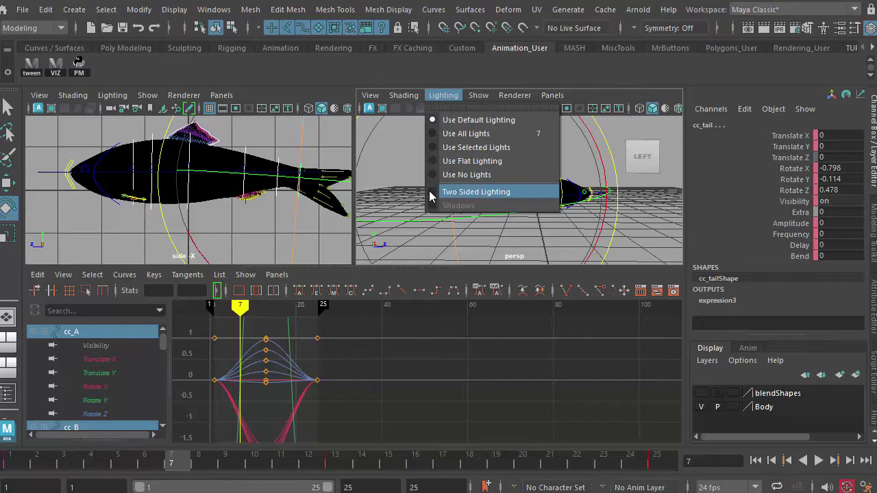
click(466, 192)
mouse_move(475, 217)
alt+mouse_down()
mouse_move(466, 233)
mouse_move(475, 235)
mouse_move(473, 226)
alt+mouse_up()
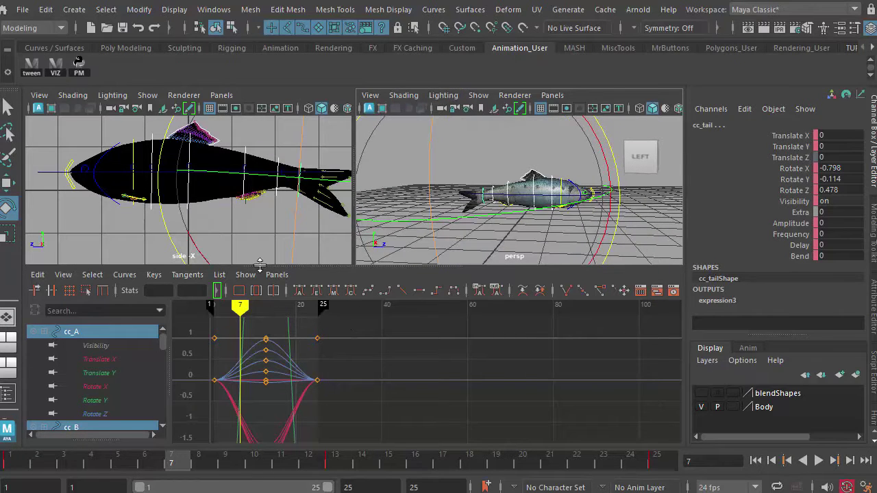
Change the side view to the persp camera, adjust the pane heights and frame all animation curves in the Graph Editor
click(221, 95)
mouse_move(233, 110)
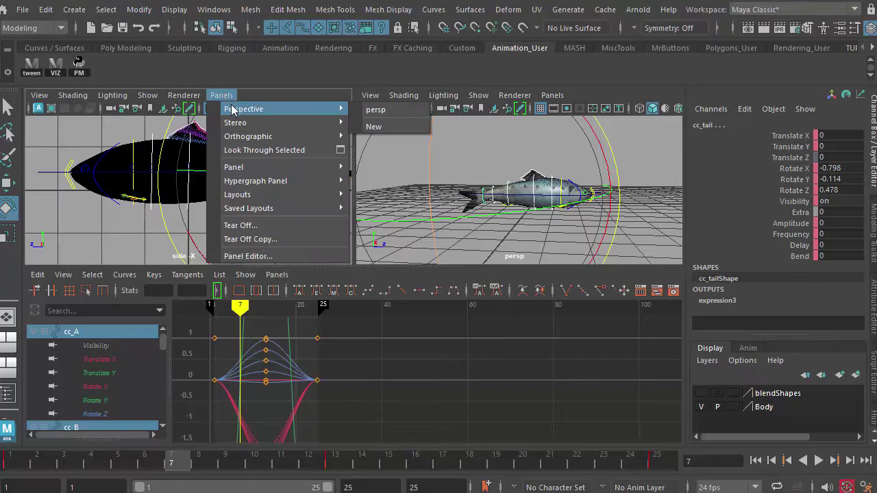
click(375, 109)
alt+drag(281, 179, 226, 205)
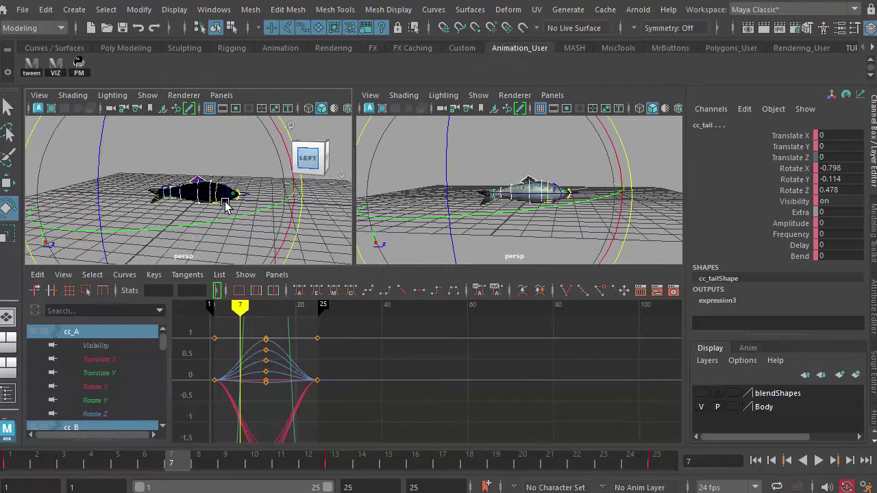
drag(398, 267, 399, 274)
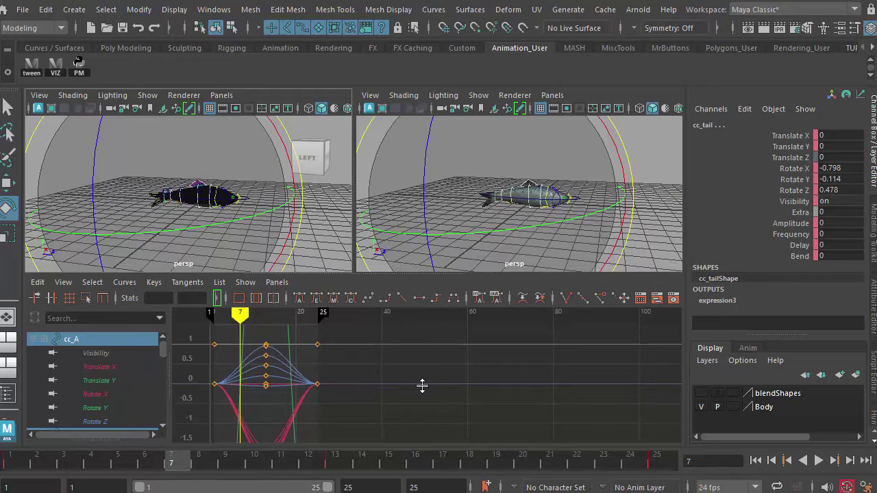
key(f)
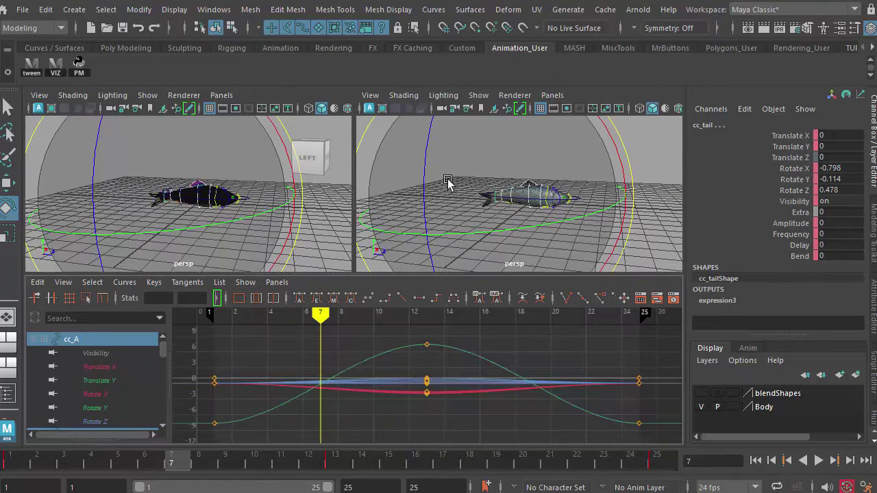
Exclude surfaces from the selection mask and select all of the fish's rig controls without its mesh
middle_click(644, 151)
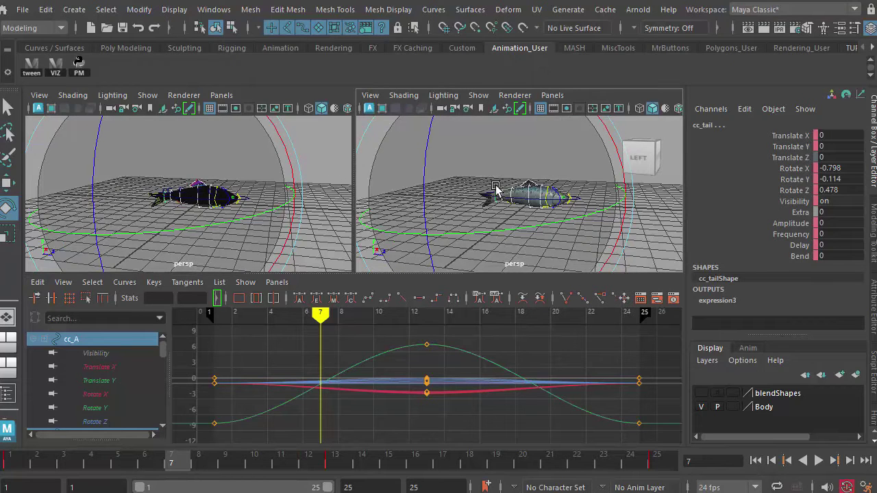
click(438, 143)
drag(456, 152, 577, 237)
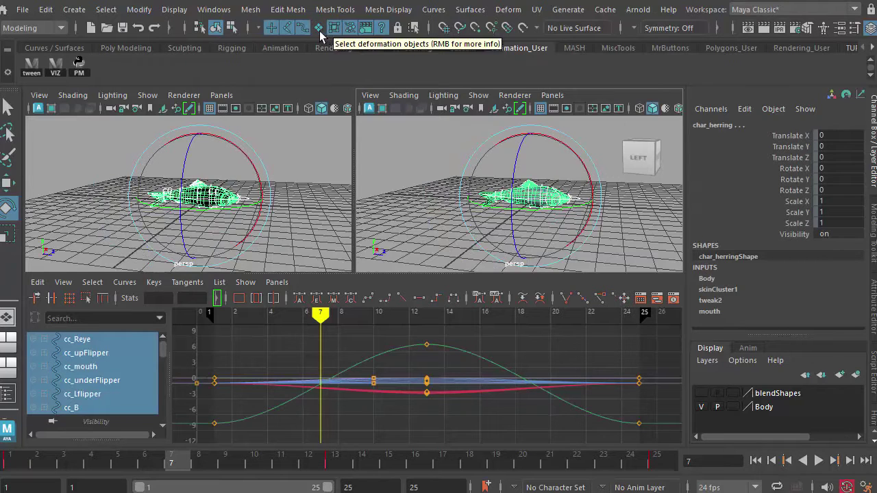
click(429, 131)
drag(430, 131, 588, 236)
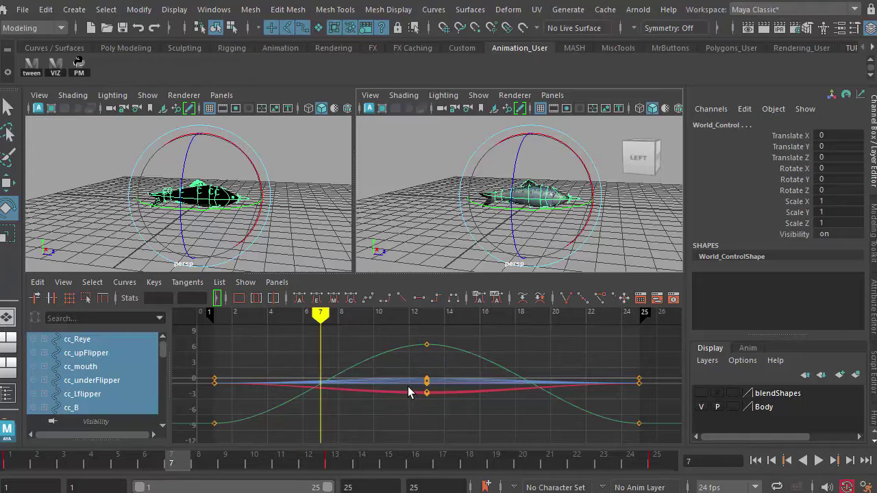
Delete the unwanted Rotate X keys at frame 13 from the Graph Editor and scrub the timeline to frame 13
drag(412, 385, 434, 414)
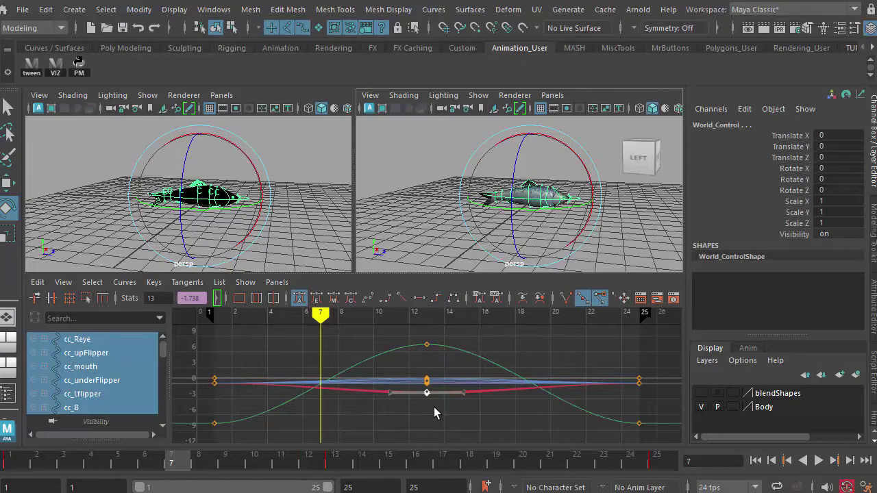
key(Delete)
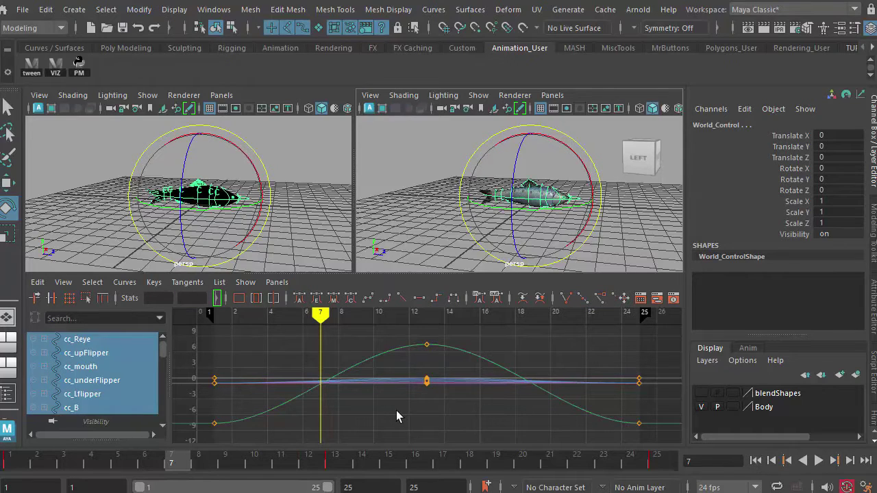
drag(247, 466, 334, 466)
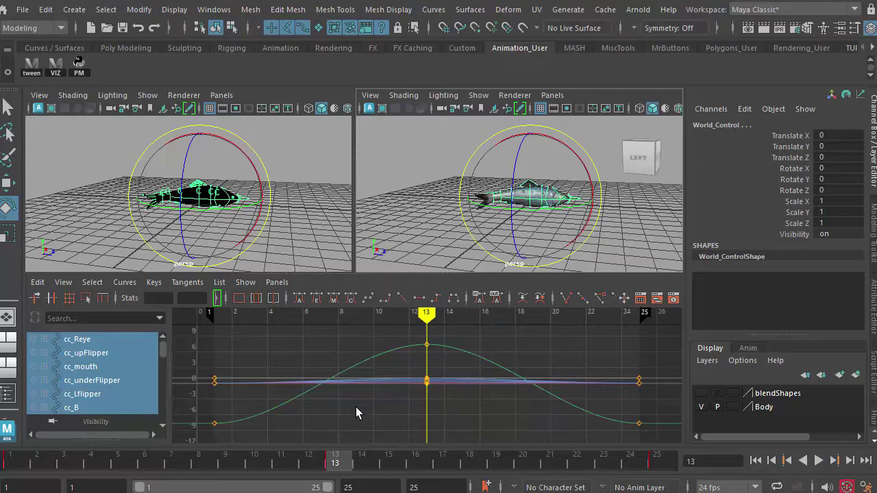
Play back the cleaned-up swim loop, view the fish's motion from a higher angle and stop the playback
click(816, 460)
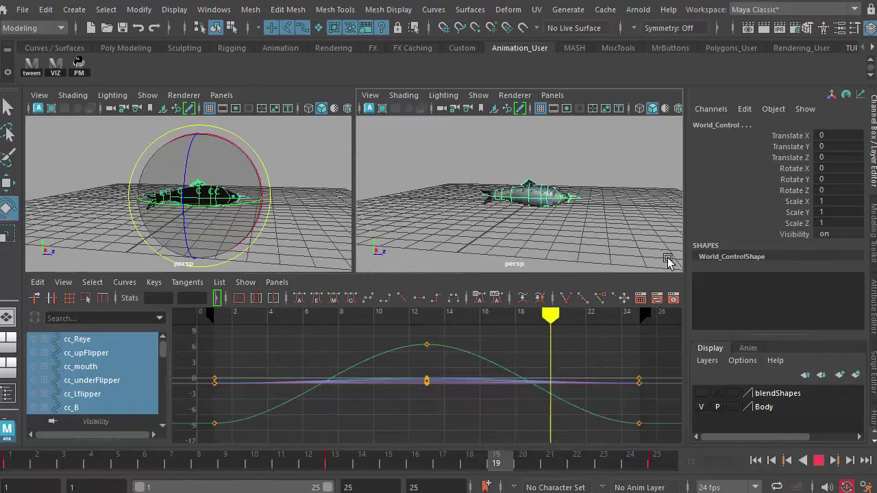
alt+drag(583, 231, 583, 254)
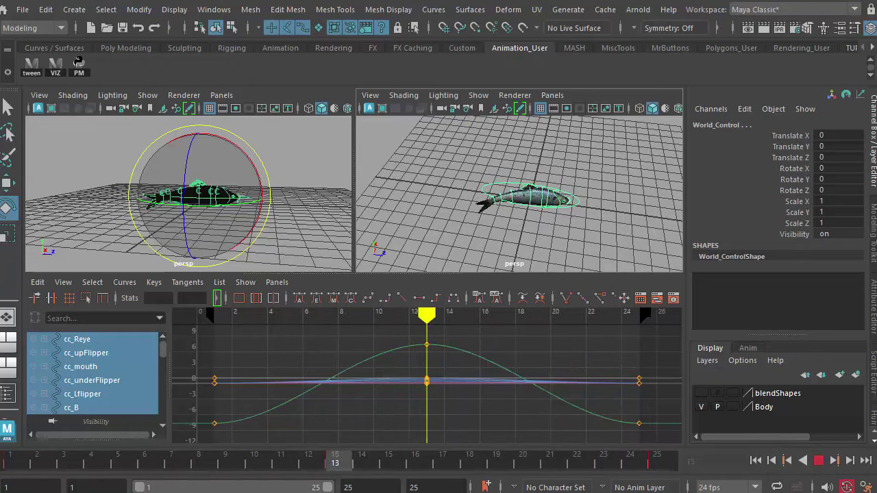
click(820, 460)
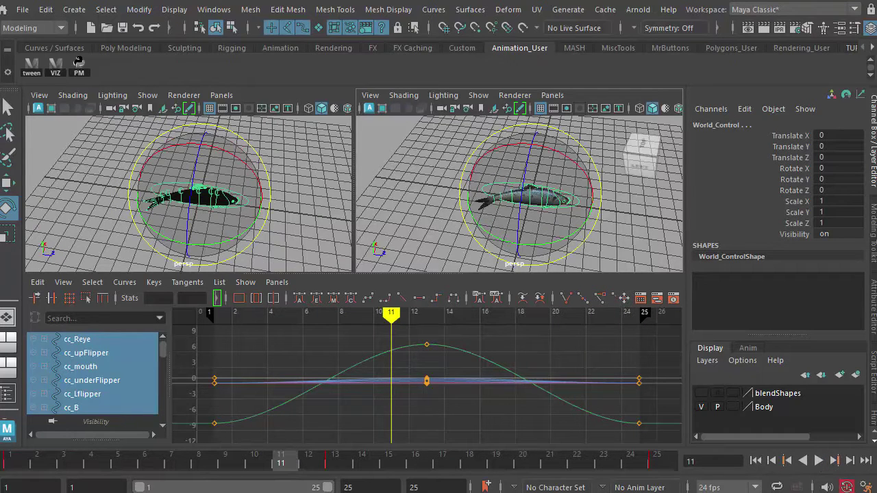
Switch to the browser to read the Work Method list of the fish swim tutorial, and return to Maya
key(alt+Tab)
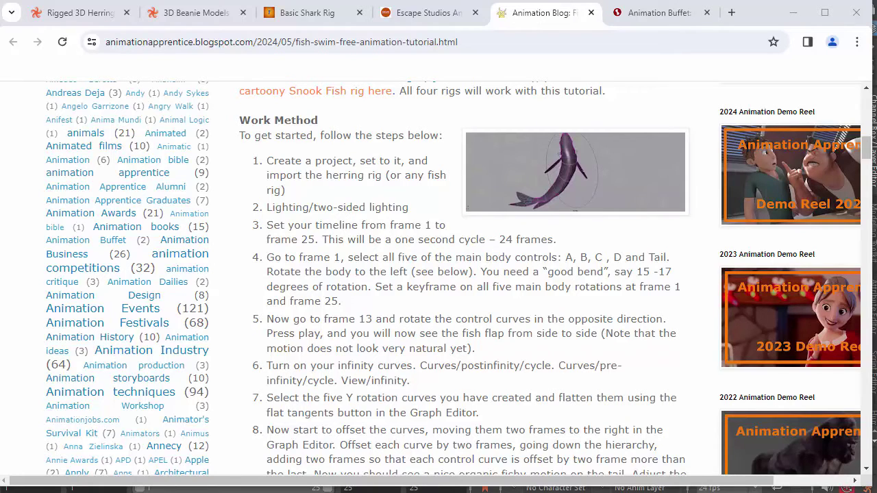
key(alt+Tab)
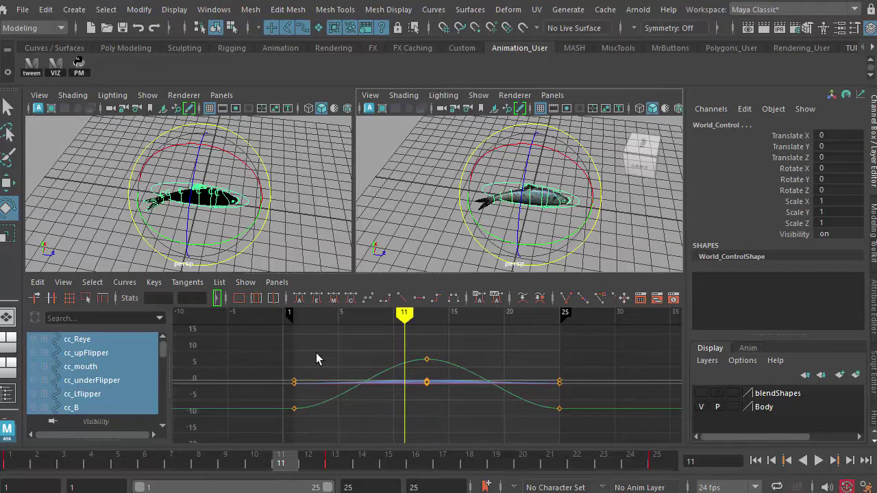
Select the keys of all fish control curves in the Graph Editor and set both their Pre Infinity and Post Infinity to Cycle
drag(542, 428, 587, 440)
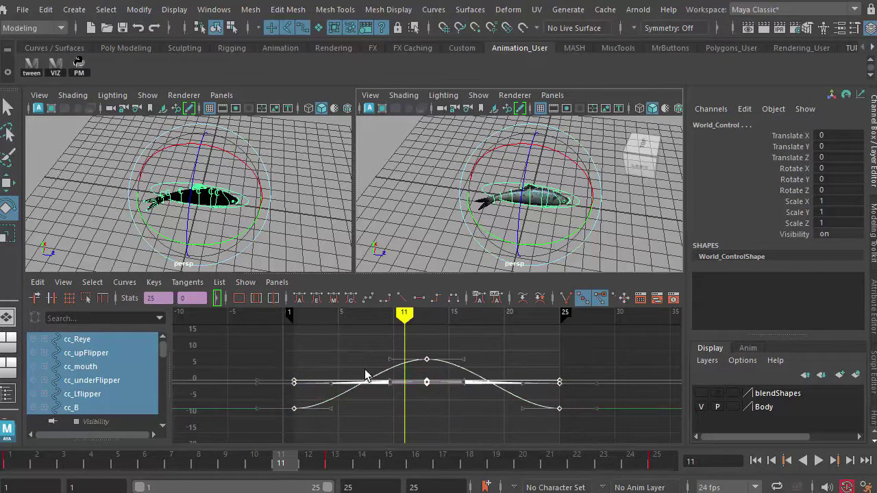
click(124, 282)
mouse_move(187, 306)
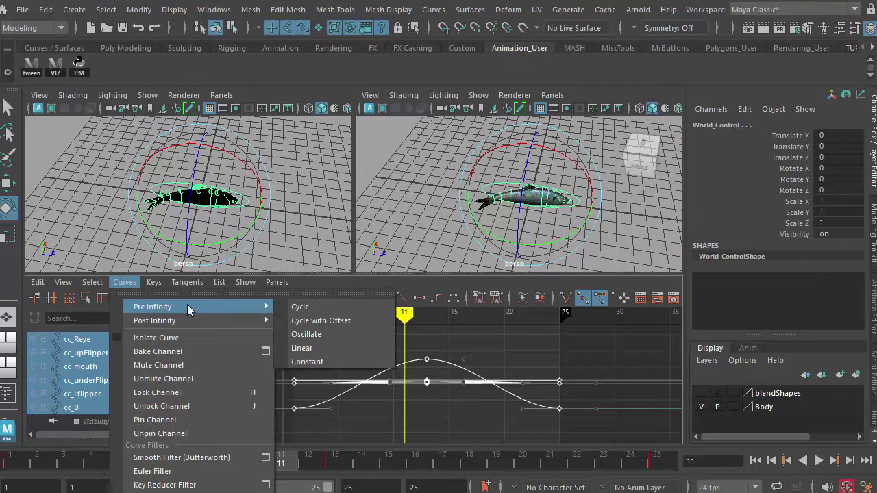
click(299, 307)
click(124, 282)
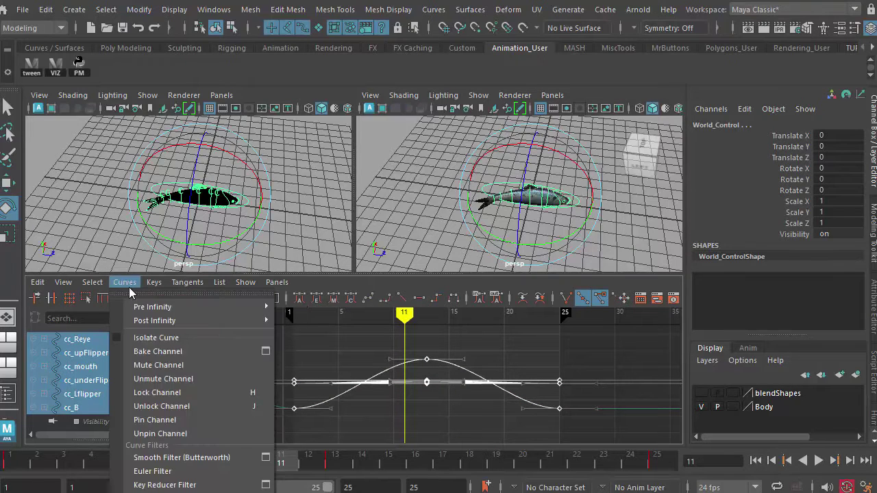
mouse_move(140, 321)
click(301, 320)
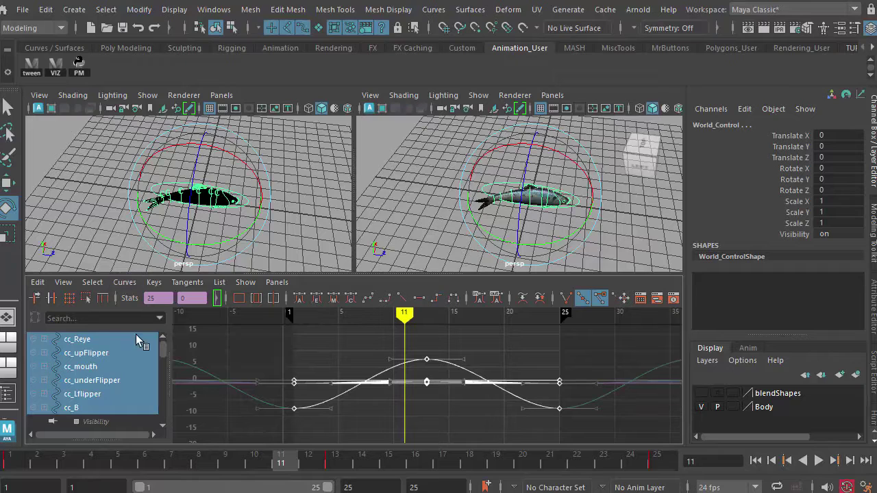
Check the Infinity display option in the Graph Editor's view settings and scrub the timeline to frame 19
click(63, 285)
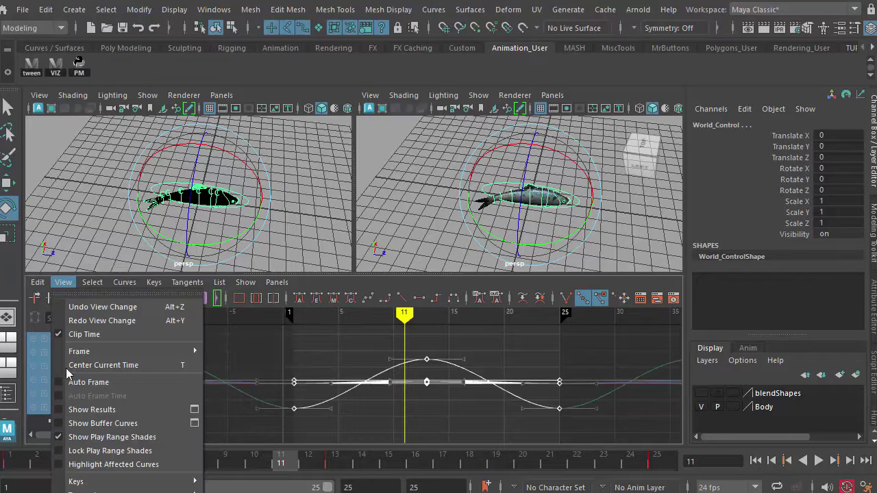
click(82, 301)
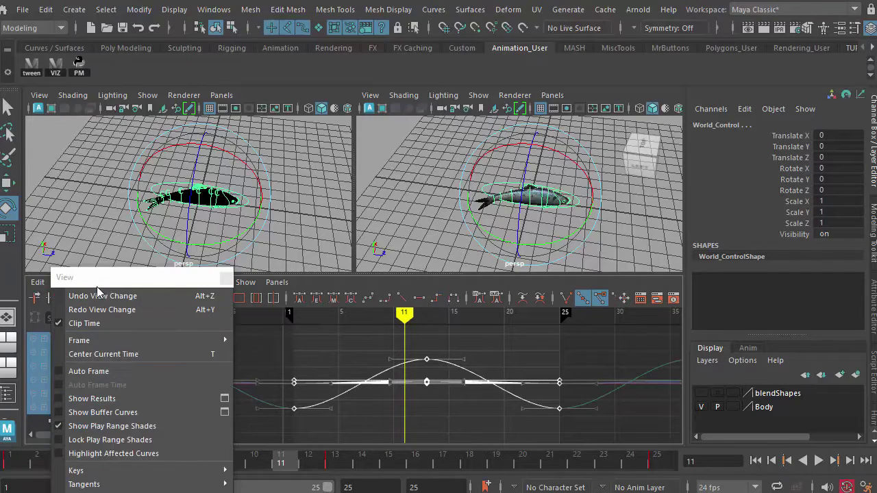
drag(97, 281, 140, 142)
click(104, 359)
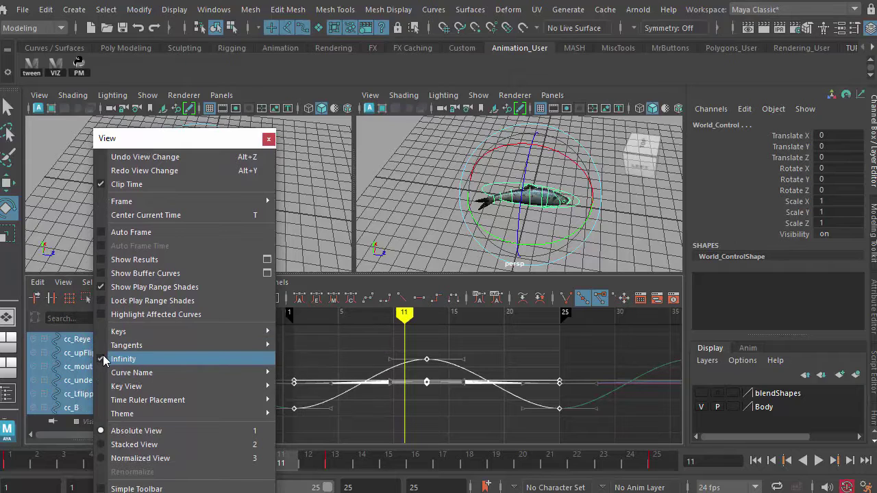
click(269, 139)
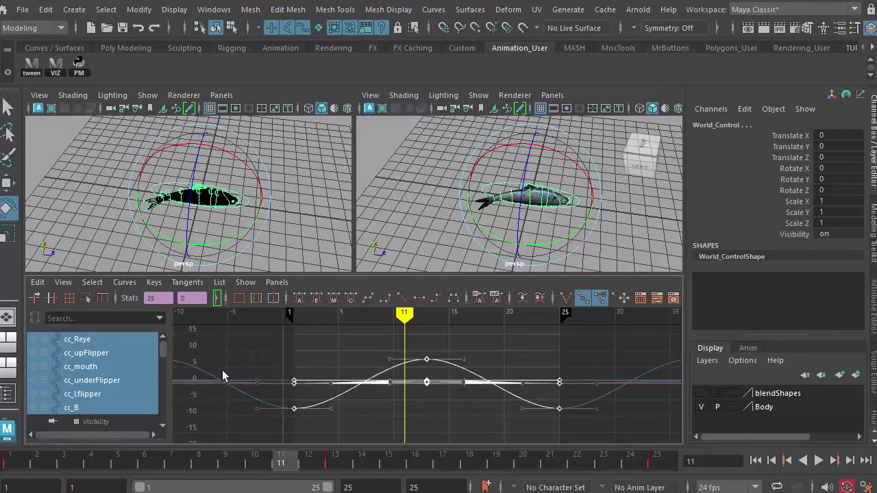
drag(113, 454, 491, 458)
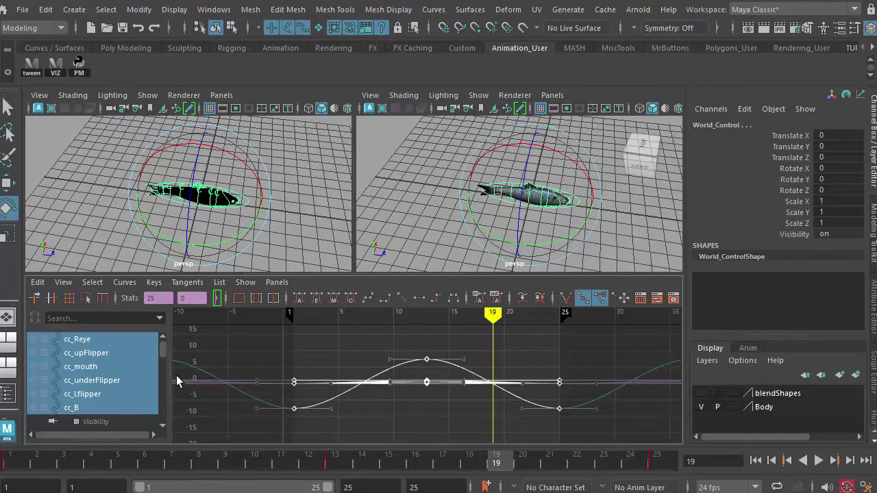
Apply flat tangents to all keys of the fish's control curves, then play back the swim loop and stop it
drag(395, 409, 599, 433)
click(419, 298)
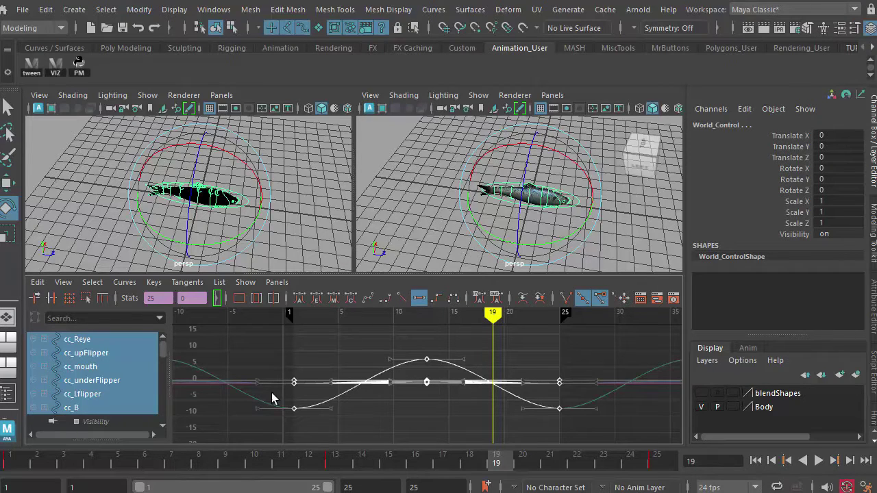
click(520, 219)
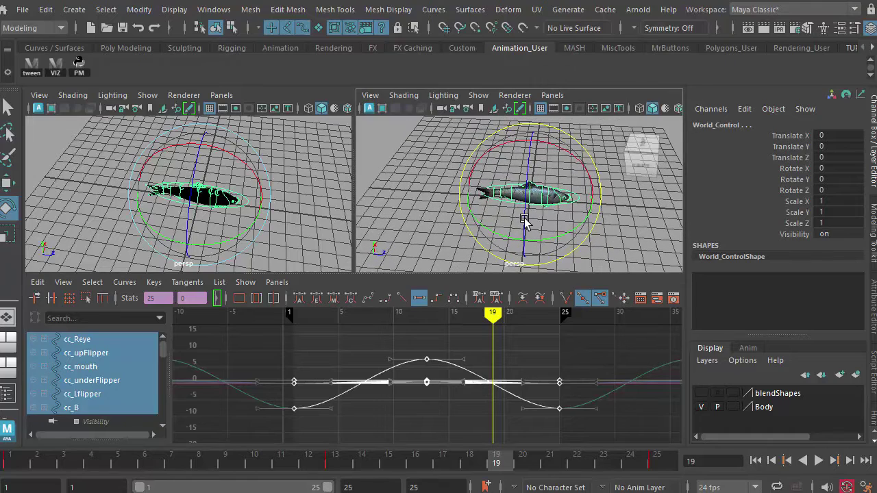
click(818, 460)
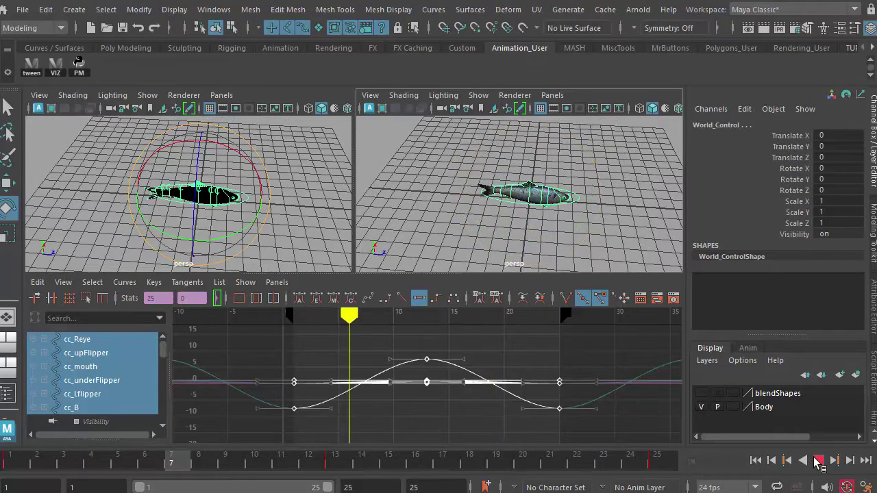
click(818, 461)
Switch to the browser to read the fish swim tutorial's instructions on flattening and offsetting the curves, and return to Maya
alt+right_drag(575, 234, 617, 247)
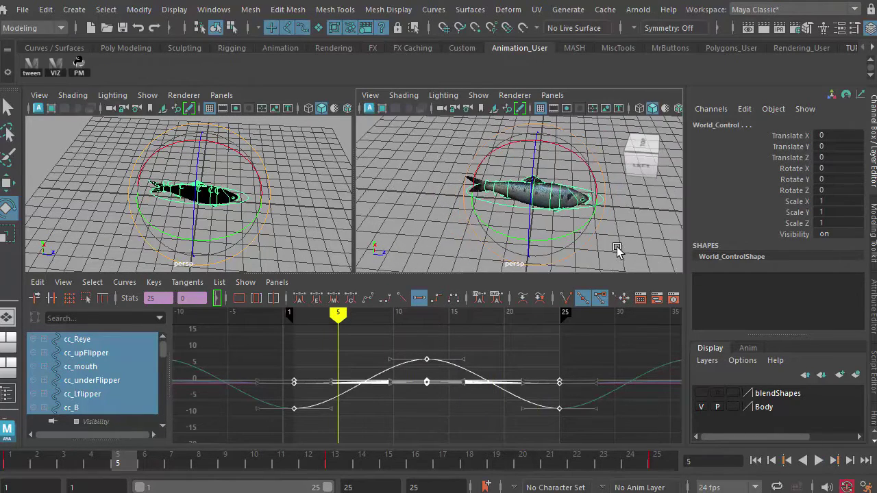
alt+middle_drag(609, 246, 580, 229)
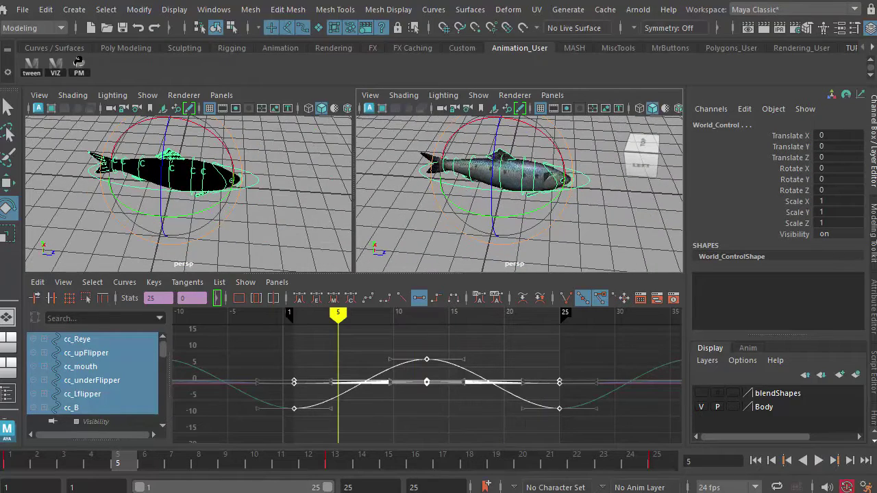
key(alt+Tab)
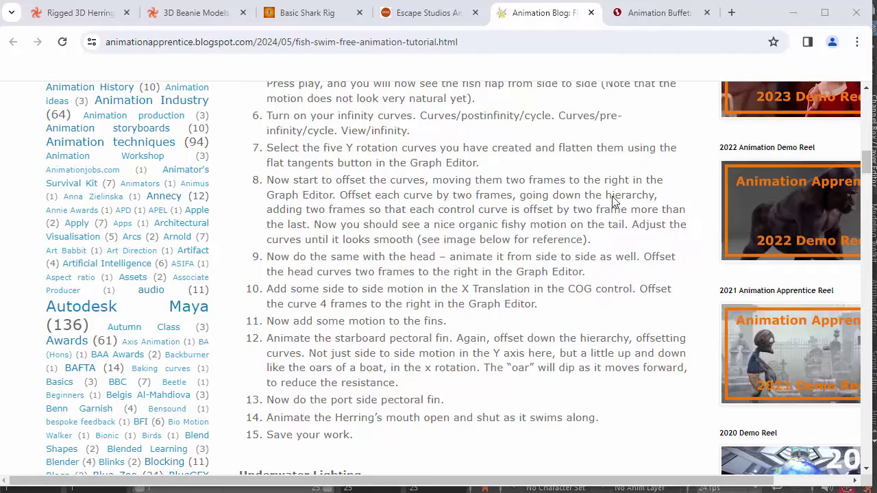
click(781, 12)
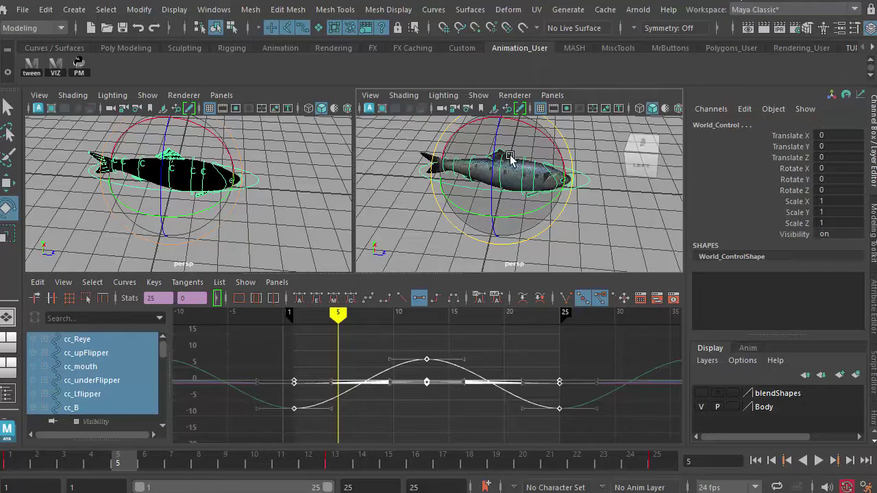
Select the cc_B body control, isolate its Rotate Y curve and shift all of its keys forward by two frames
alt+drag(485, 213, 528, 230)
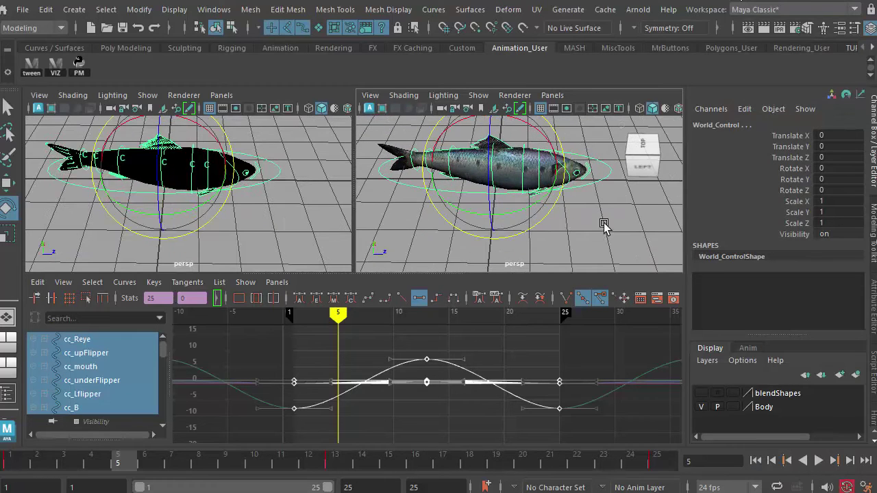
click(548, 220)
scroll(548, 223, up, 4)
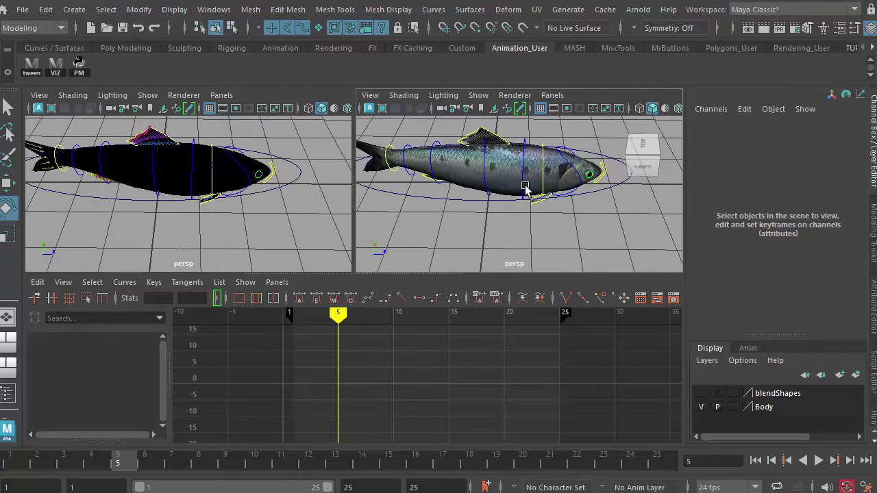
click(523, 182)
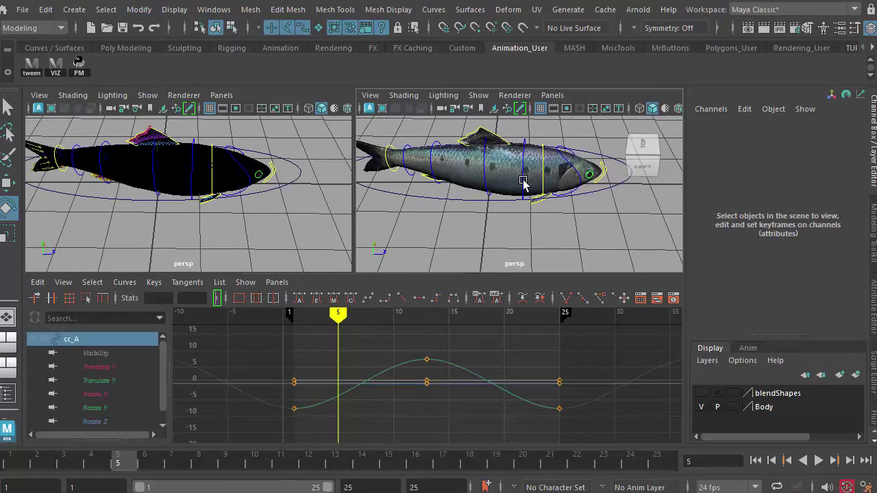
click(579, 242)
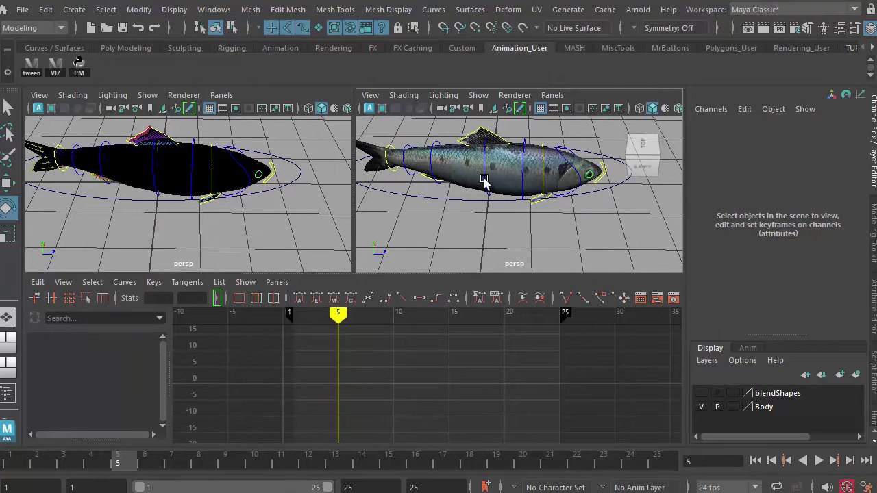
click(484, 181)
click(117, 408)
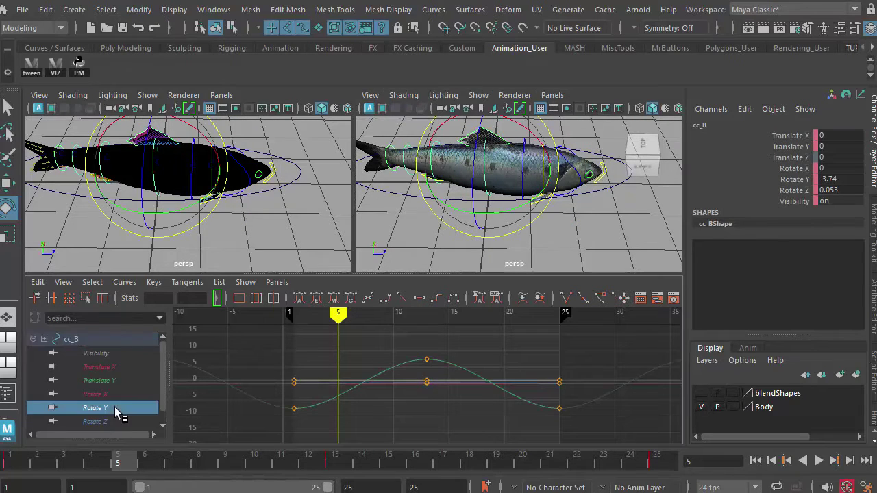
key(f)
drag(474, 422, 544, 426)
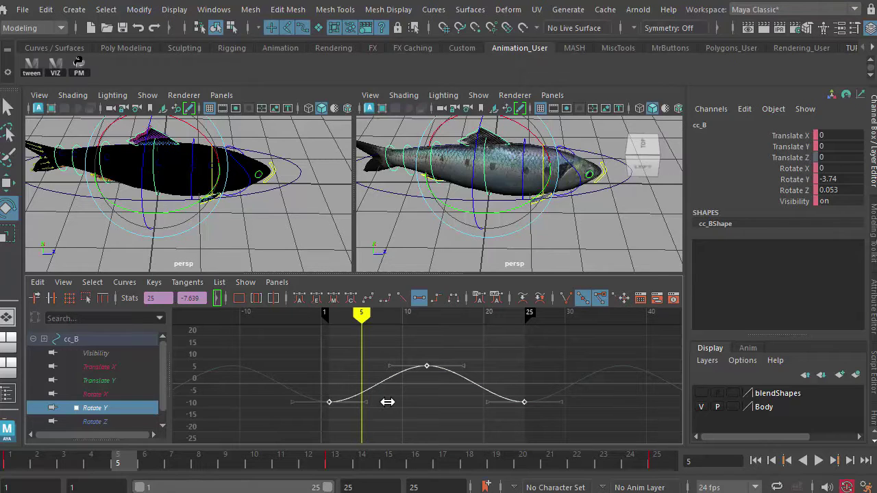
drag(387, 402, 398, 402)
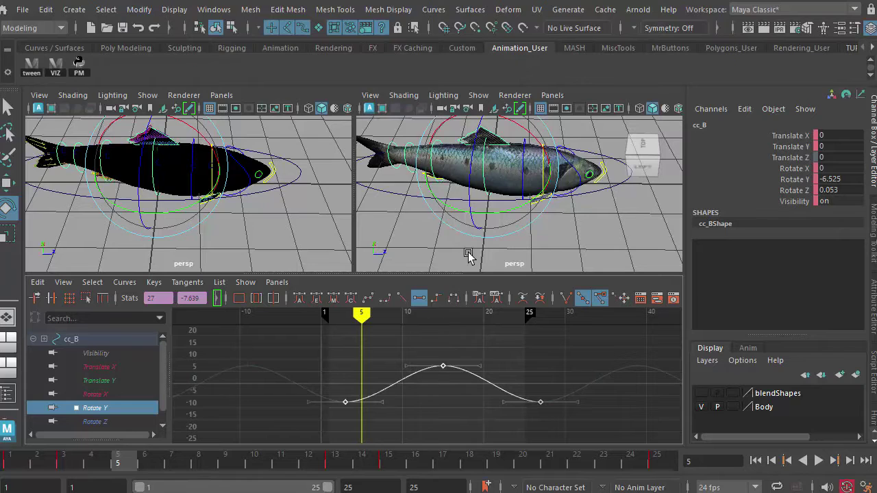
Select the cc_C body control, isolate its Rotate Y curve and shift all of its keys forward by four frames
alt+drag(476, 189, 559, 229)
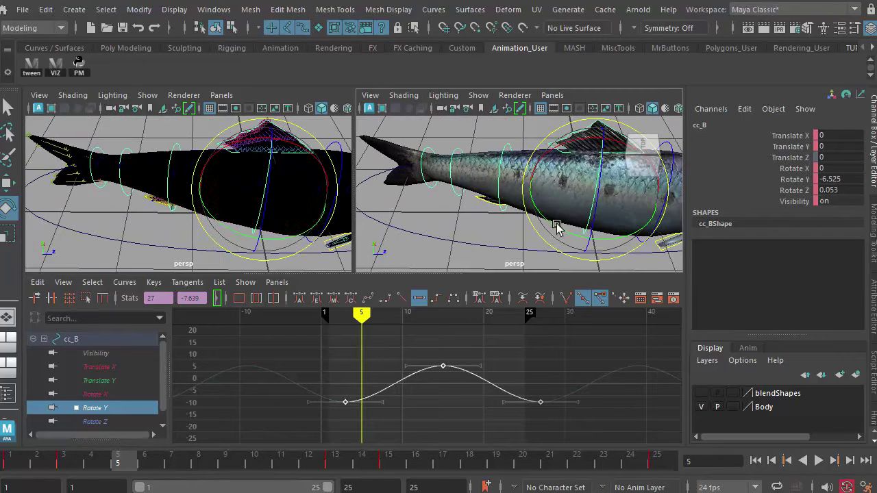
click(497, 183)
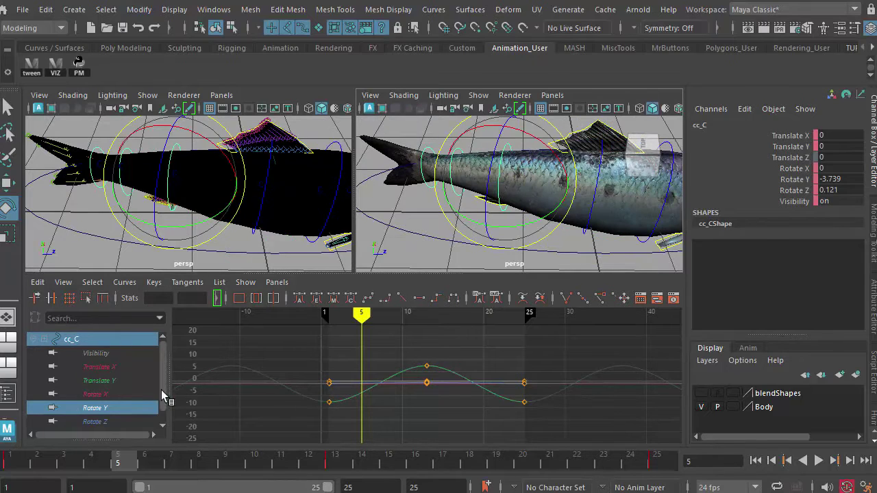
click(131, 402)
key(f)
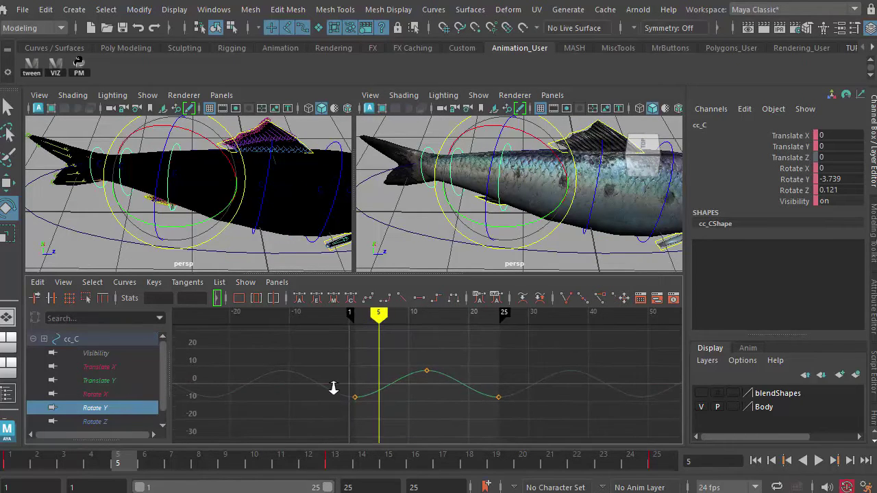
drag(330, 356, 525, 419)
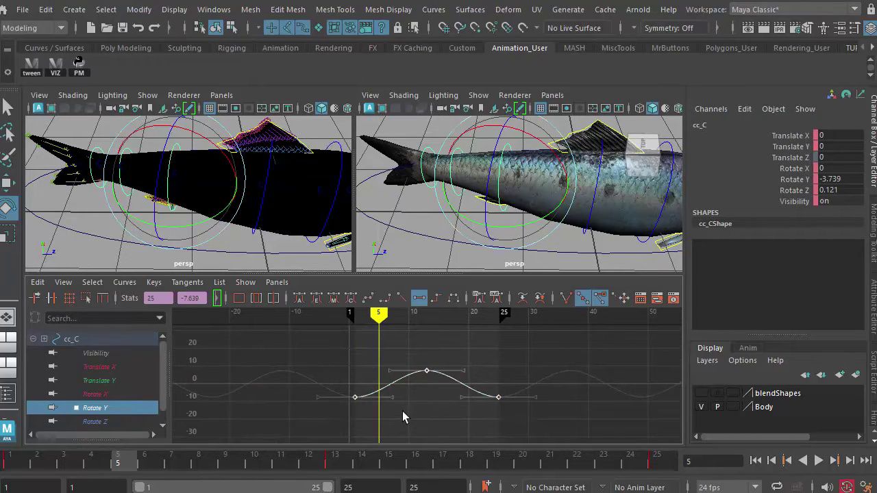
shift+middle_drag(403, 410, 428, 411)
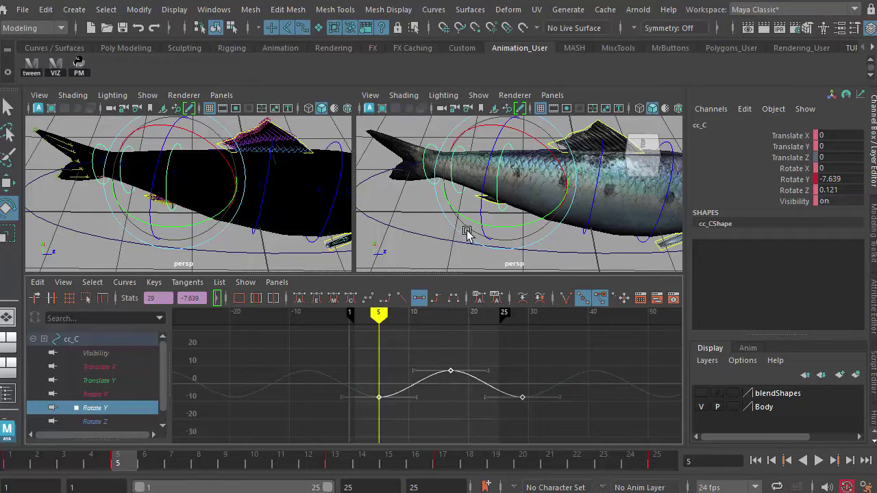
Select the cc_D body control, isolate its Rotate Y curve and shift all of its keys forward by six frames
alt+right_drag(479, 221, 524, 239)
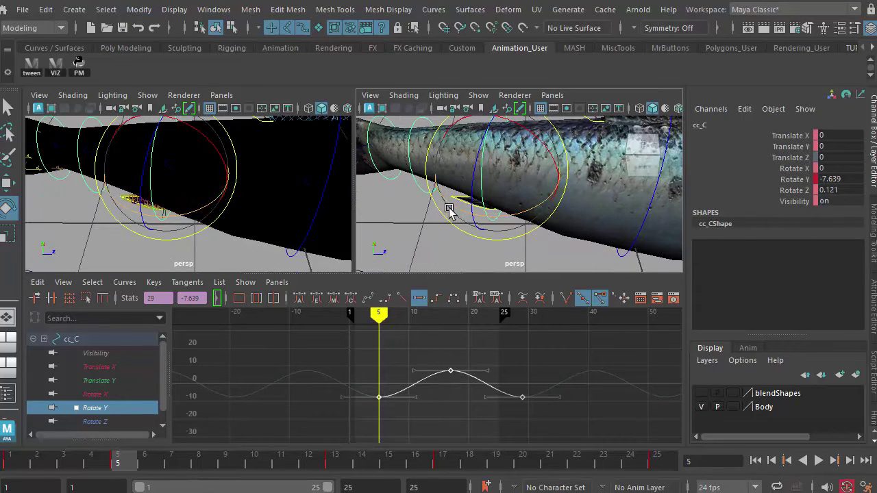
click(416, 180)
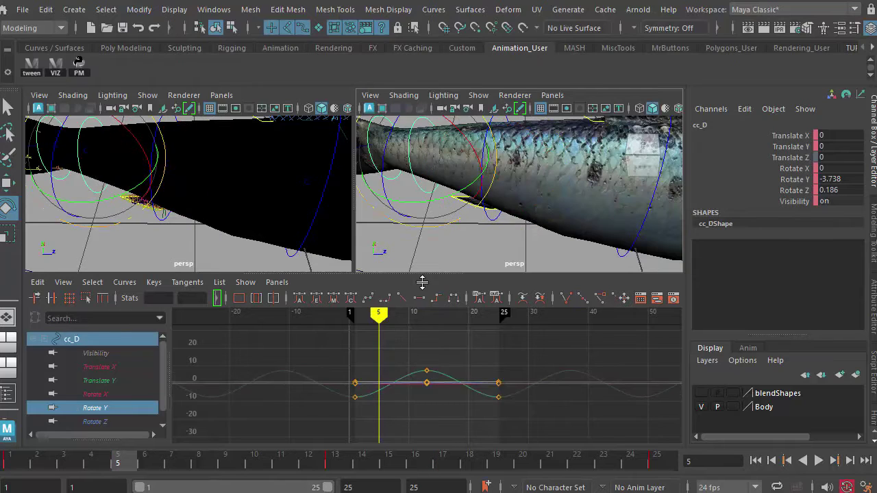
click(116, 408)
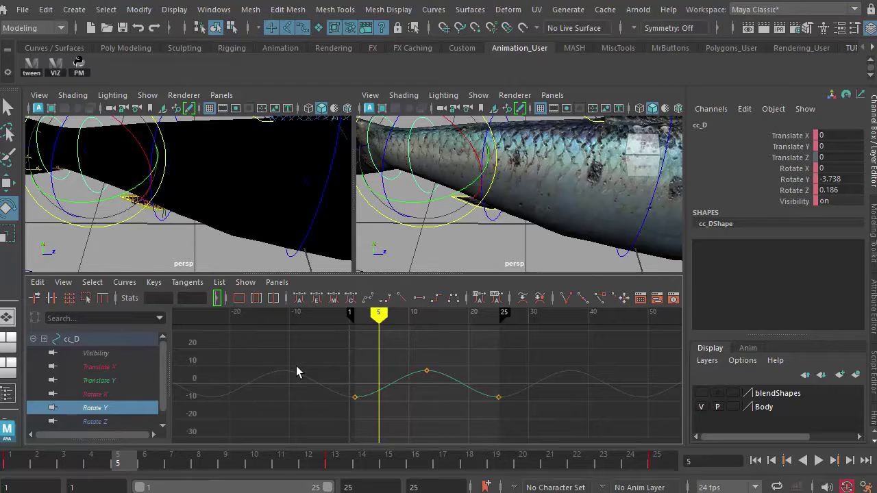
drag(308, 359, 522, 423)
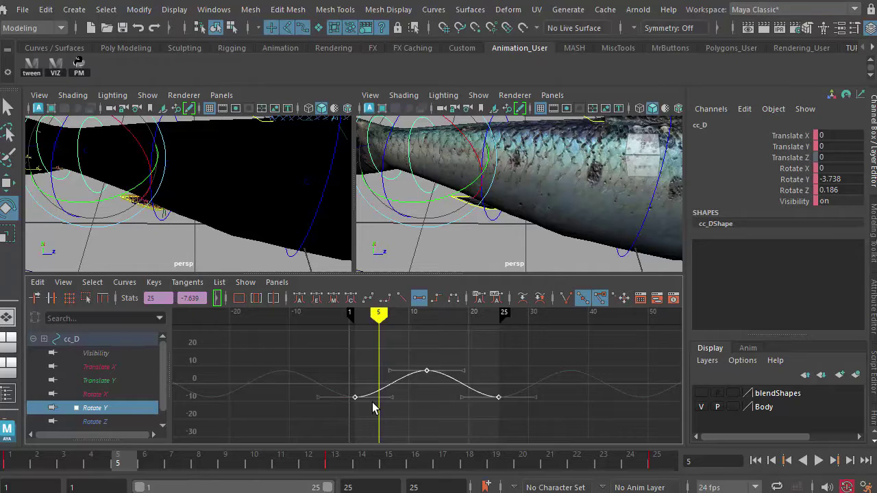
shift+middle_drag(374, 409, 409, 407)
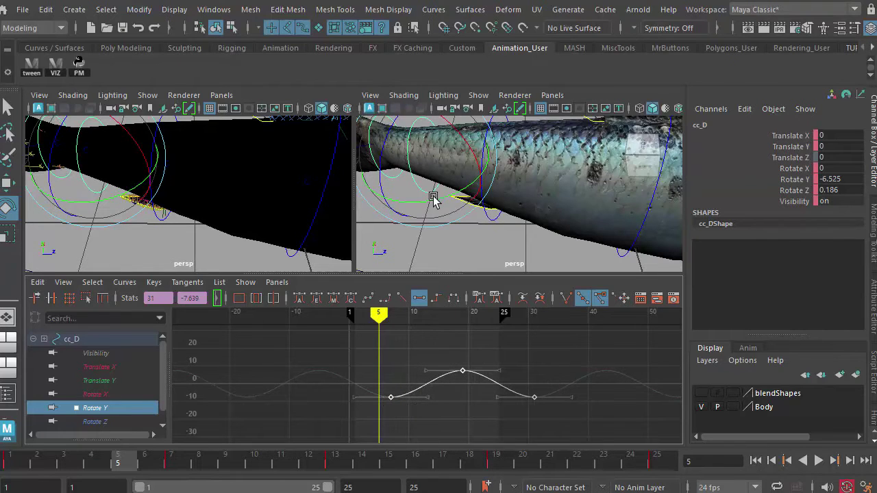
Select the cc_tail control, isolate its Rotate Y curve and shift all of its keys forward by eight frames
key(f)
alt+drag(511, 221, 394, 213)
click(393, 214)
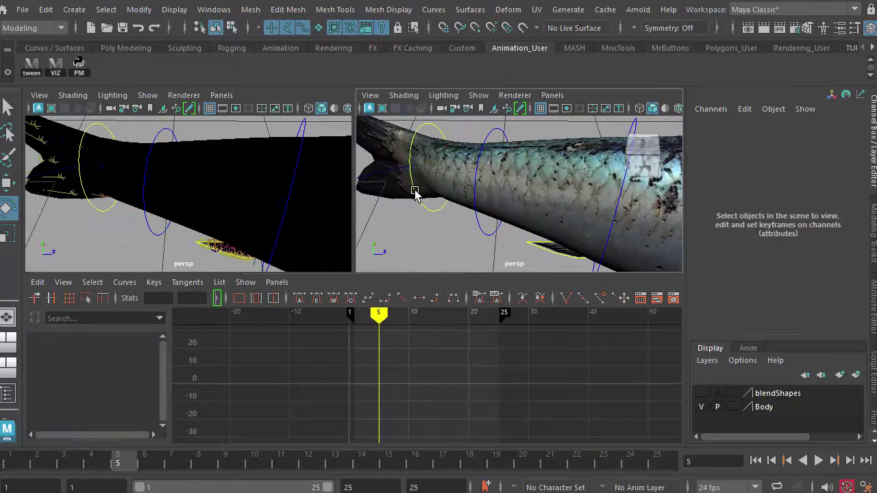
click(414, 193)
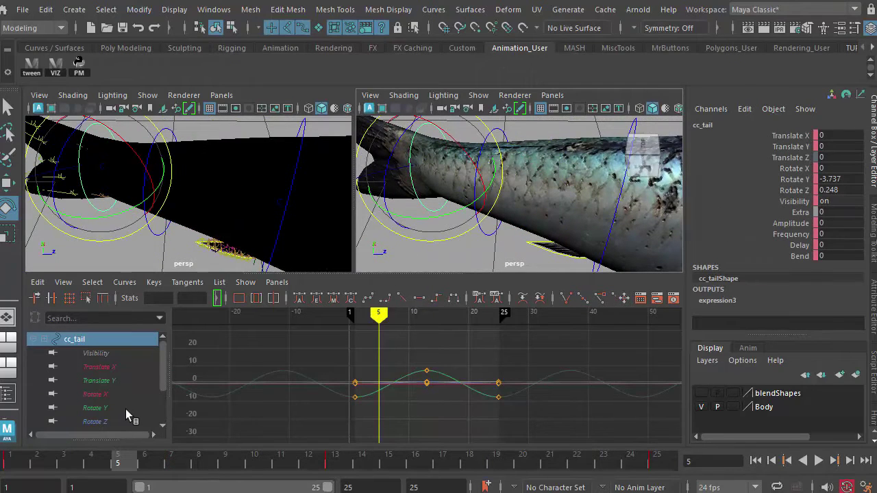
click(127, 409)
drag(514, 425, 515, 424)
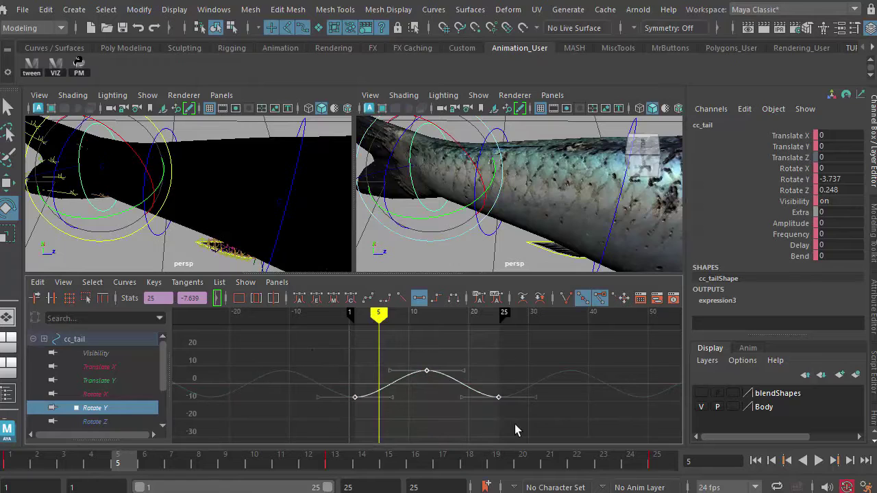
shift+middle_drag(387, 391, 397, 385)
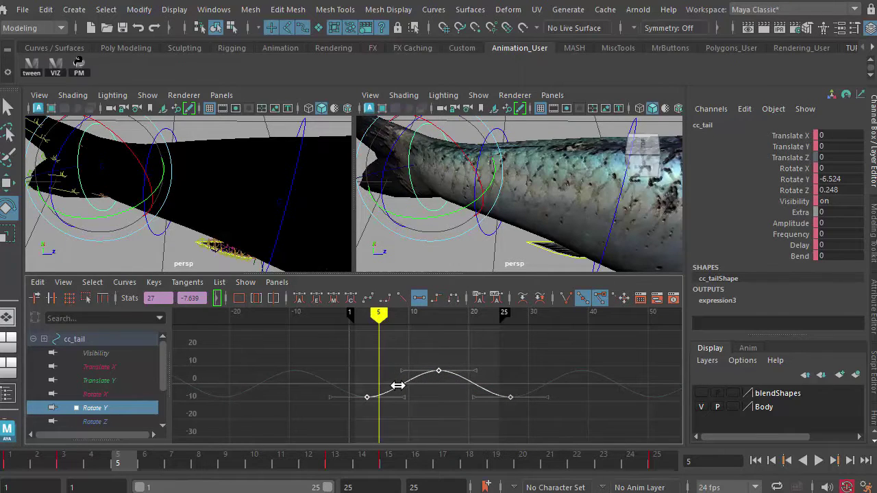
key(ctrl+z)
shift+middle_drag(403, 386, 448, 391)
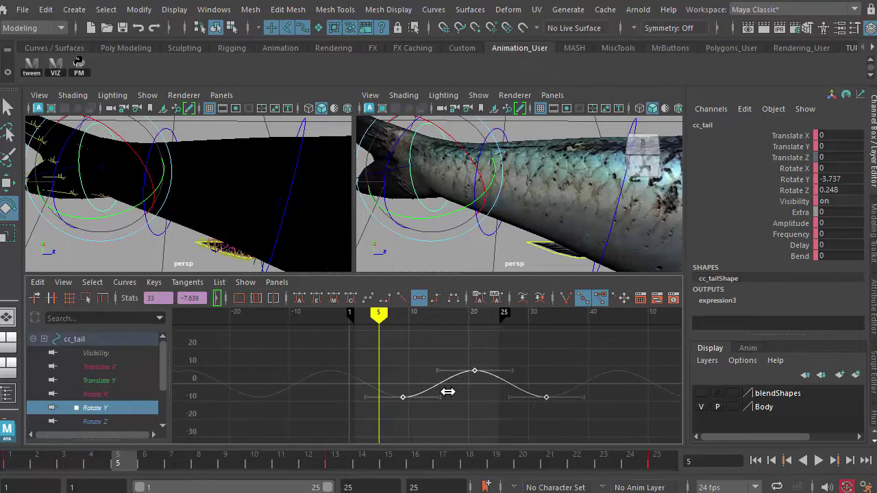
Play back the whole fish's swim cycle and examine the offset body and tail motion from above
key(f)
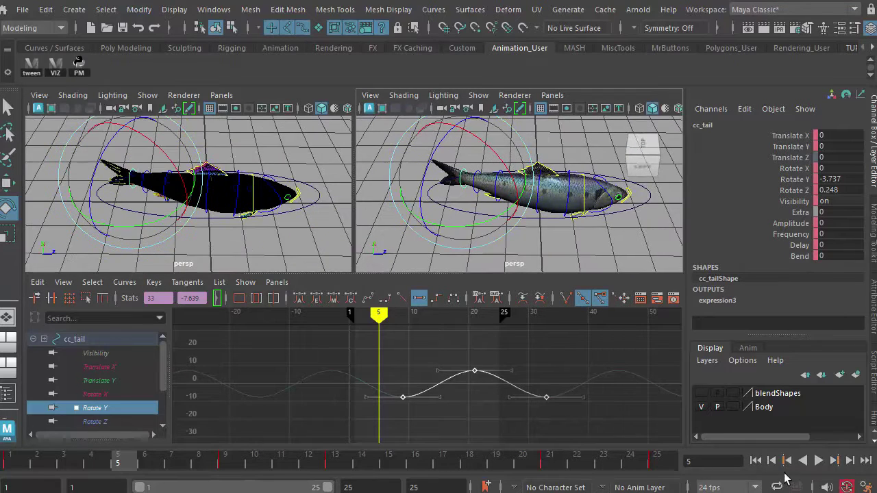
click(819, 461)
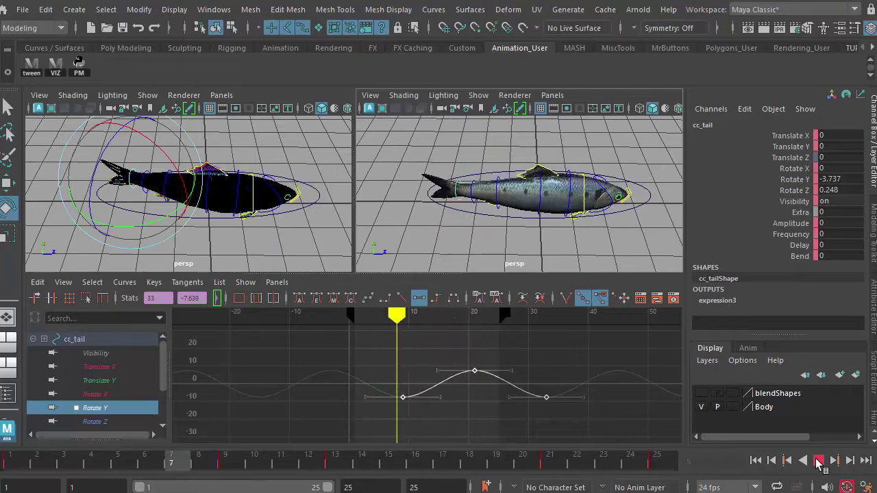
alt+drag(580, 219, 579, 260)
alt+drag(574, 215, 568, 218)
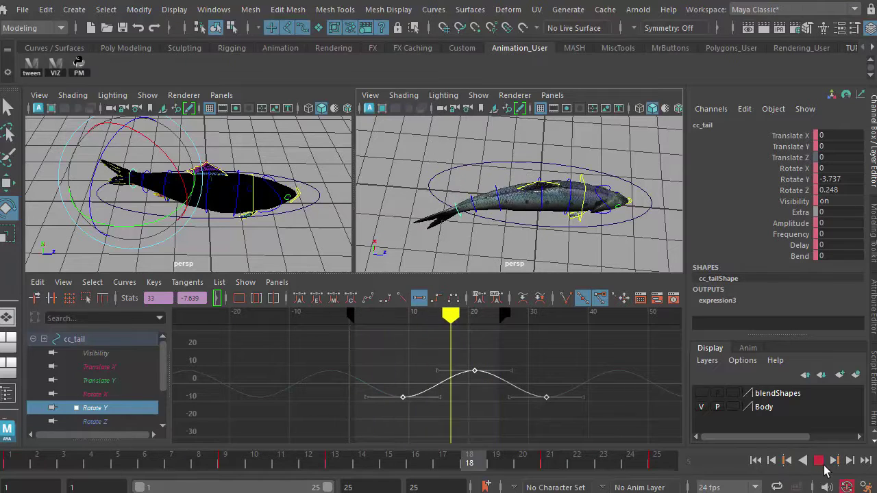
click(820, 463)
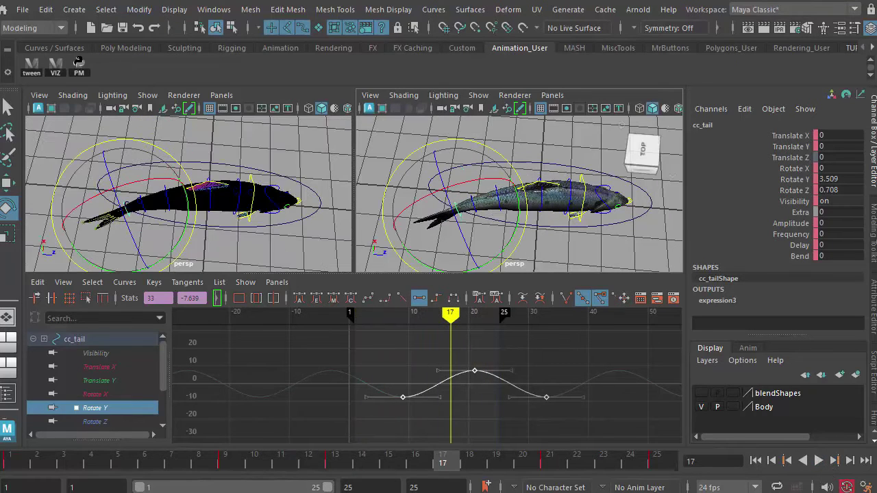
key(alt+Tab)
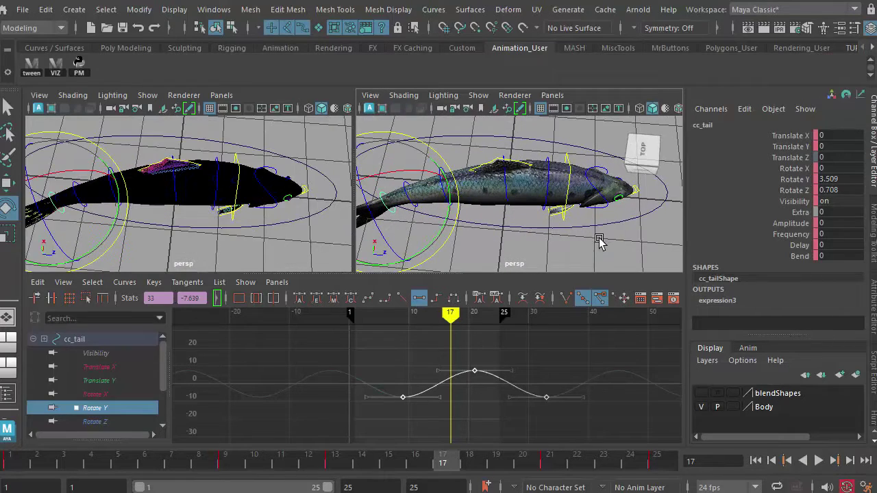
Rotate the cc_head control to about 4° in Y at frame 1 and key that pose at frames 1 and 25
click(596, 234)
click(605, 208)
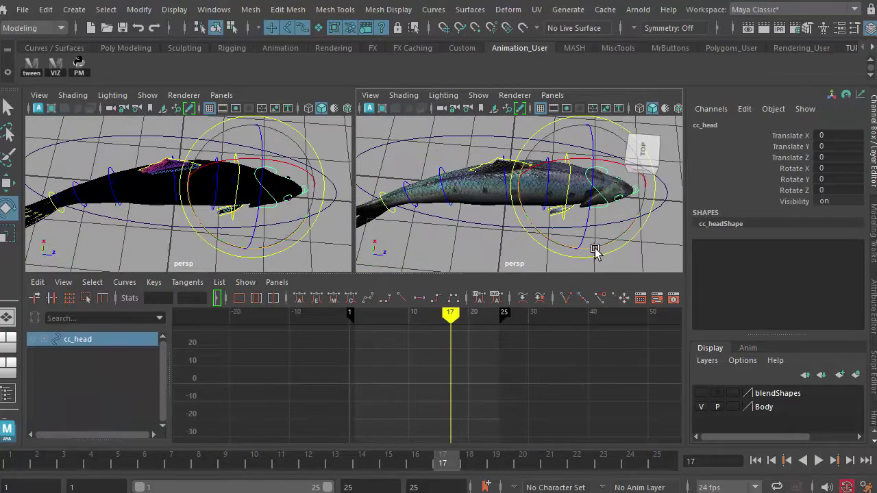
drag(416, 454, 7, 455)
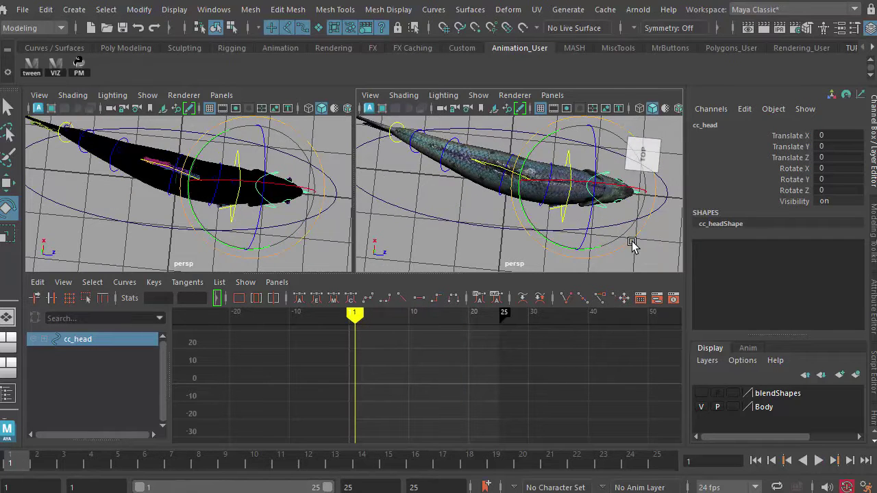
drag(633, 242, 637, 239)
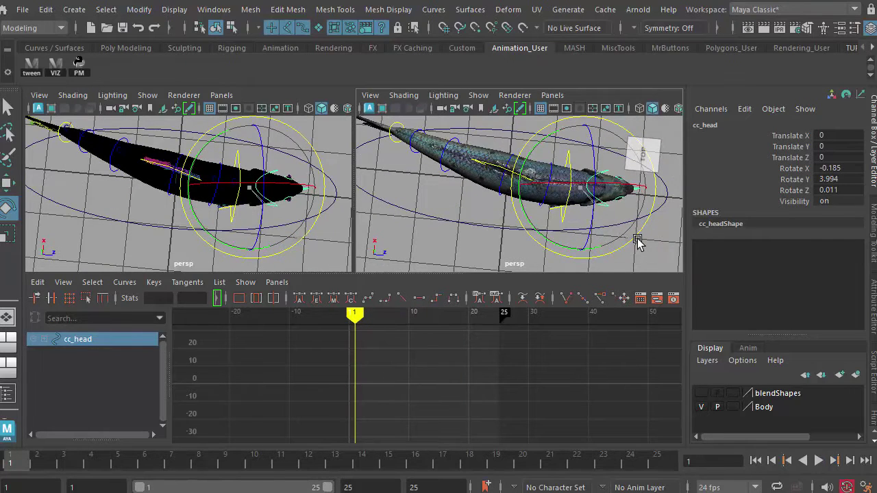
key(s)
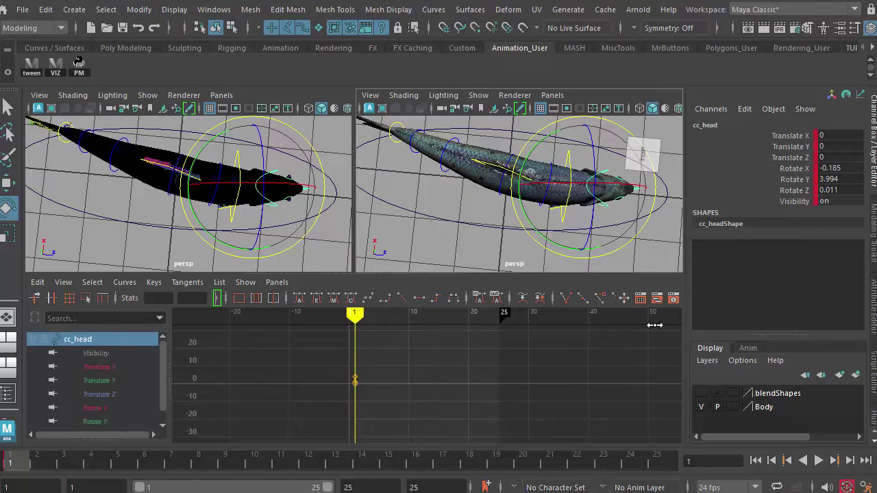
click(671, 463)
key(s)
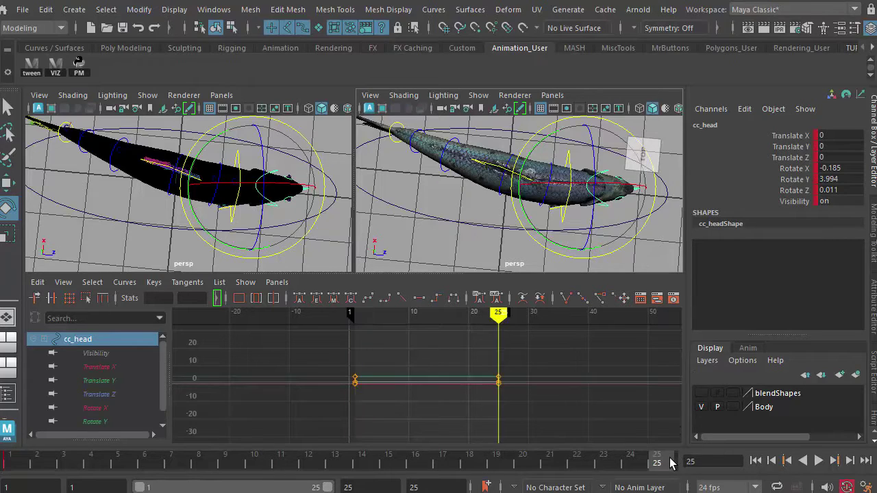
At frame 13, rotate the head control the opposite way to about -2.8° in Y and key it
click(339, 466)
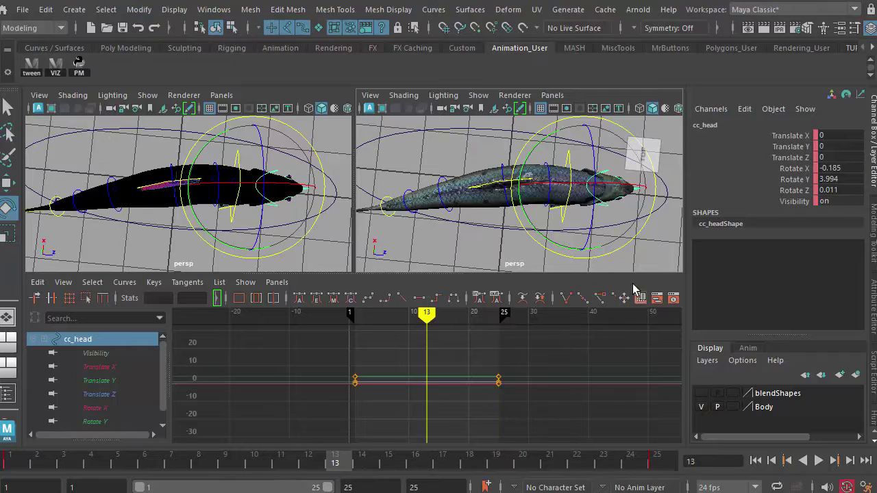
drag(642, 231, 634, 228)
key(s)
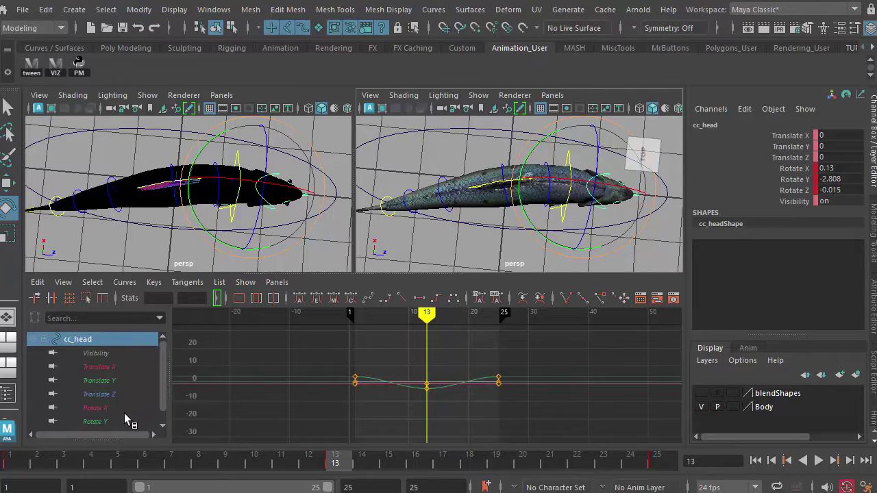
Select all of the head control's animation curves and set both their pre and post infinity to Cycle
click(134, 421)
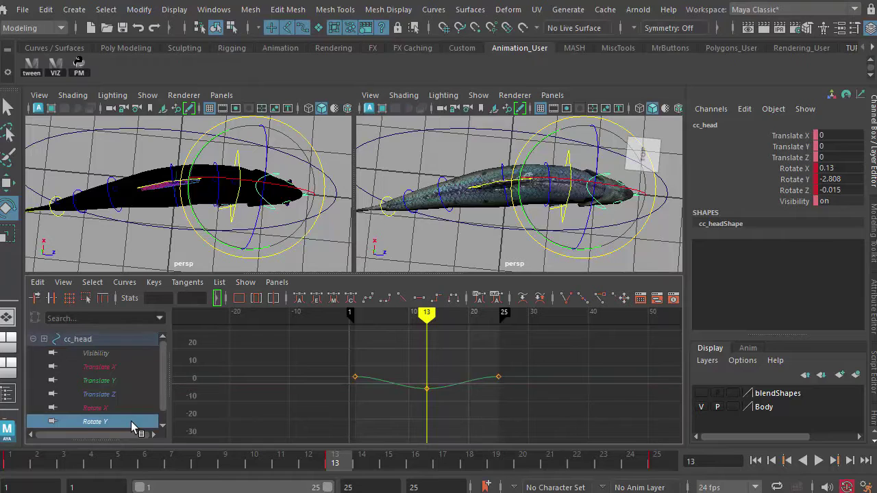
alt+right_drag(455, 409, 452, 404)
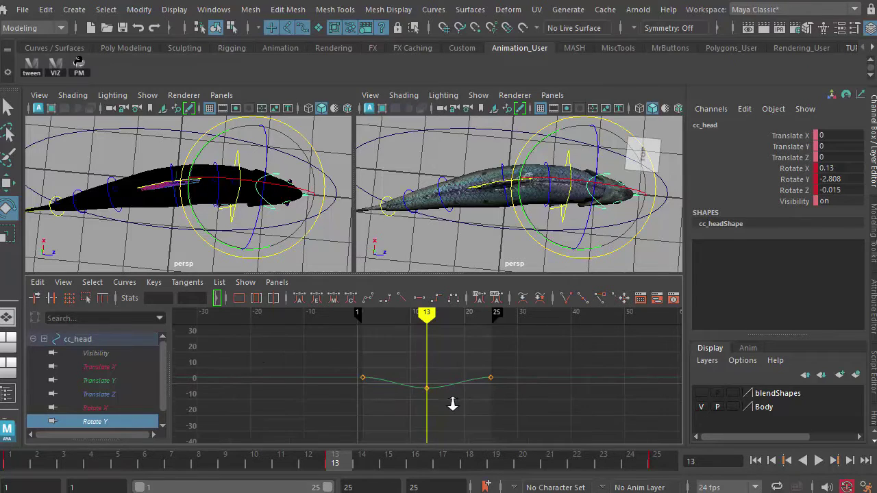
click(146, 339)
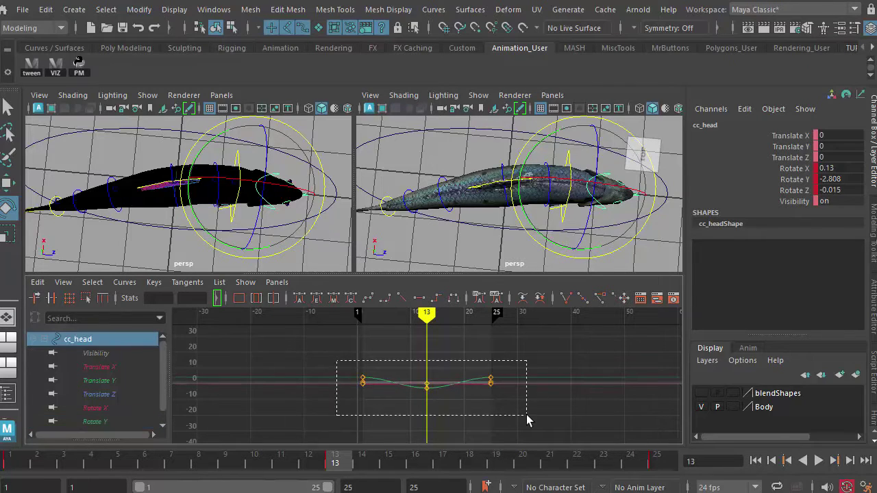
drag(527, 415, 526, 415)
click(124, 282)
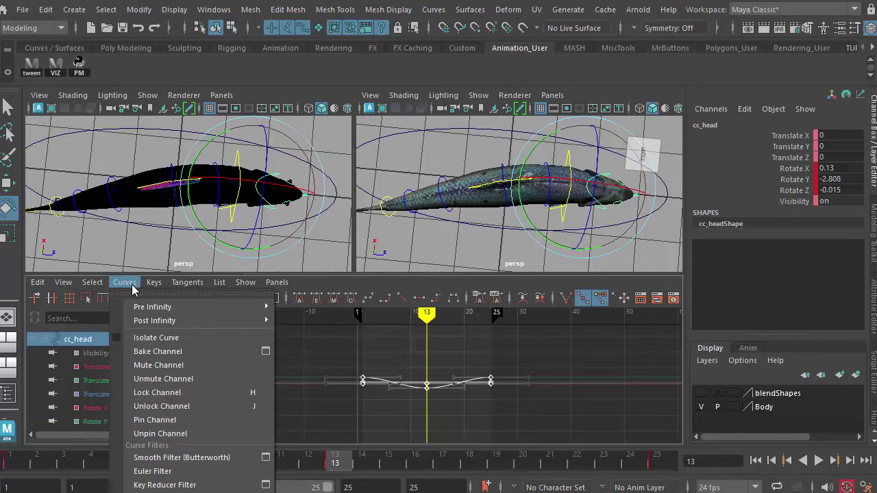
mouse_move(188, 307)
click(298, 315)
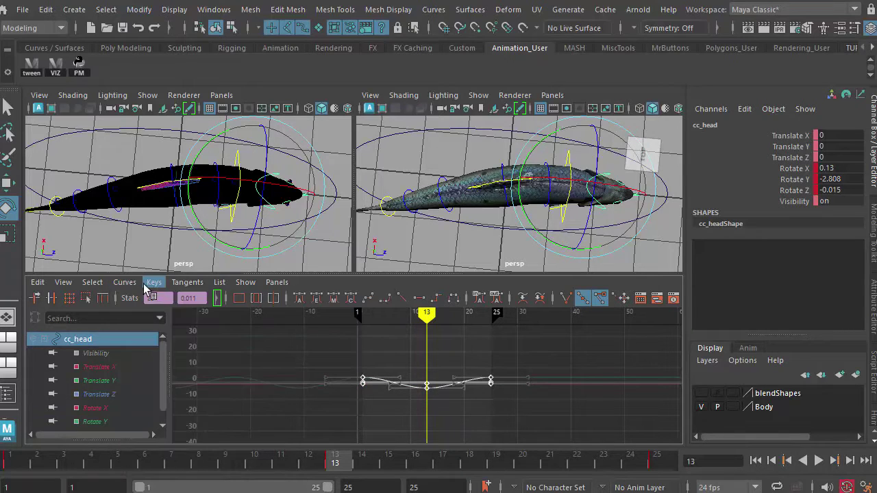
click(125, 282)
mouse_move(143, 321)
click(302, 321)
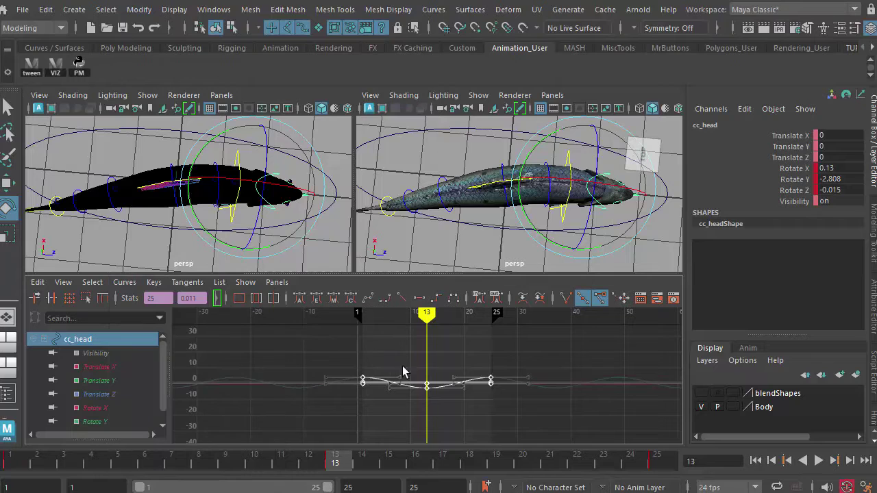
Isolate the head's Rotate Y curve, lower its frame 13 key to about -3.74 and play back the cycle
click(129, 419)
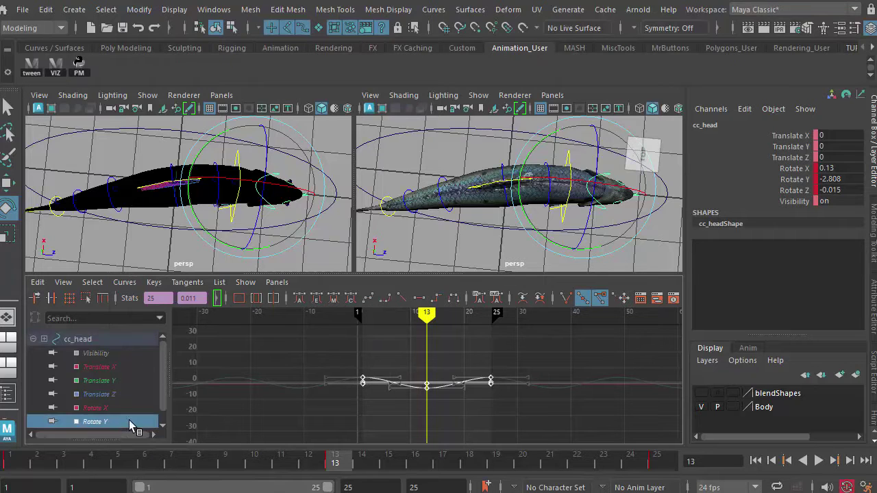
key(f)
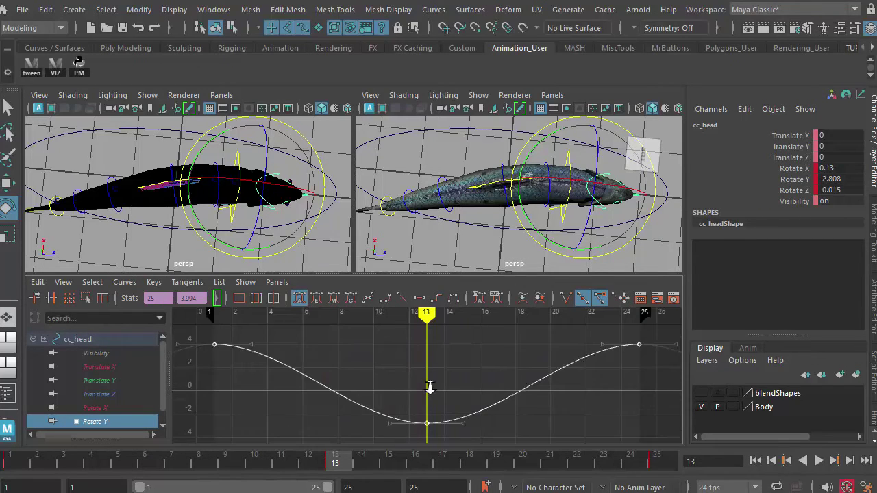
scroll(411, 384, down, 3)
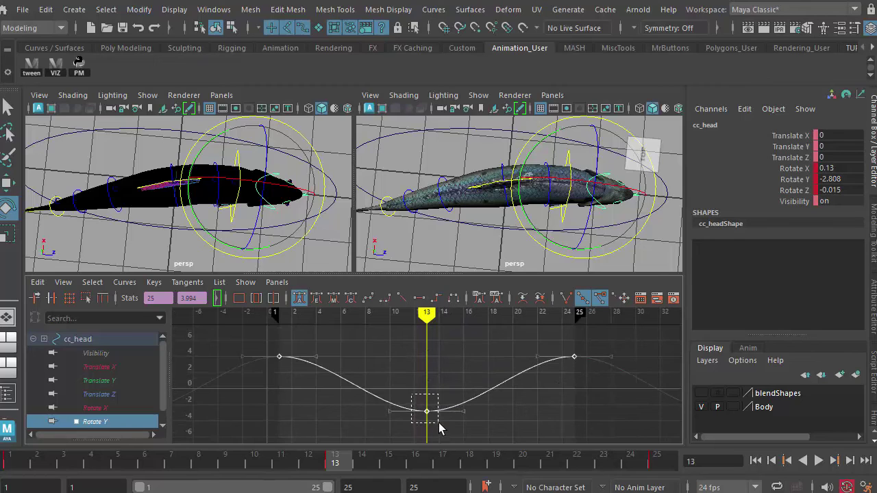
drag(439, 422, 439, 422)
mouse_move(440, 422)
shift+middle_down()
mouse_move(443, 431)
mouse_move(429, 424)
shift+middle_up()
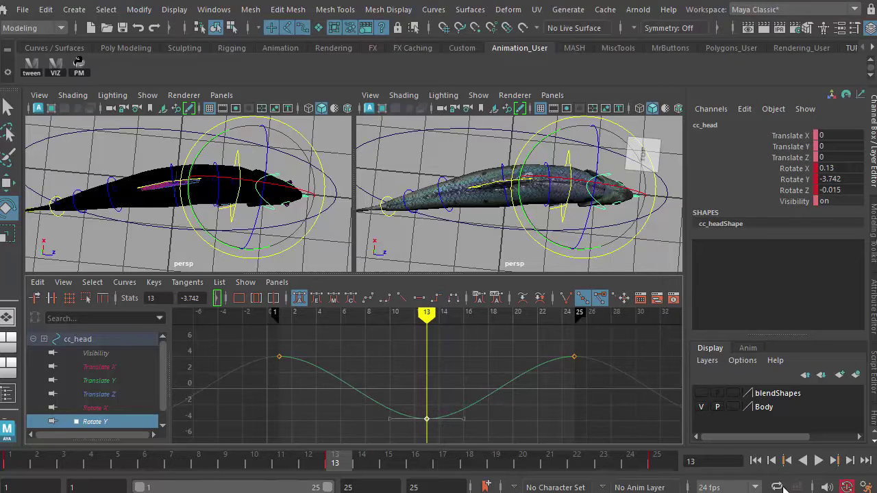
click(819, 461)
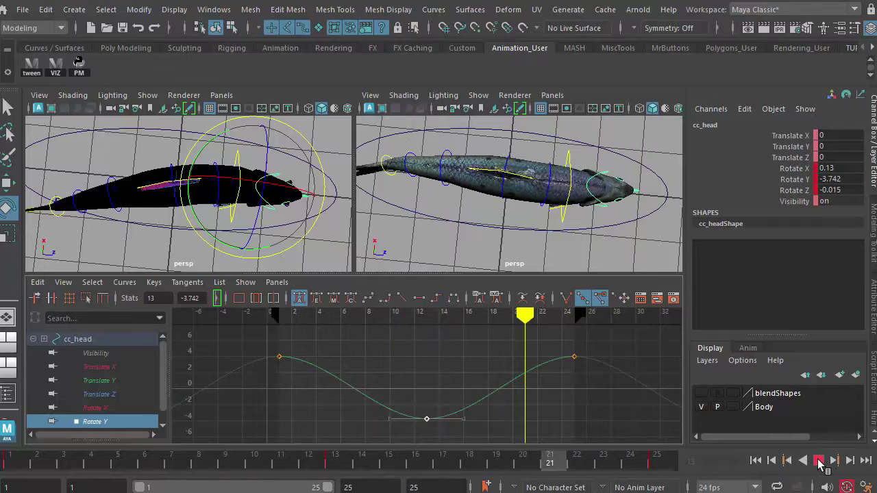
click(819, 462)
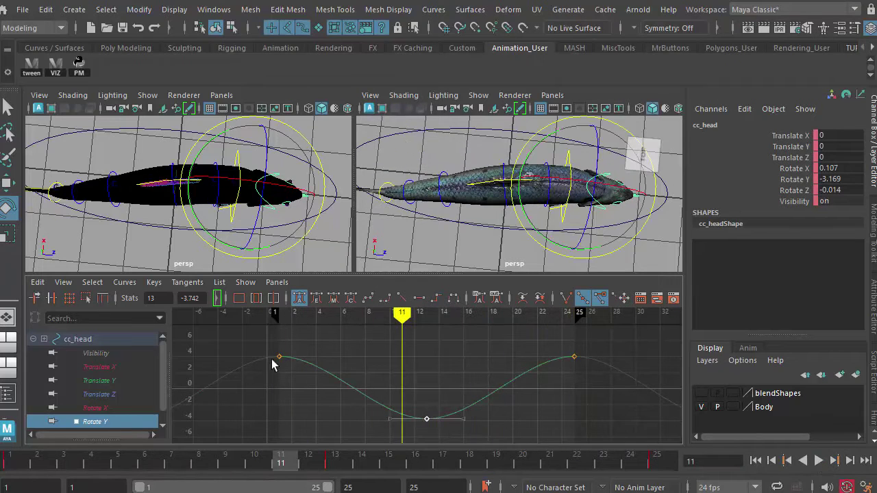
Shift all of the head control's Rotate Y keys forward by two frames
shift+middle_drag(588, 430, 616, 430)
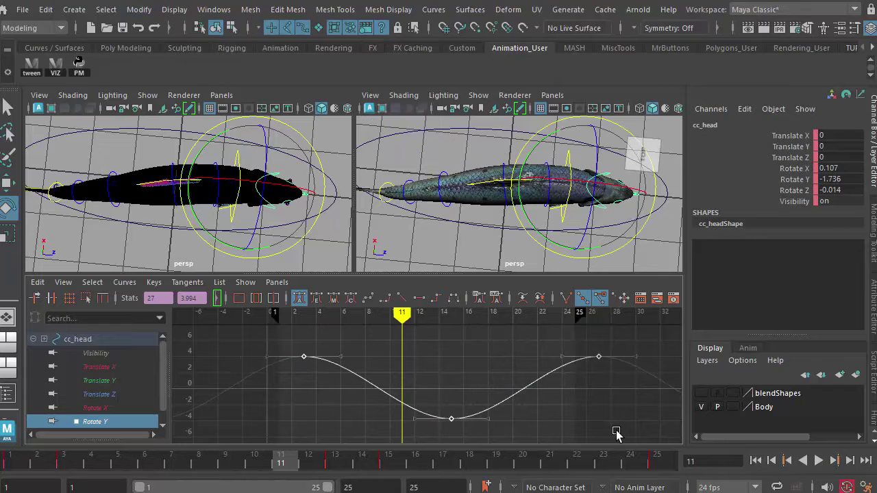
key(ctrl+z)
shift+middle_drag(508, 417, 531, 418)
Play back the swim cycle and examine how the offset head motion fits the body from above
click(819, 466)
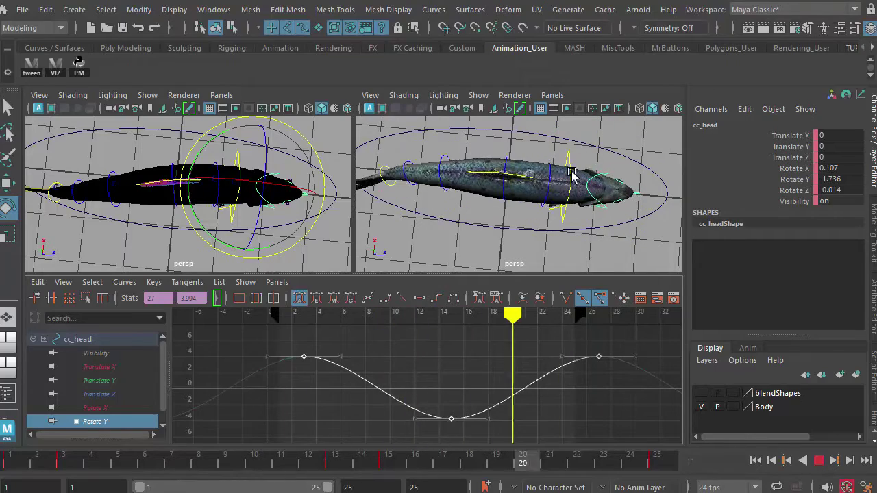
alt+drag(531, 218, 554, 209)
scroll(539, 154, up, 2)
scroll(553, 209, down, 2)
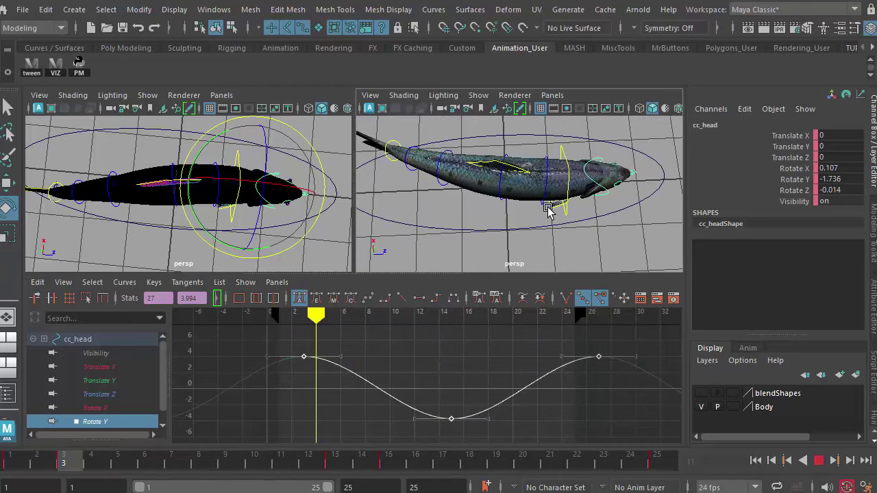
click(818, 461)
Select the COG control, move it to about -0.608 in Translate X and key that pose at frames 25 and 1
click(535, 227)
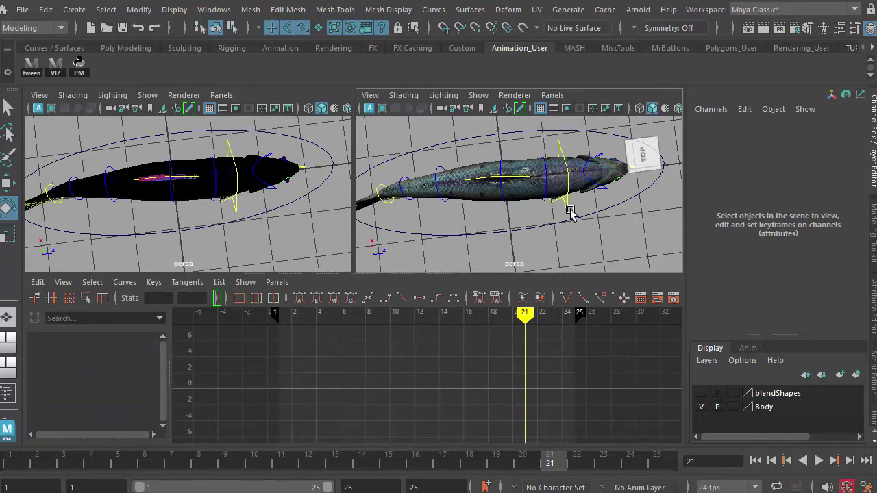
click(566, 210)
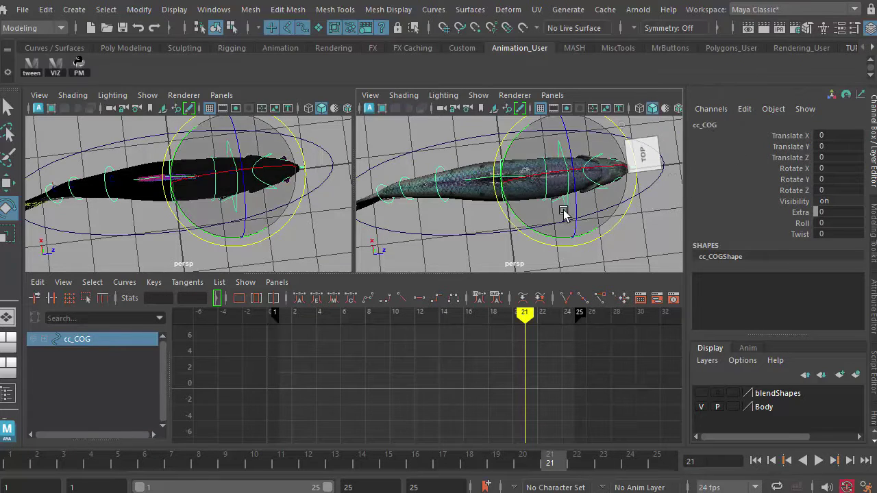
drag(139, 465, 10, 464)
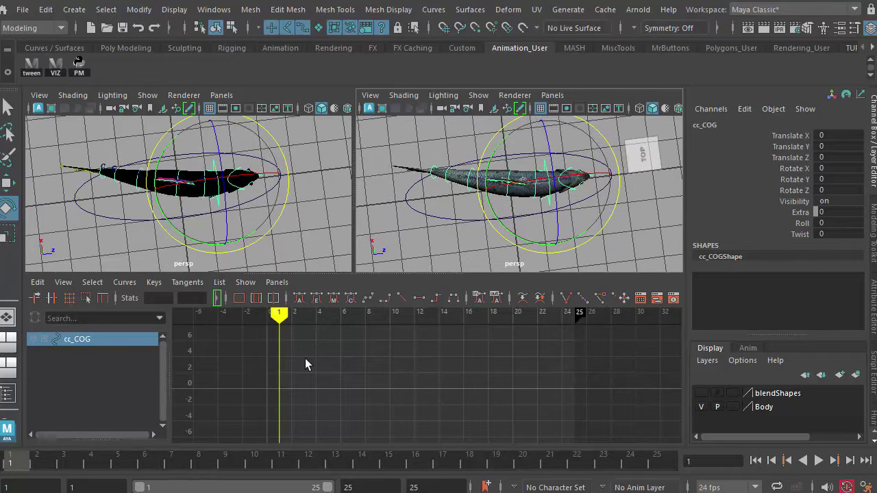
key(alt+v)
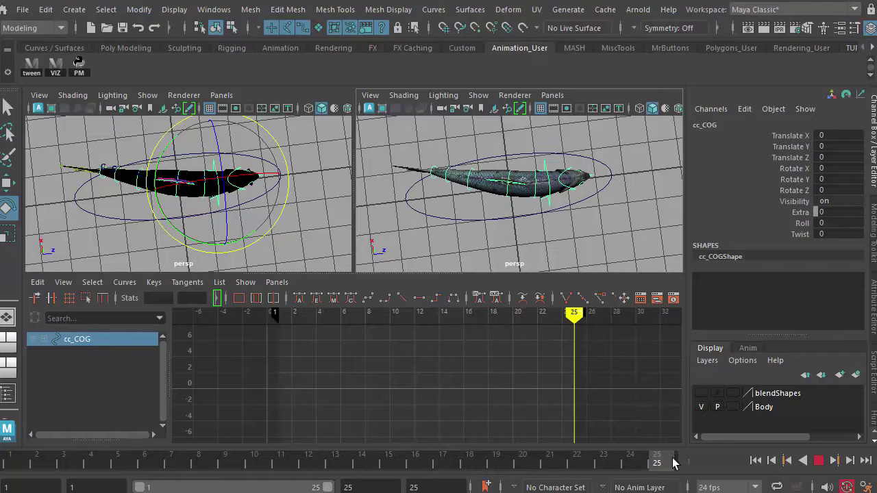
key(w)
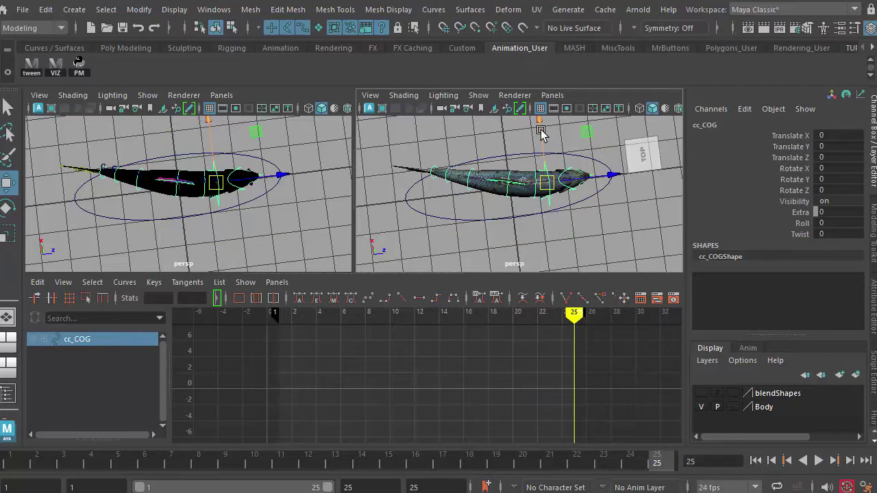
drag(540, 121, 542, 127)
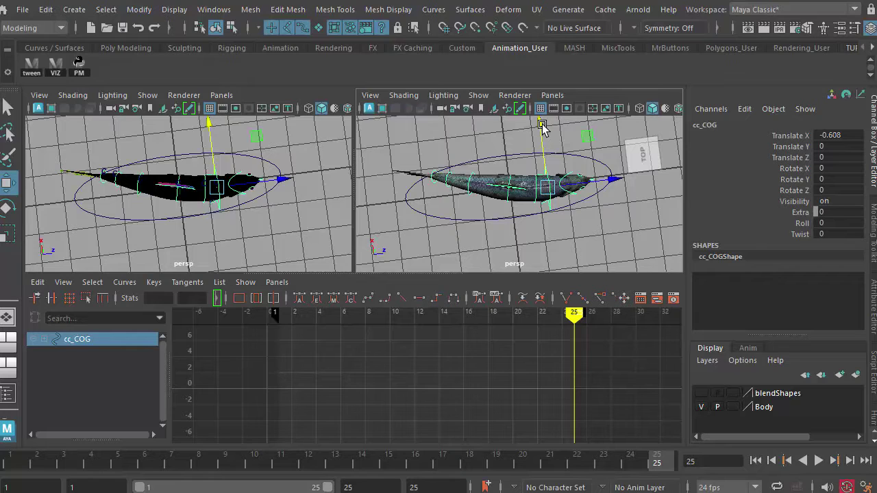
key(s)
click(13, 469)
key(s)
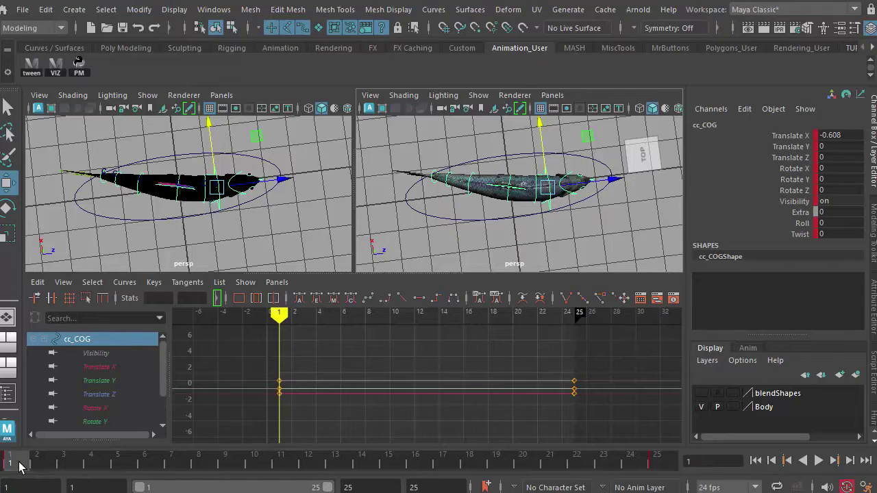
Move the COG control to about 0.772 in Translate X at frame 13 and key it
click(332, 464)
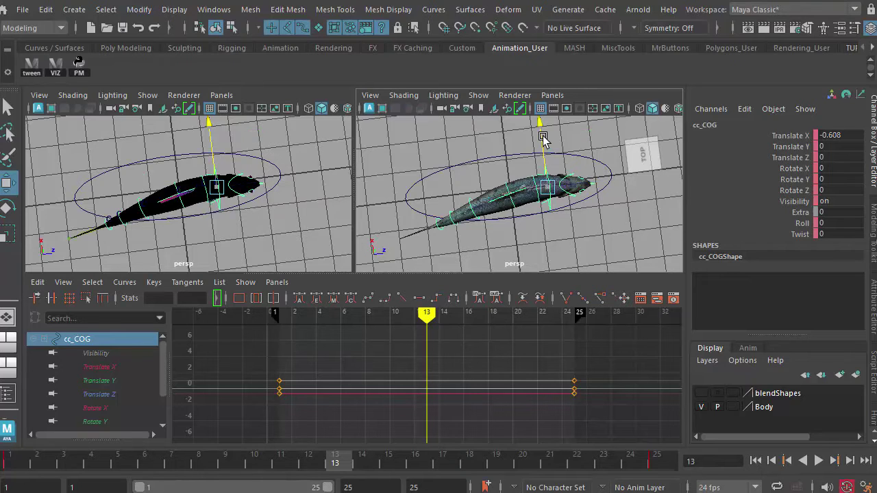
drag(542, 139, 545, 131)
key(s)
Select all of the COG control's animation curves and set both their pre and post infinity to Cycle
click(421, 339)
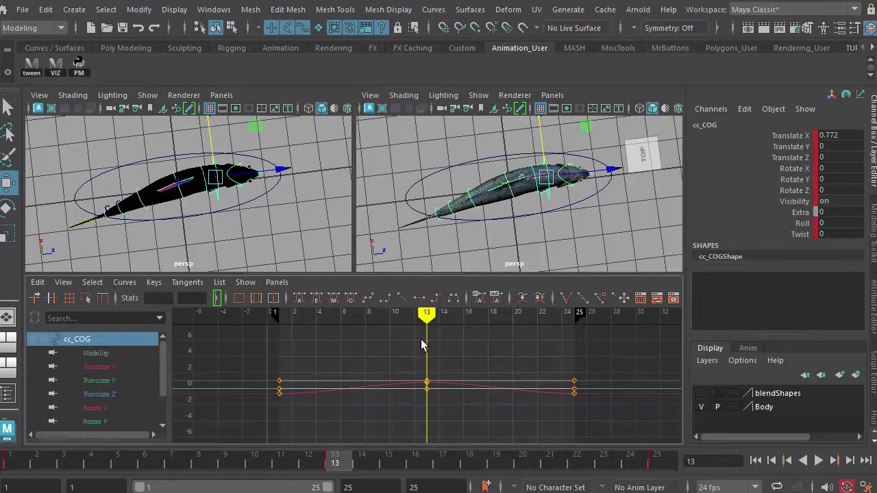
drag(498, 409, 586, 416)
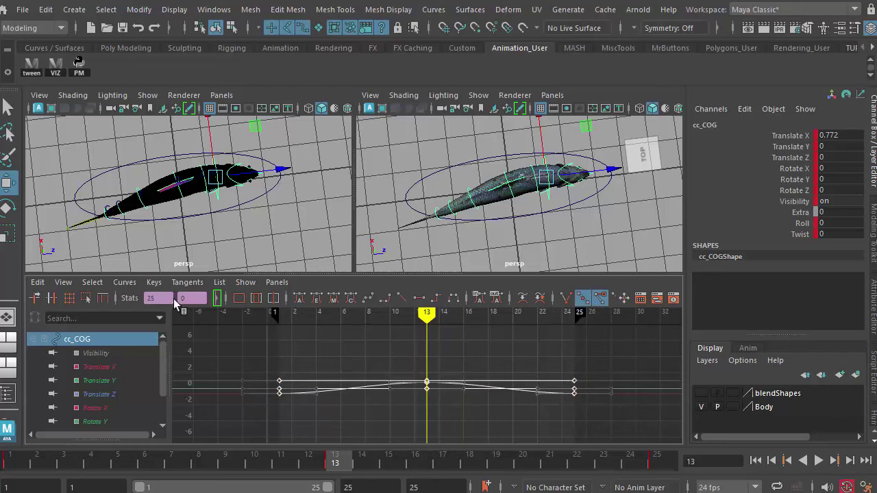
click(137, 281)
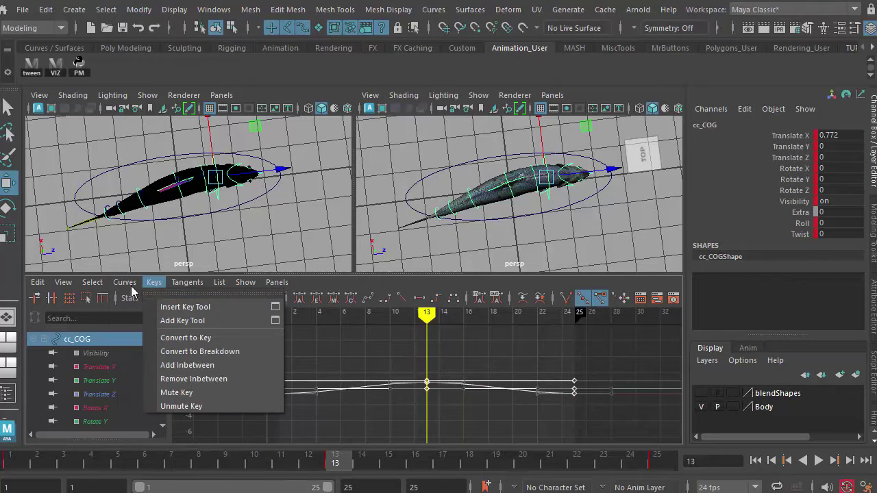
mouse_move(150, 305)
click(296, 307)
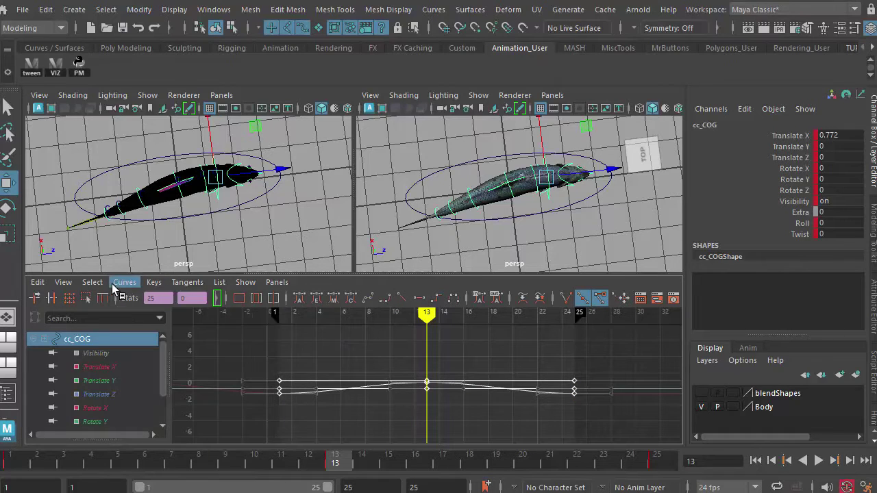
click(116, 284)
click(296, 318)
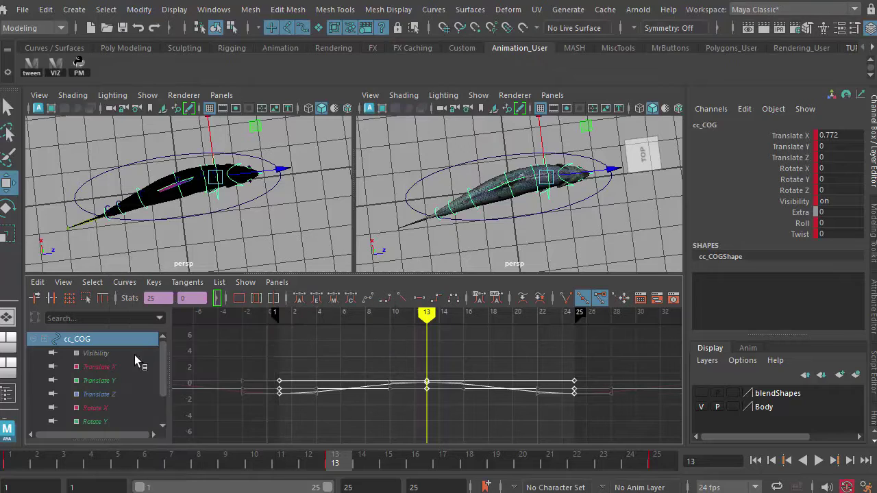
Isolate the COG's Translate X curve, lower its frame 13 key to about 0.562 and play back the cycle
click(127, 367)
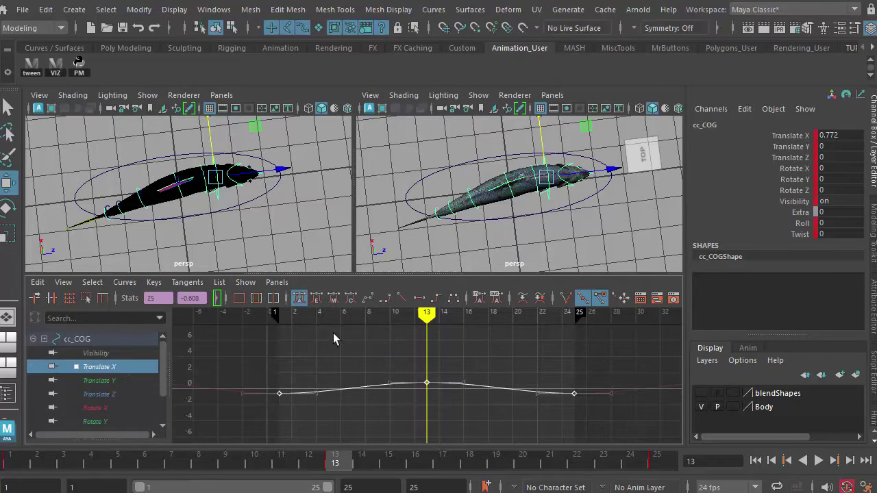
key(f)
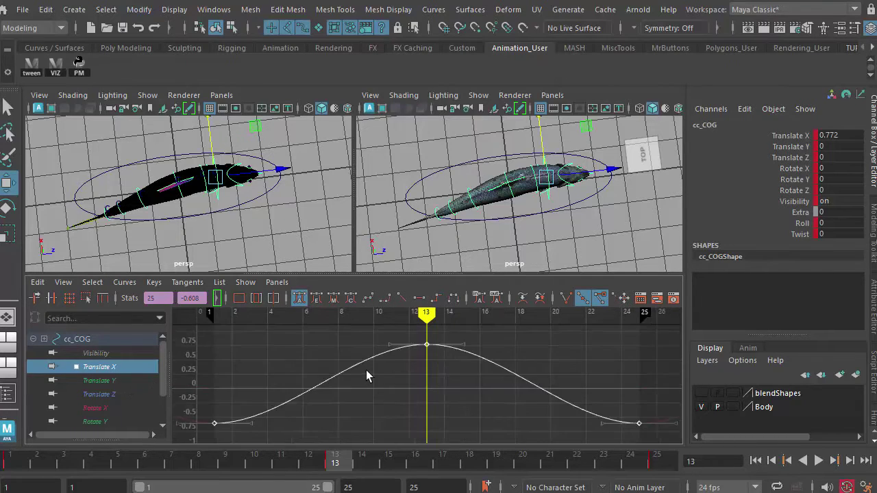
alt+right_drag(418, 371, 393, 369)
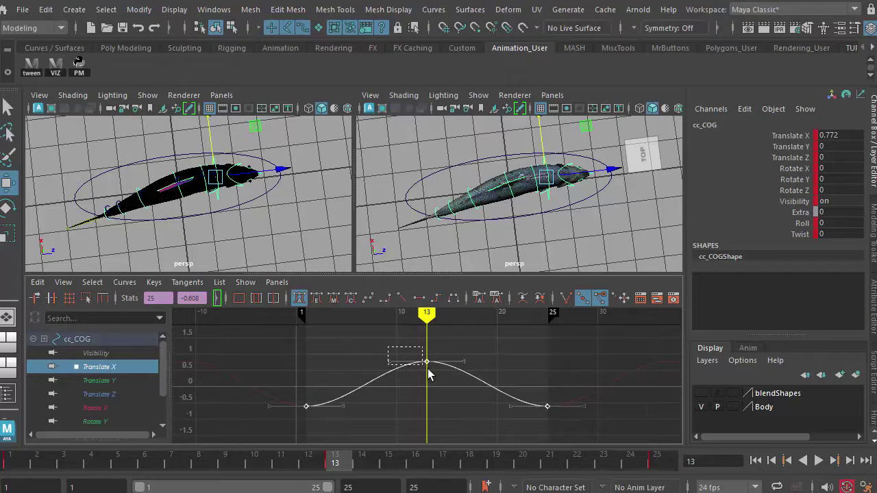
drag(429, 373, 439, 374)
middle_drag(440, 374, 441, 379)
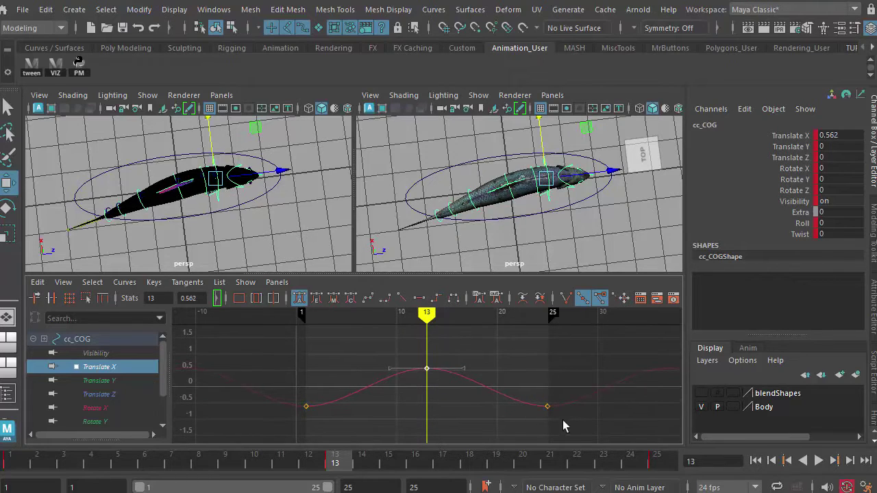
click(819, 461)
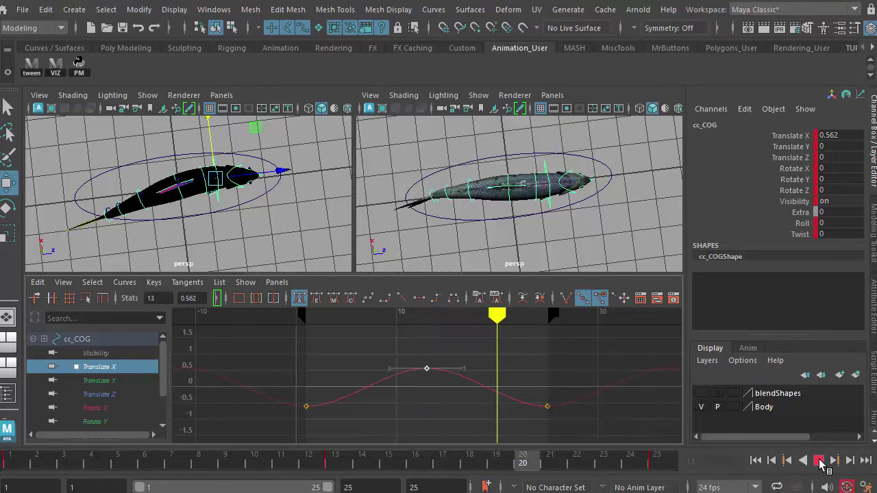
key(Escape)
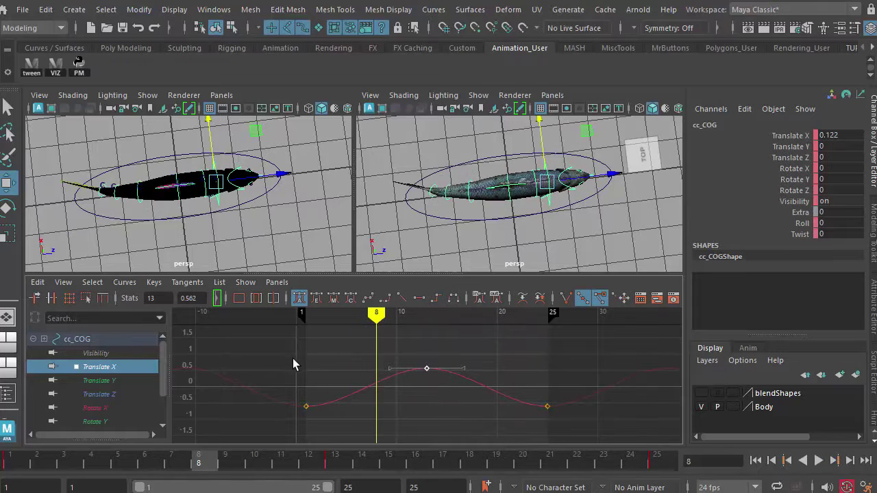
Shift all of the COG's Translate X keys forward by four frames and play back the swim from above and the side
drag(499, 418, 583, 427)
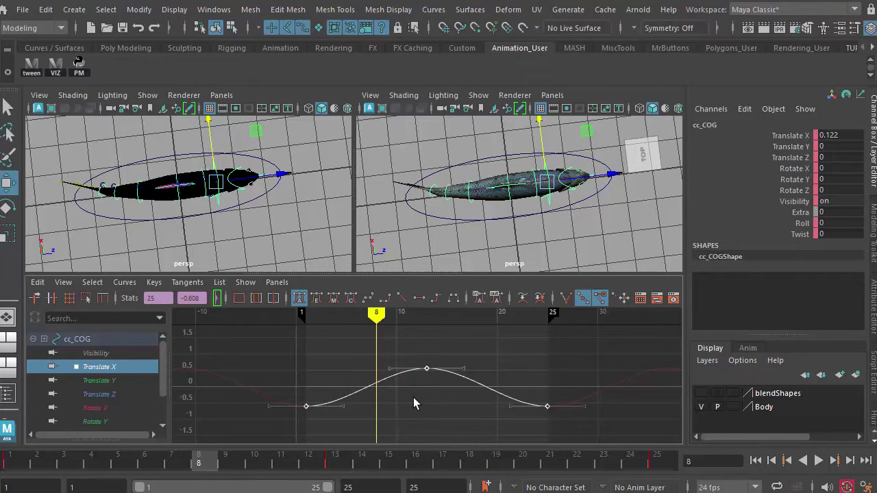
shift+middle_drag(414, 398, 457, 404)
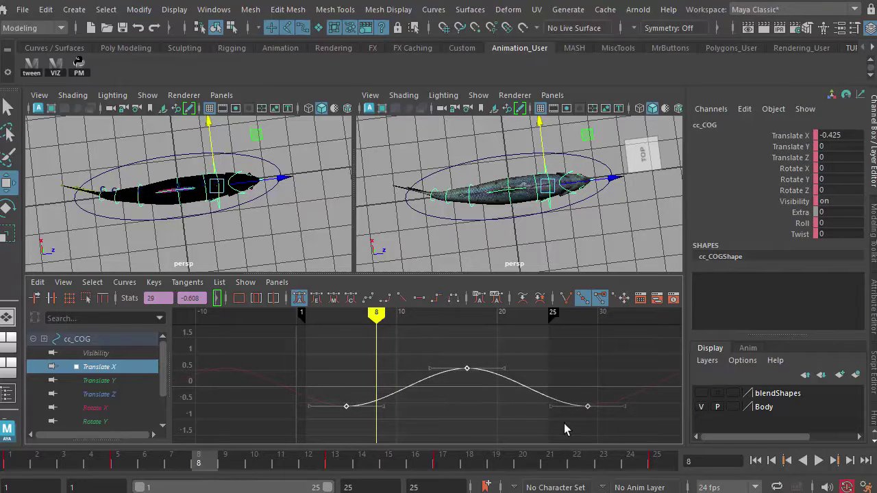
click(803, 461)
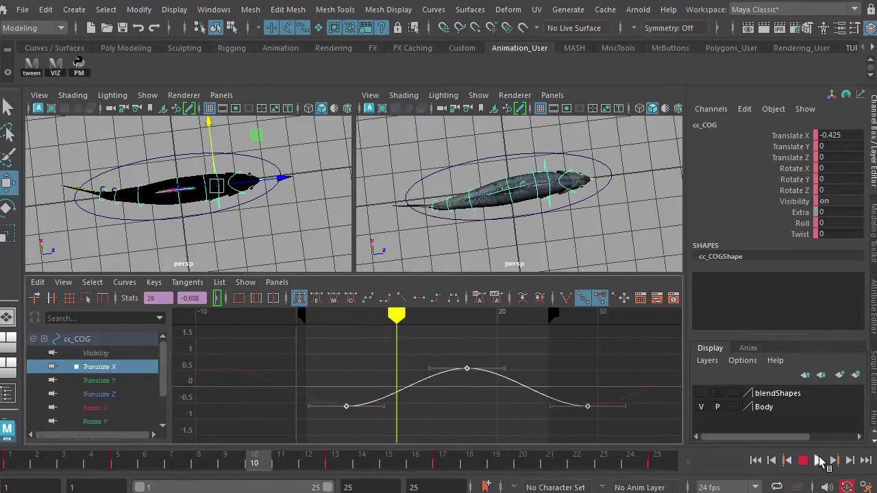
click(820, 461)
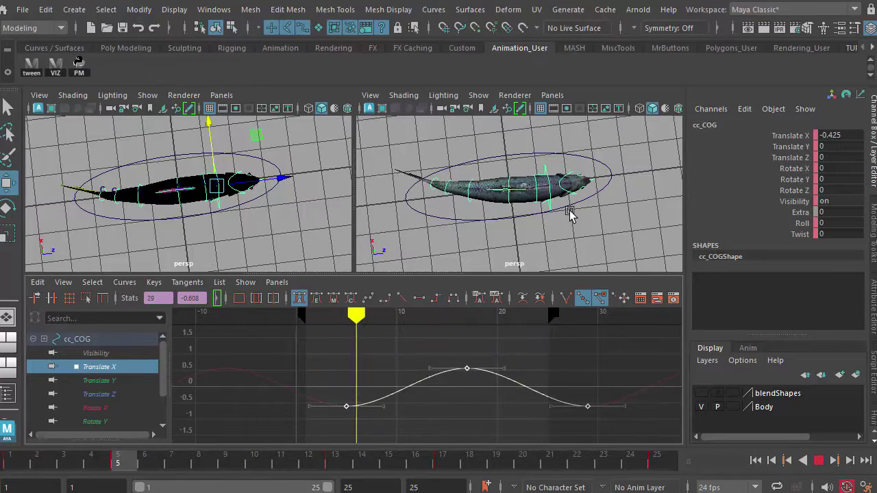
alt+drag(569, 213, 544, 235)
alt+right_drag(544, 235, 489, 229)
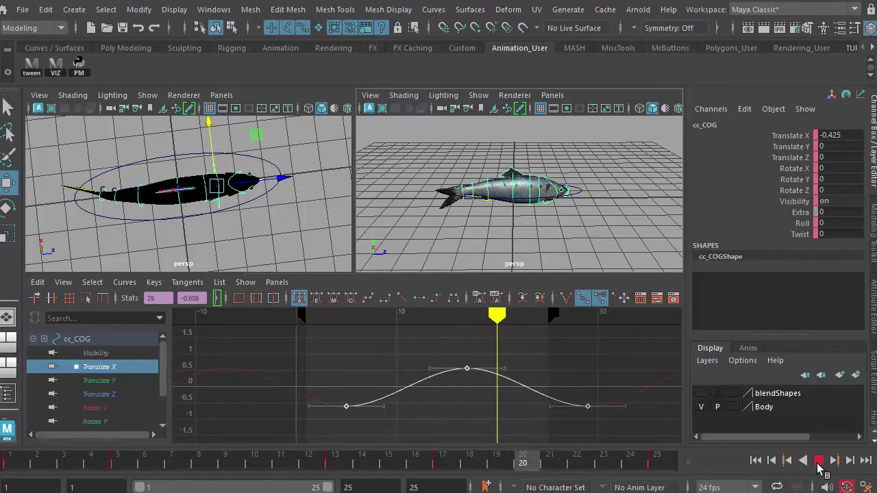
click(818, 461)
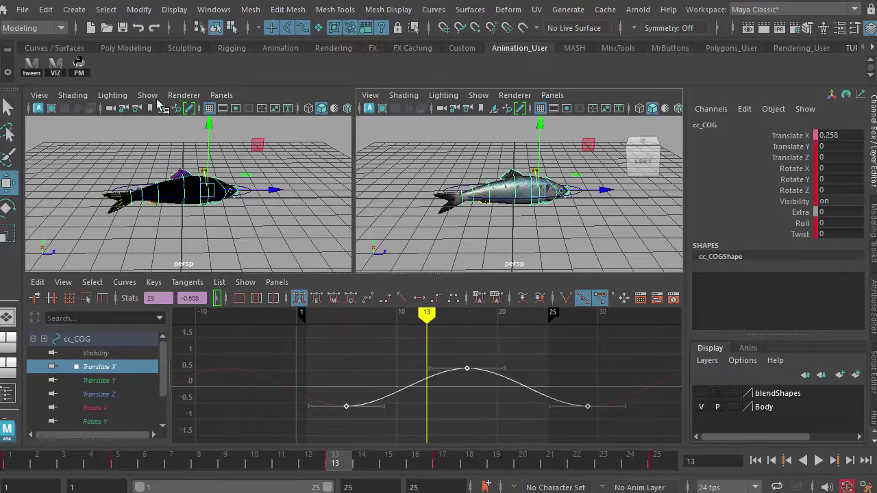
Save the scene under the new name HerringSwim_v3_9may2024.mb in the Herring project's scenes folder
click(23, 9)
click(68, 81)
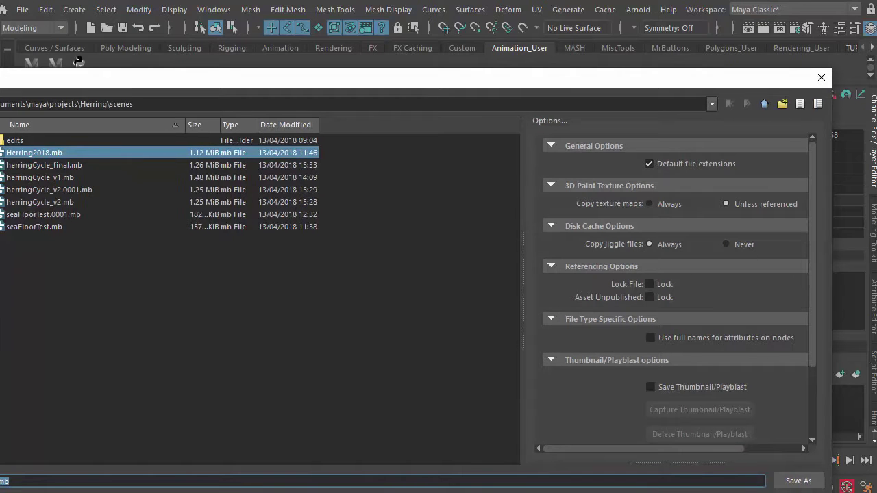
click(178, 475)
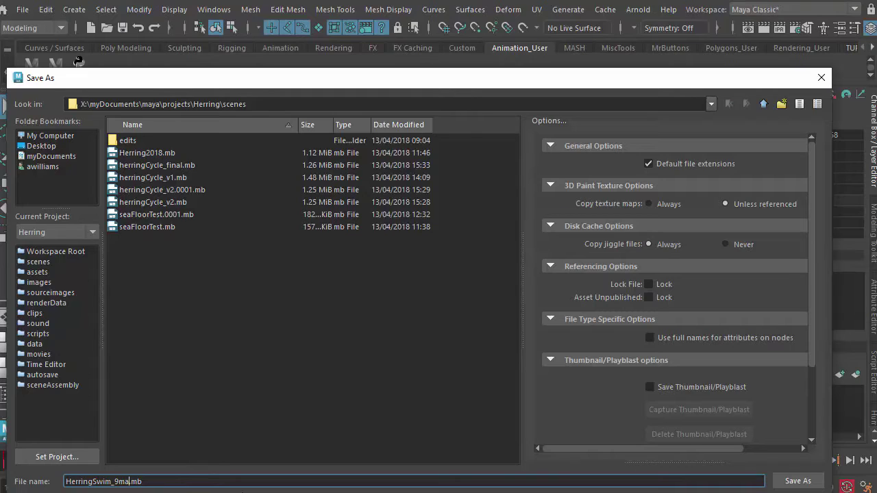
text(y2024)
text(_v3)
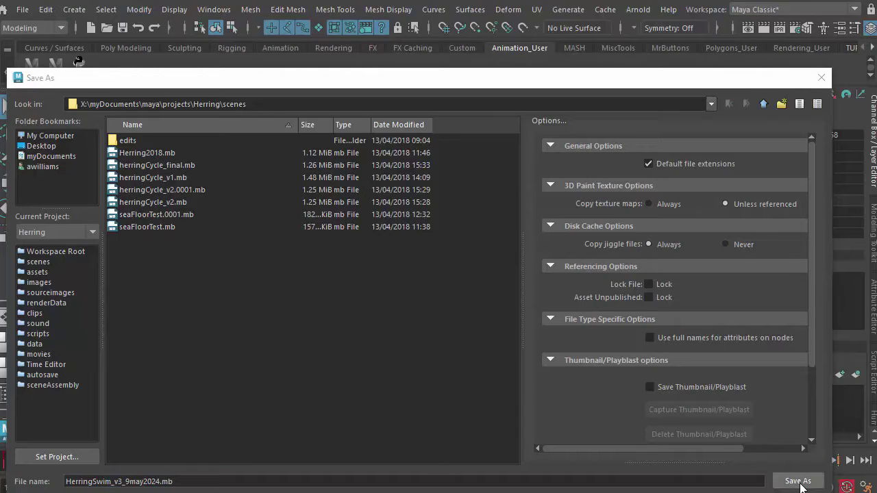
click(799, 482)
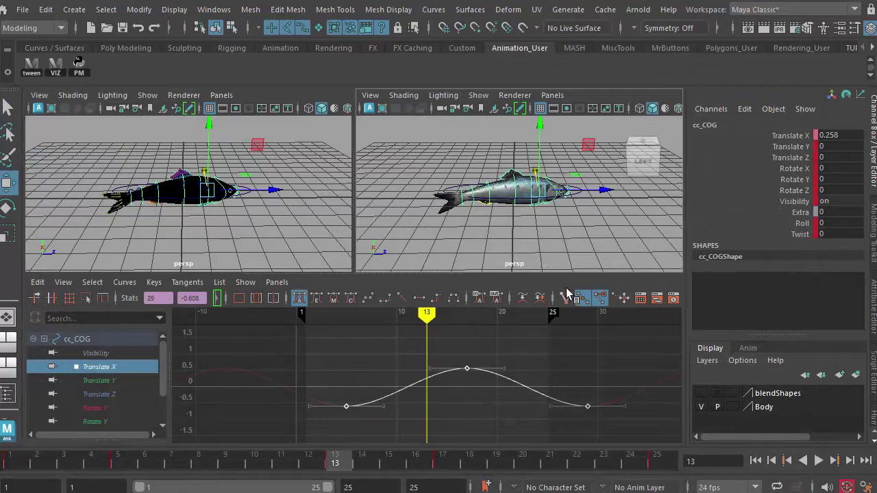
Turn on Two Sided Lighting in the viewport where the fish is shaded black
alt+drag(490, 215, 472, 206)
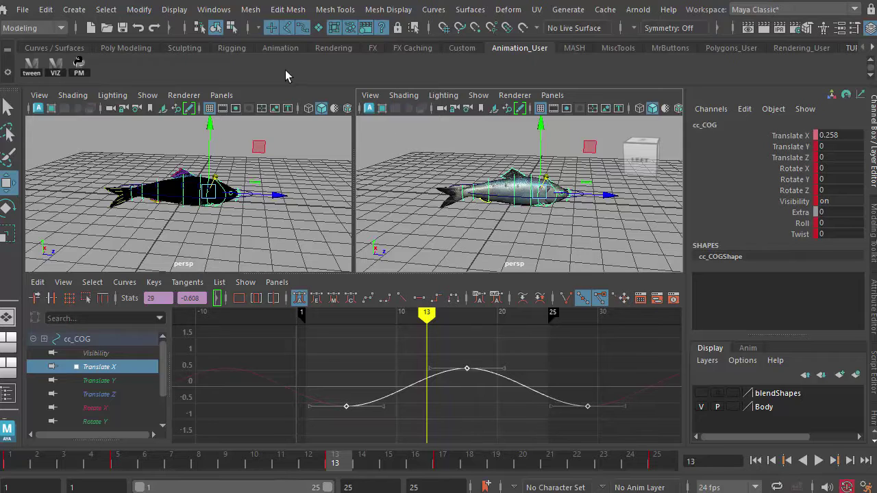
click(115, 96)
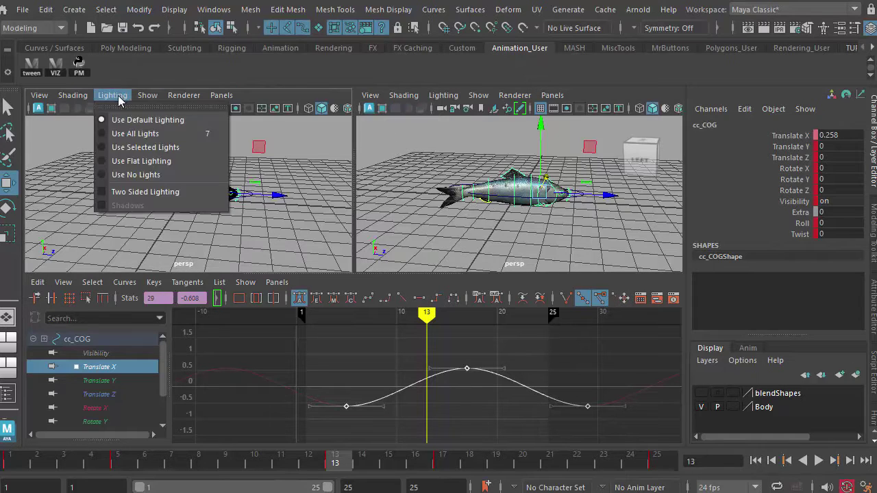
click(104, 193)
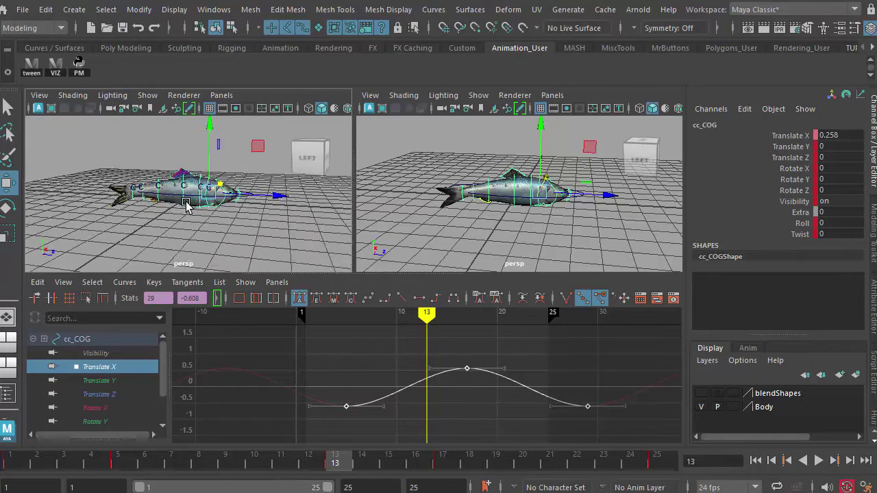
alt+drag(186, 205, 193, 214)
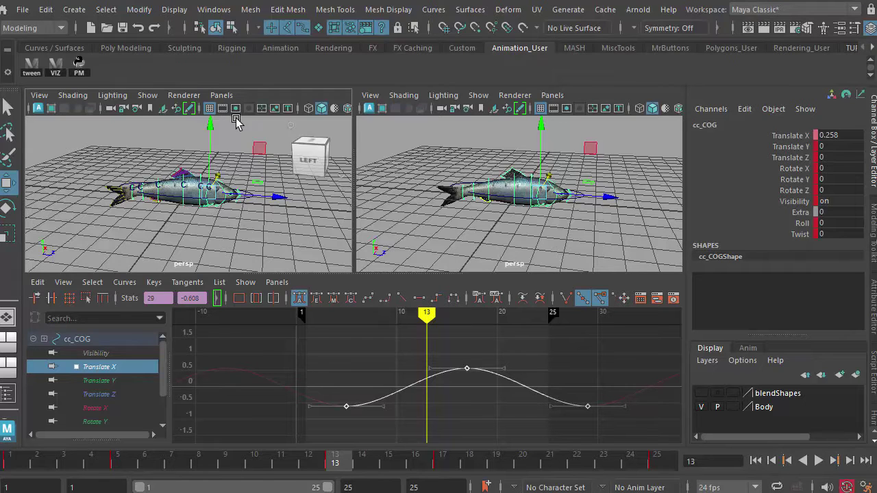
Import the UnderwaterCaustics.ma scene from the Content Browser's FX Fluids Ocean Examples
click(213, 10)
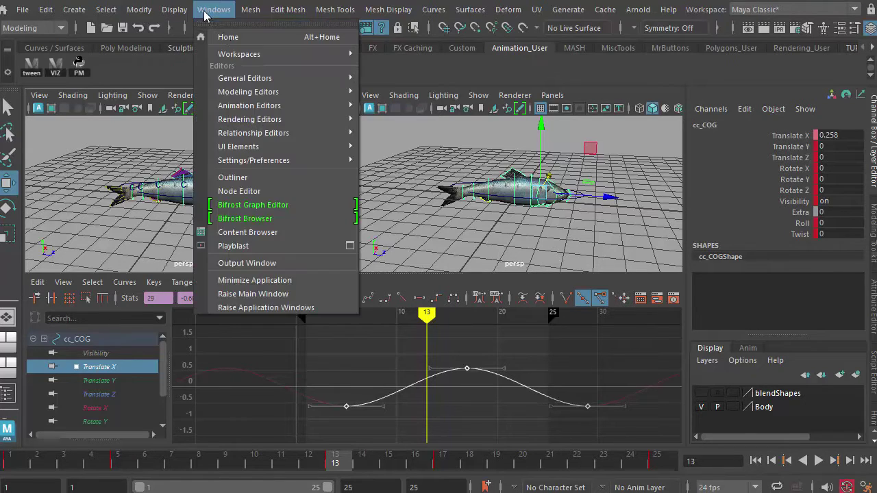
click(243, 233)
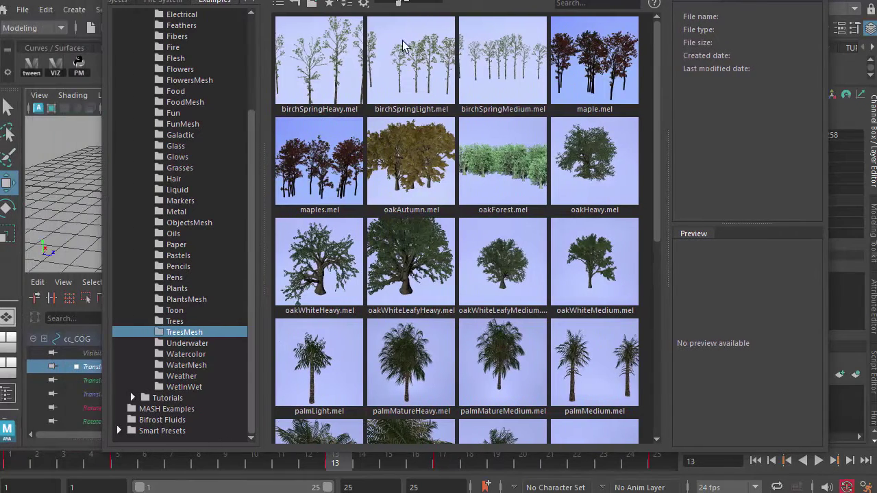
drag(475, 453, 475, 383)
drag(251, 212, 255, 83)
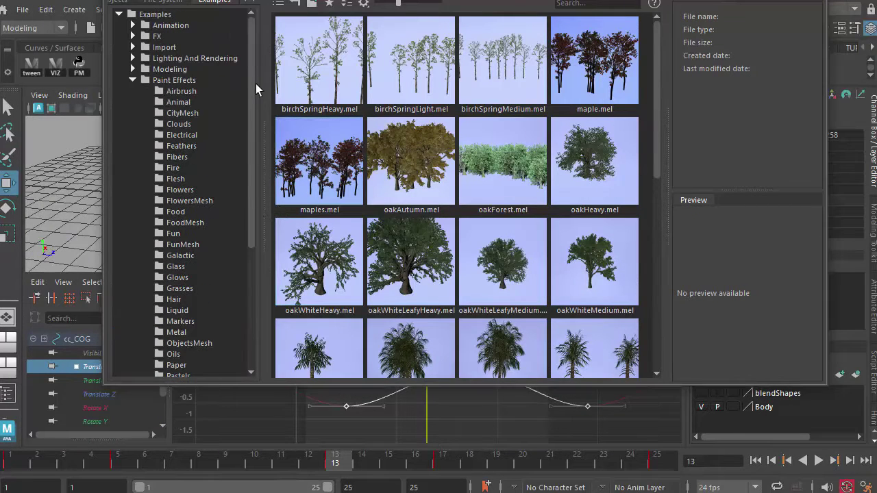
click(131, 81)
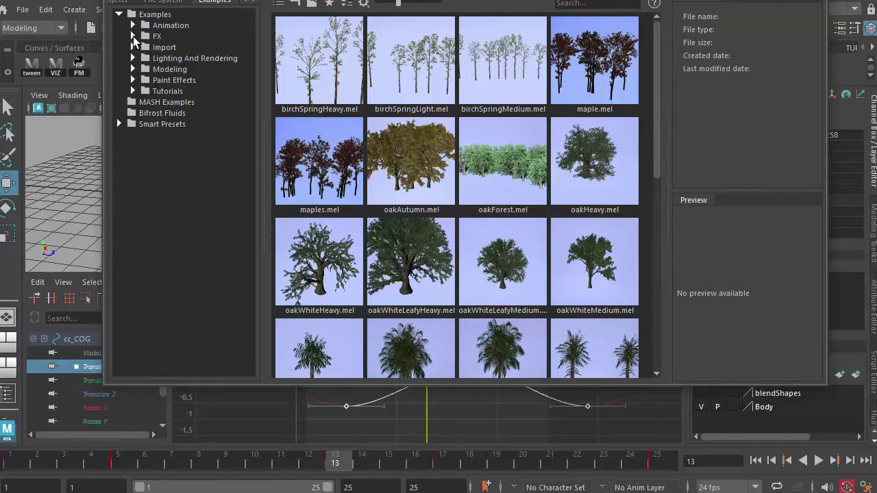
click(133, 36)
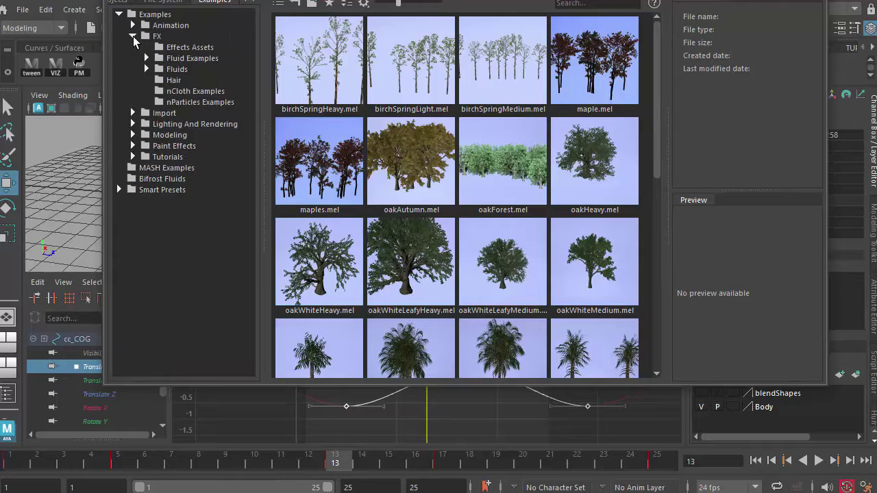
click(147, 69)
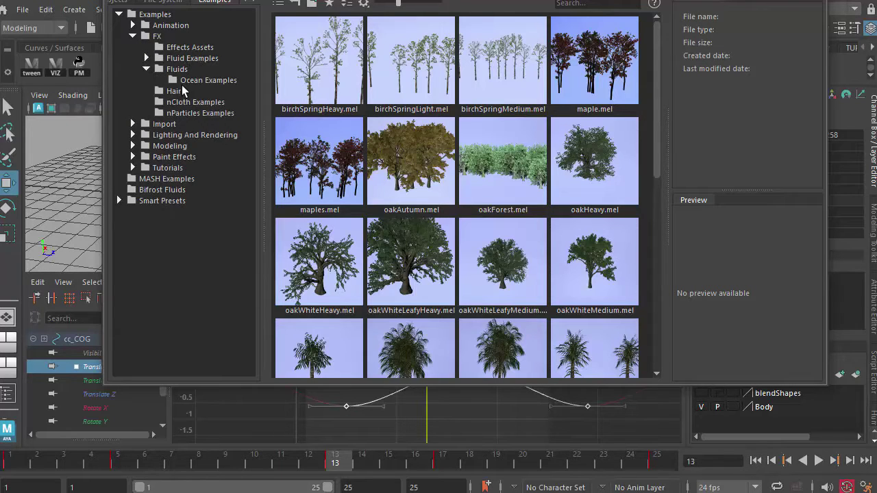
click(189, 81)
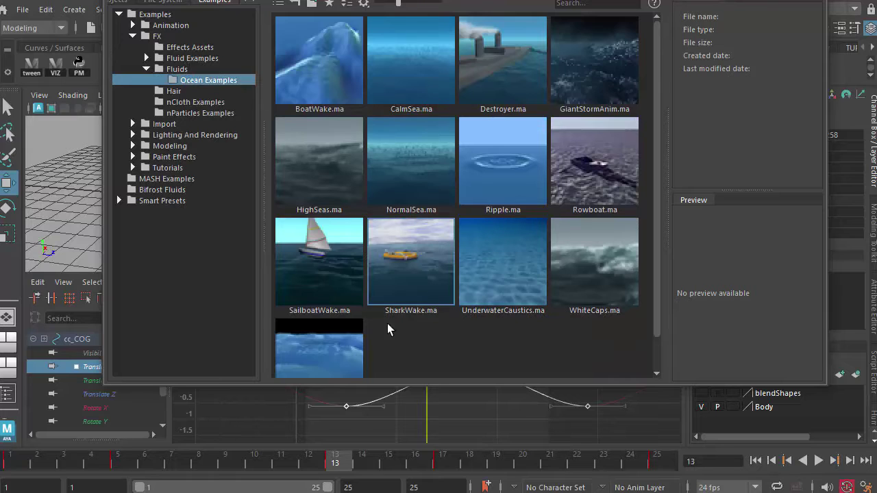
click(504, 285)
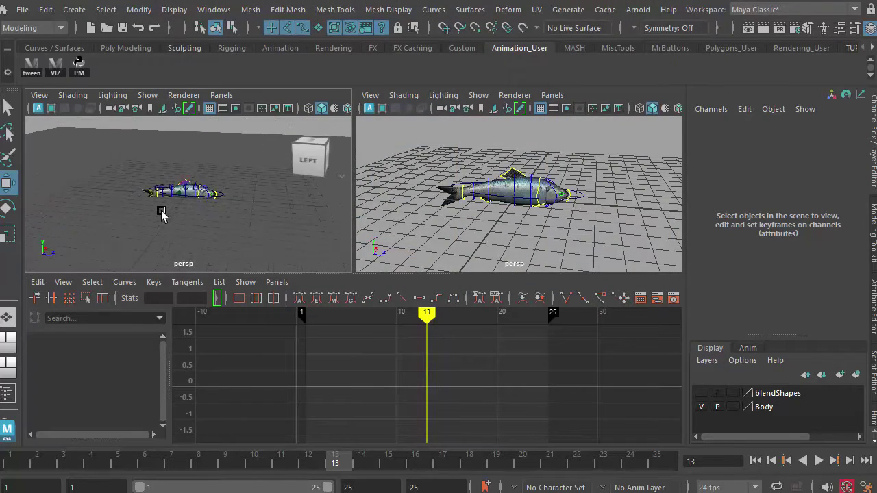
Select the imported UnderwaterCaustics:UnderwaterCam camera in the Outliner, then close the Outliner
mouse_move(190, 221)
alt+mouse_down()
mouse_move(259, 228)
mouse_move(234, 201)
mouse_move(219, 230)
mouse_move(51, 216)
mouse_move(116, 233)
mouse_move(198, 217)
mouse_move(206, 231)
mouse_move(196, 219)
mouse_move(193, 235)
alt+mouse_up()
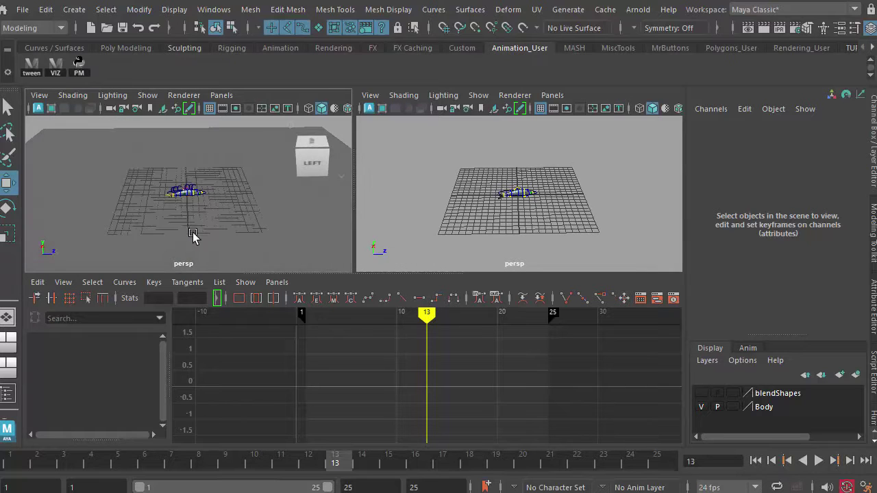
alt+right_drag(193, 235, 309, 252)
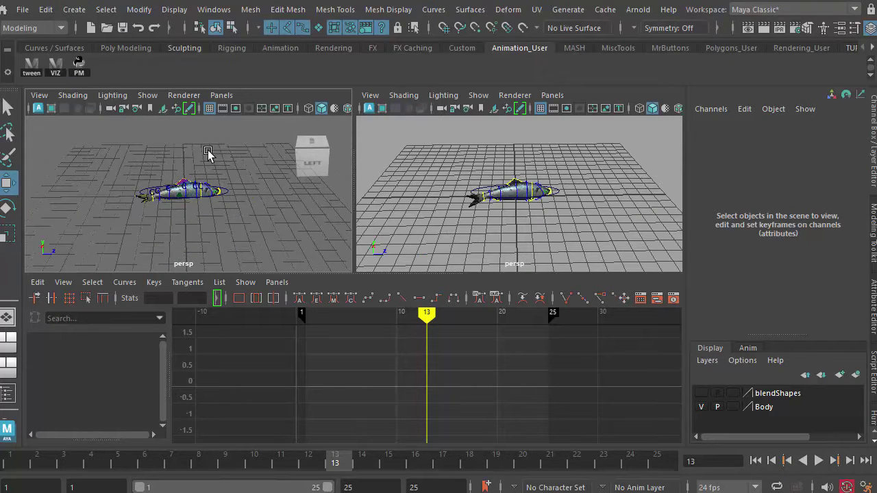
click(214, 10)
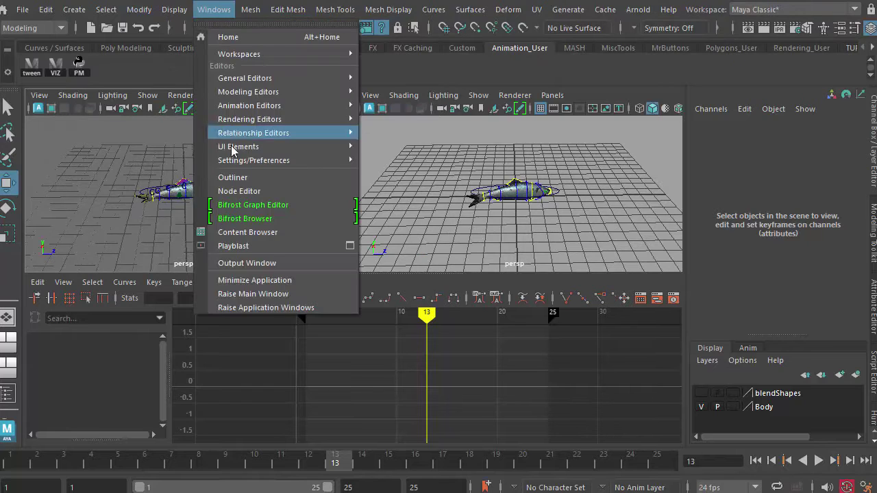
click(236, 177)
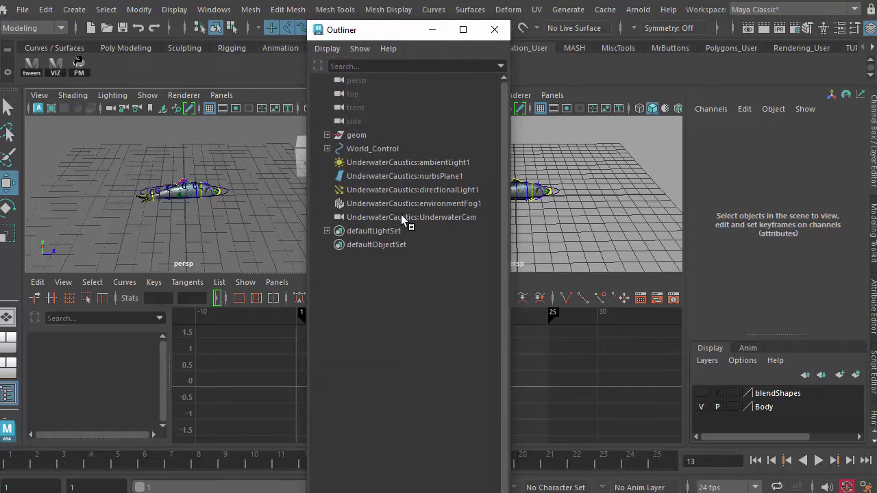
click(402, 217)
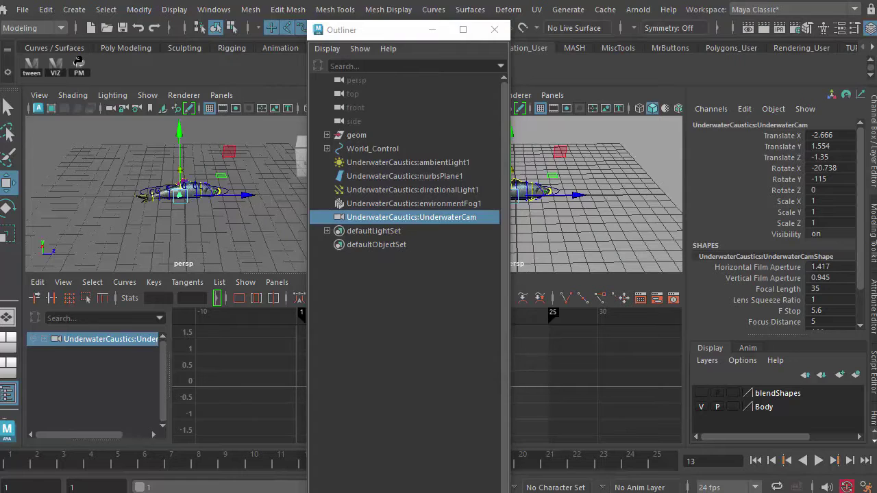
click(495, 30)
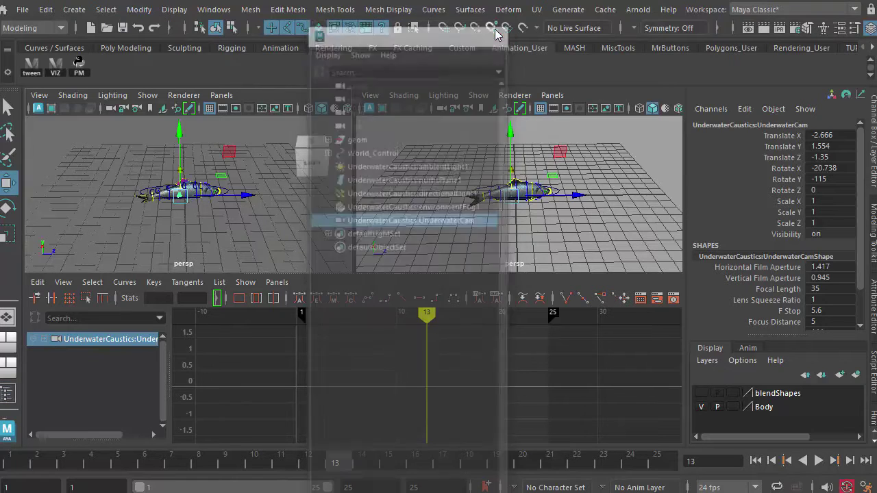
Look through UnderwaterCam in the second perspective view and dolly the camera back until the fish is in frame
click(549, 98)
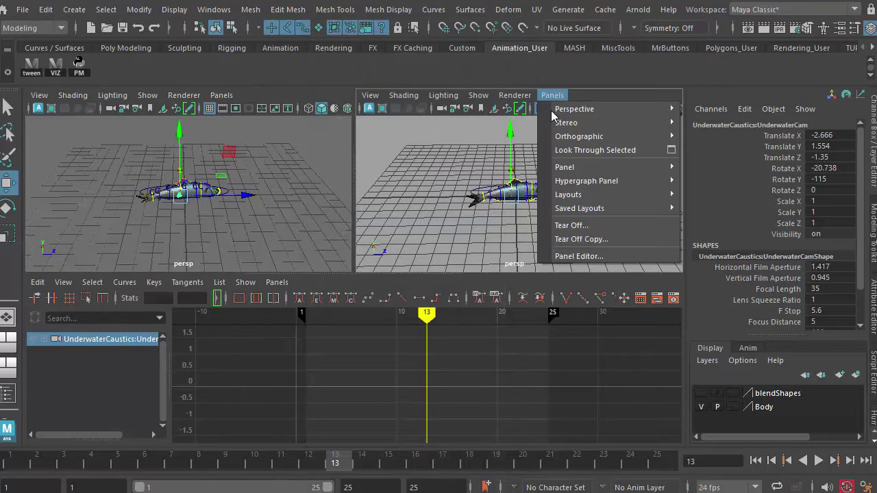
click(576, 146)
alt+right_drag(570, 218, 434, 185)
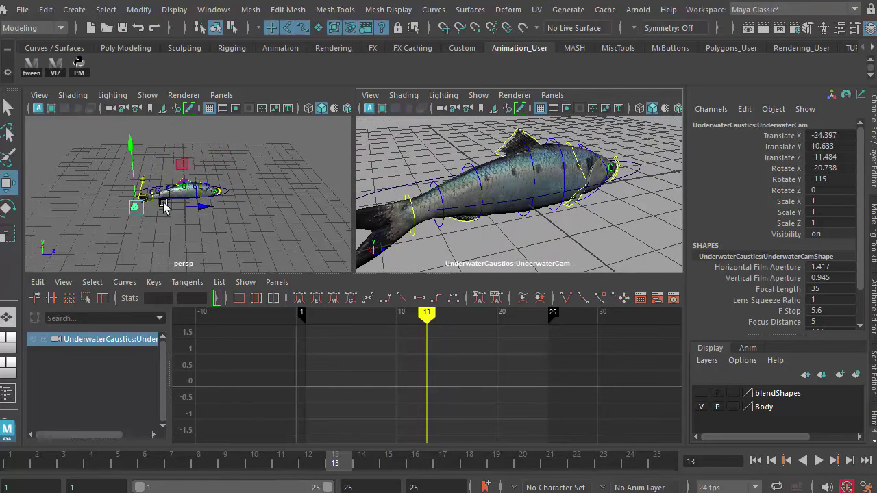
mouse_move(302, 212)
alt+mouse_down()
mouse_move(295, 206)
mouse_move(307, 218)
alt+mouse_up()
alt+right_drag(307, 218, 288, 216)
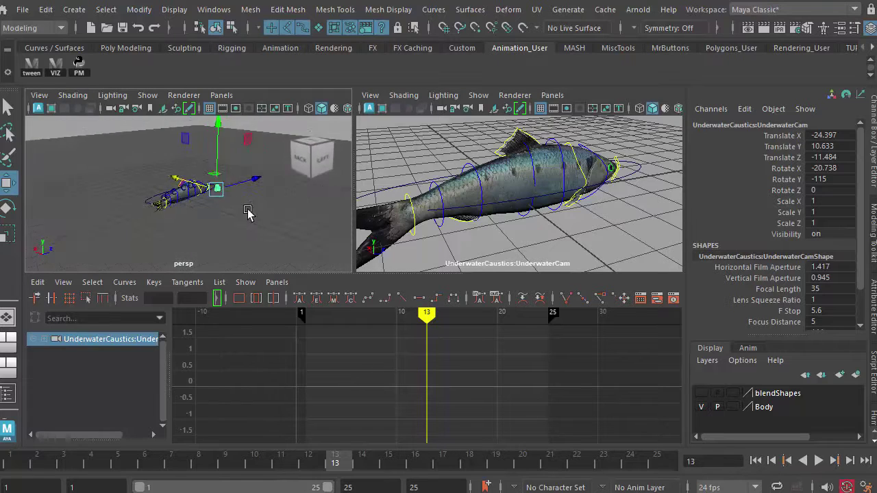
alt+drag(288, 217, 250, 237)
alt+drag(567, 213, 581, 222)
scroll(581, 222, up, 5)
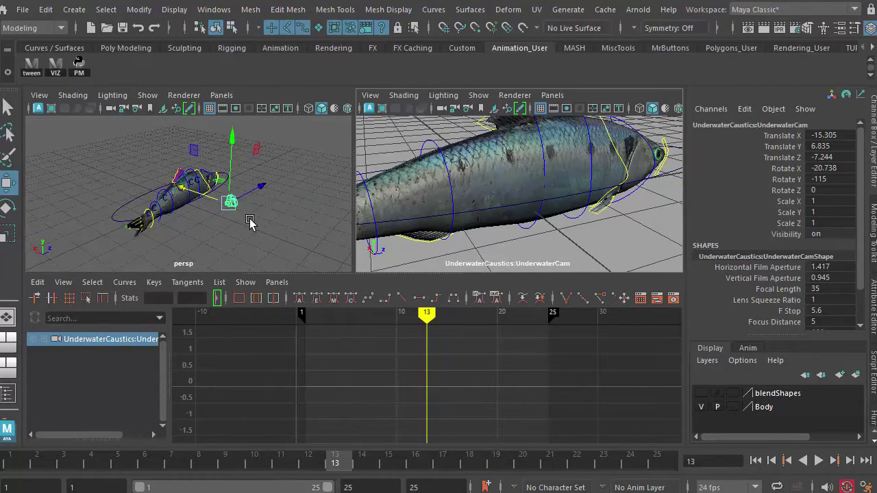
Scale the fish's World_Control to 0.1 in X, Y and Z, reframe it in the camera view and clear the selection
click(141, 205)
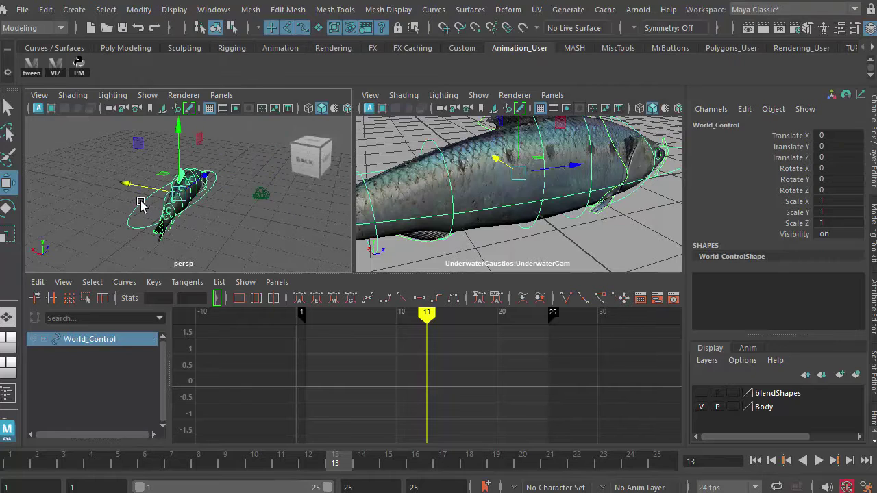
drag(838, 201, 838, 218)
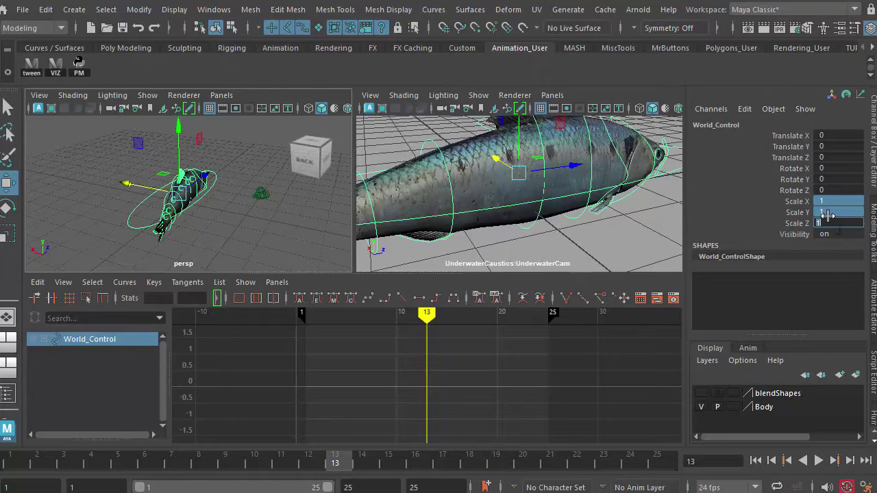
key(BackSpace)
text(.1)
key(Return)
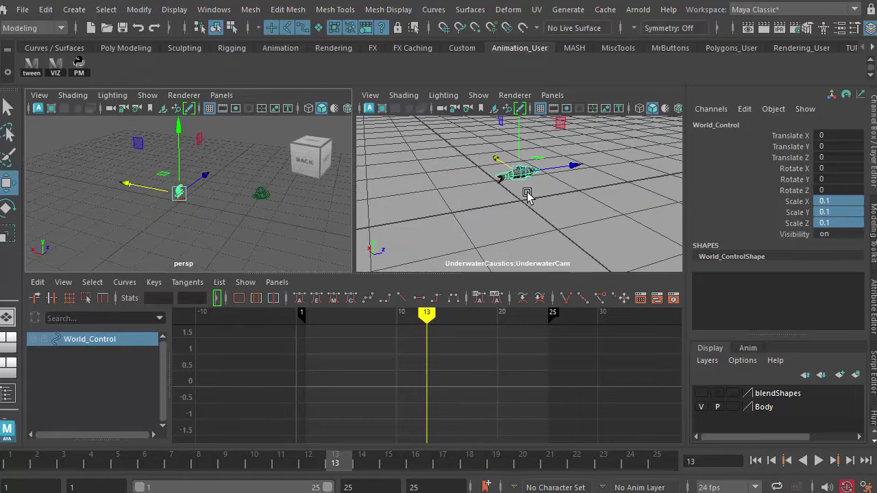
alt+middle_drag(528, 194, 524, 202)
key(super)
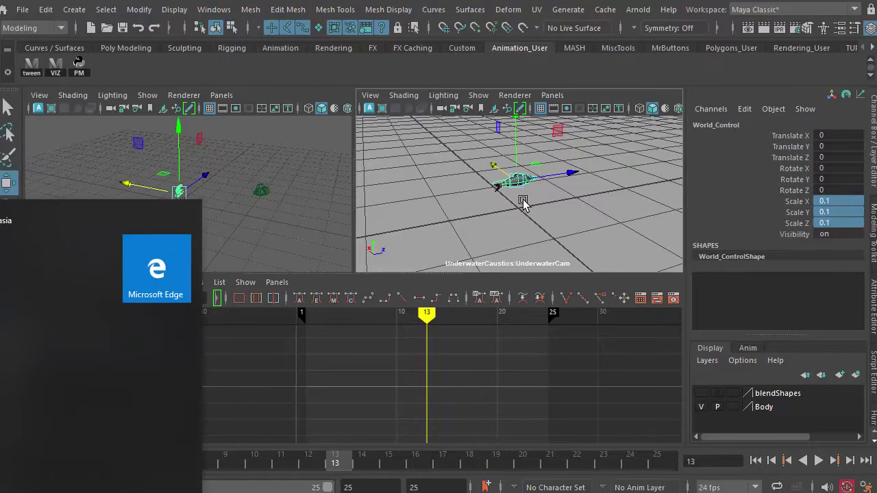
click(337, 141)
click(411, 162)
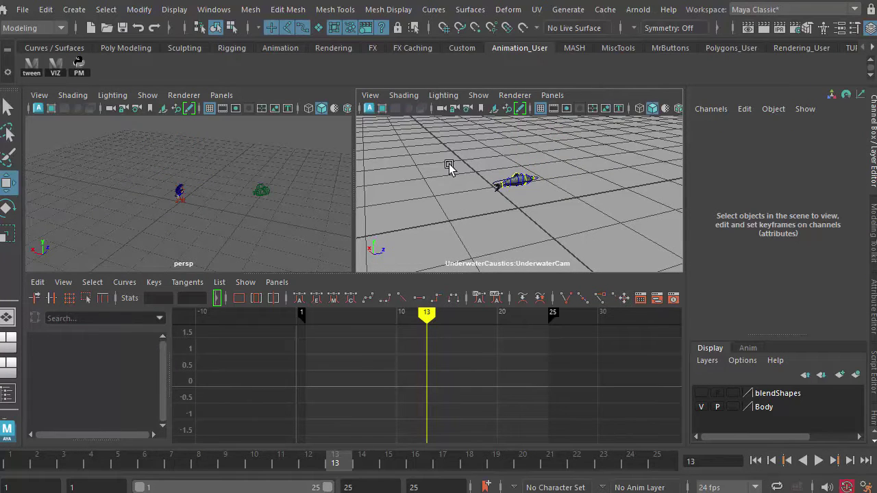
Open the Render Settings and set the output image format to JPEG (jpg)
click(795, 29)
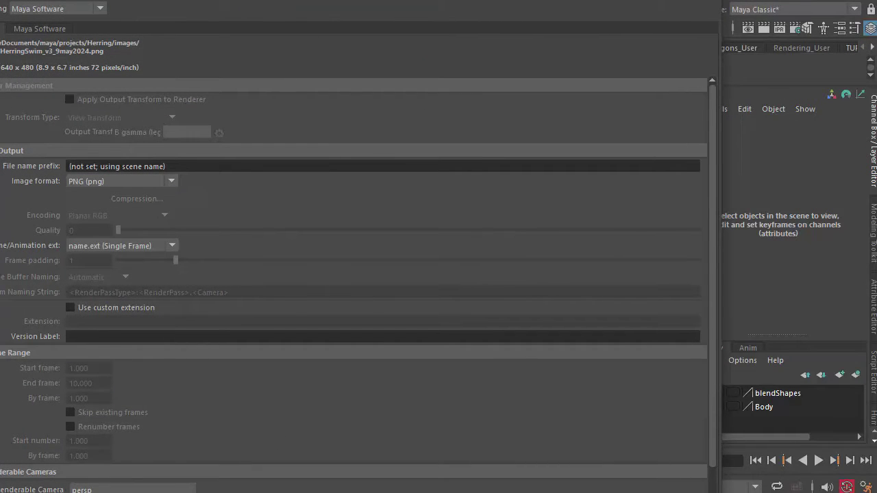
drag(350, 492, 350, 475)
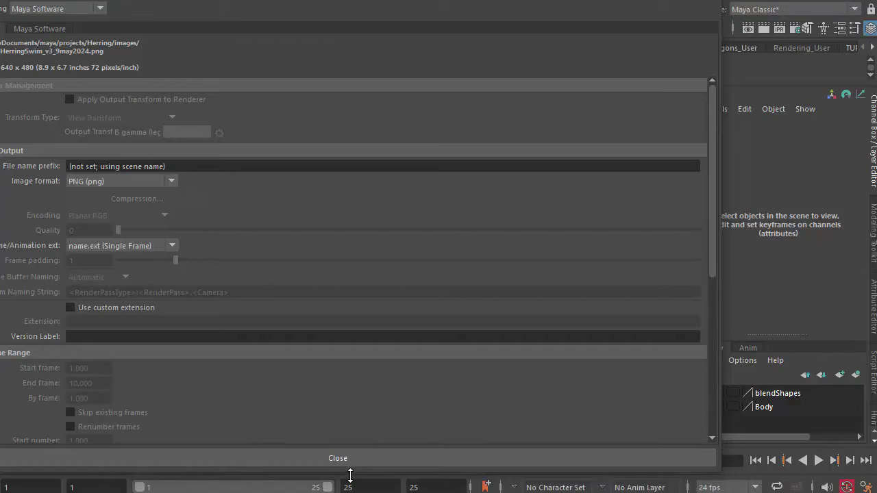
drag(335, 0, 460, 9)
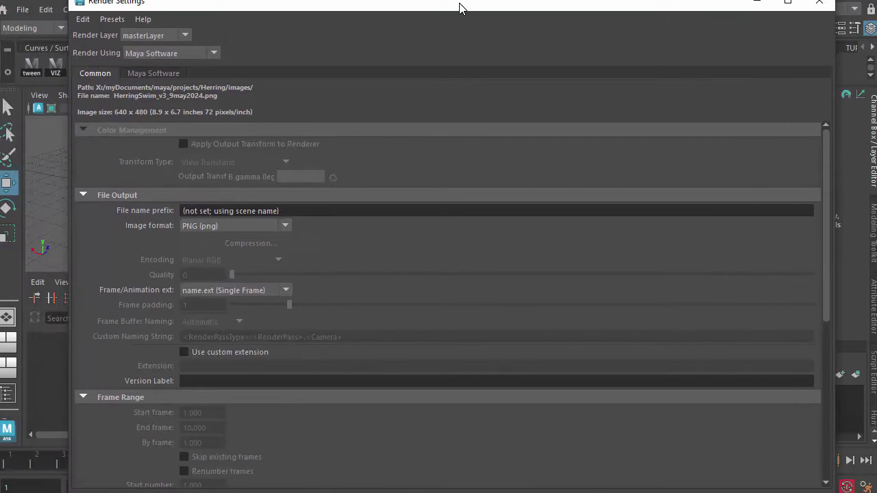
click(237, 226)
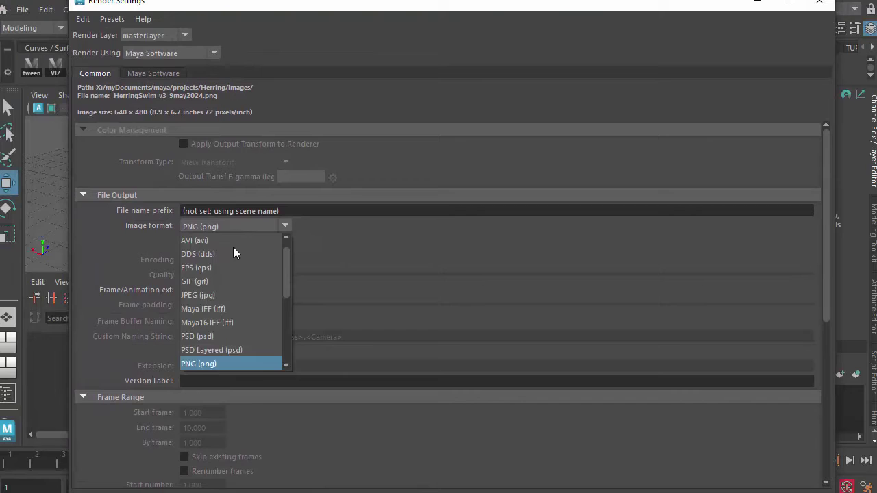
click(227, 295)
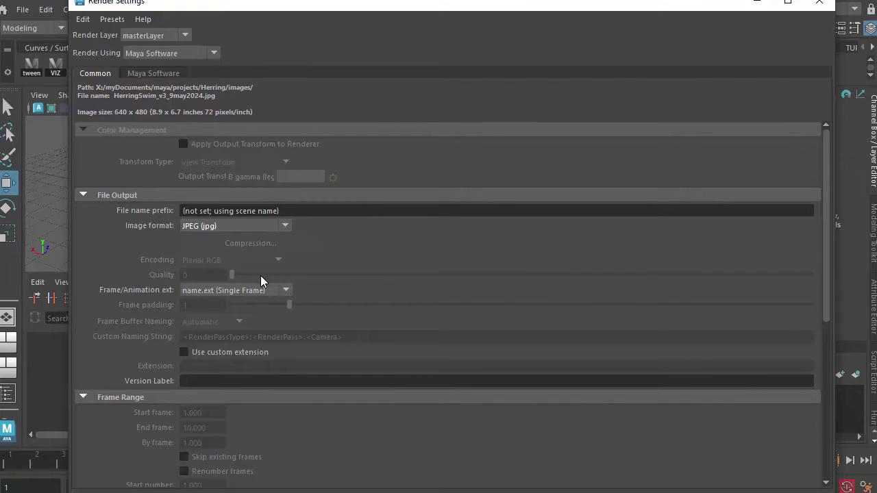
Set the frame/animation extension to name.#.ext with a frame padding of 4
click(277, 293)
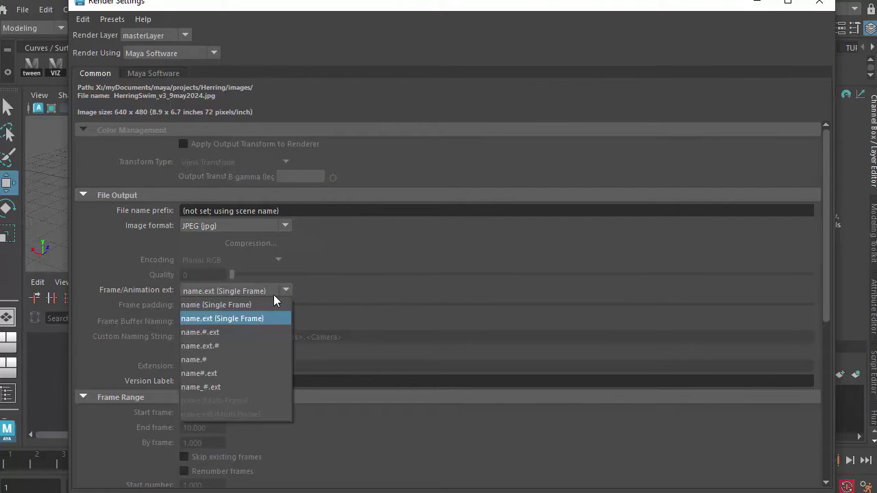
click(250, 334)
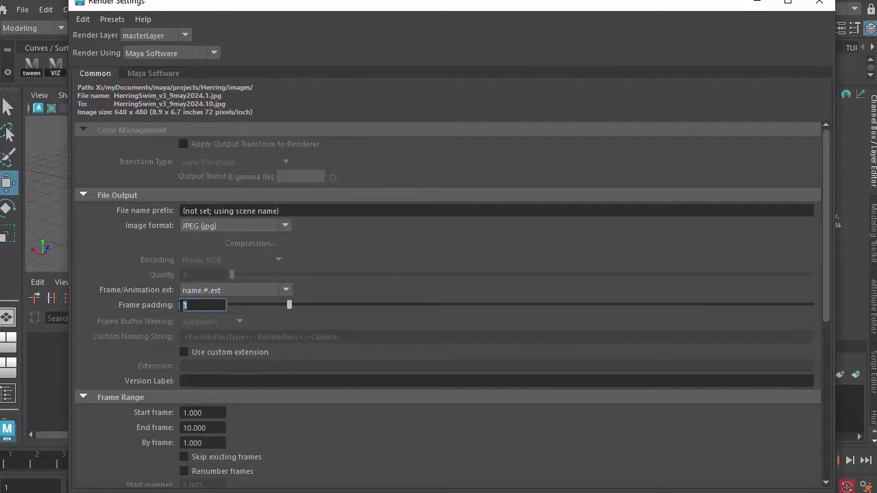
click(181, 306)
text(4)
key(Return)
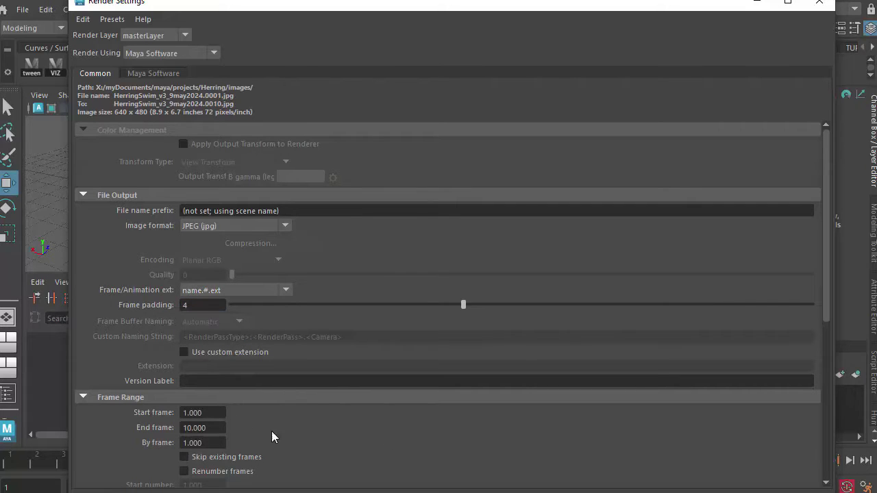
Make UnderwaterCaustics:UnderwaterCam the renderable camera, choose the HD 720 image size preset and close the Render Settings
drag(824, 235, 828, 328)
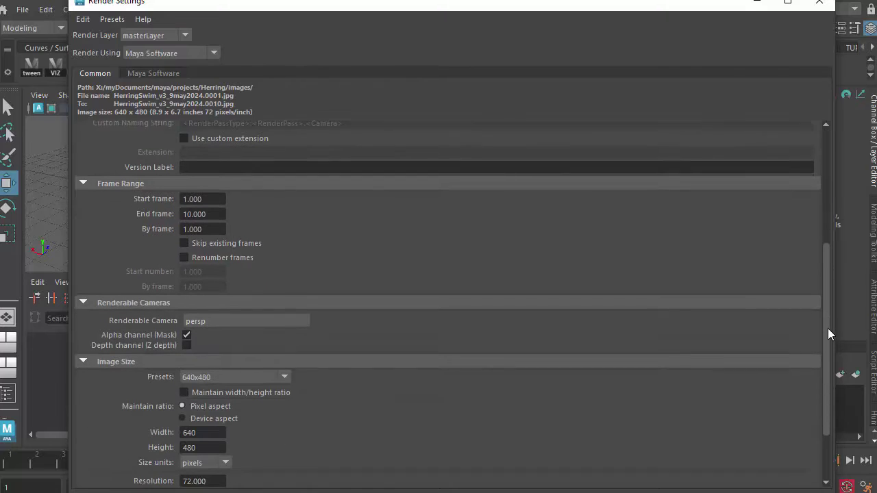
click(265, 307)
click(255, 337)
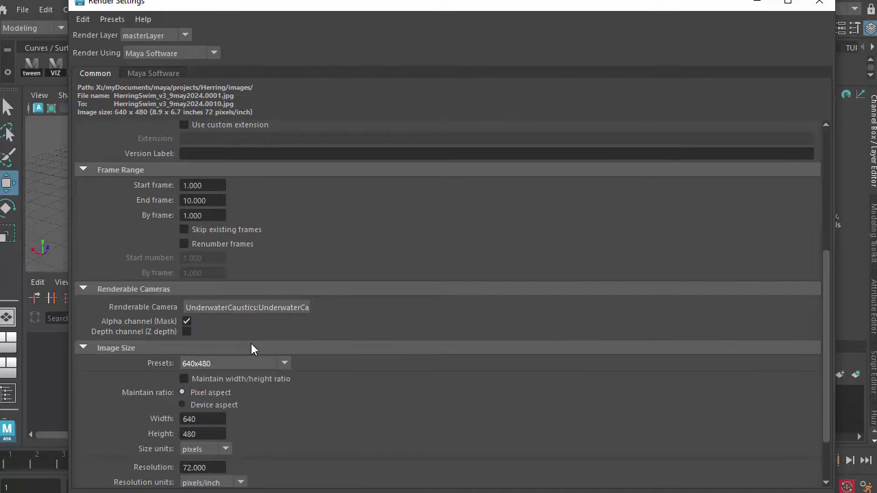
click(233, 363)
drag(284, 385, 283, 414)
click(232, 421)
drag(824, 303, 822, 374)
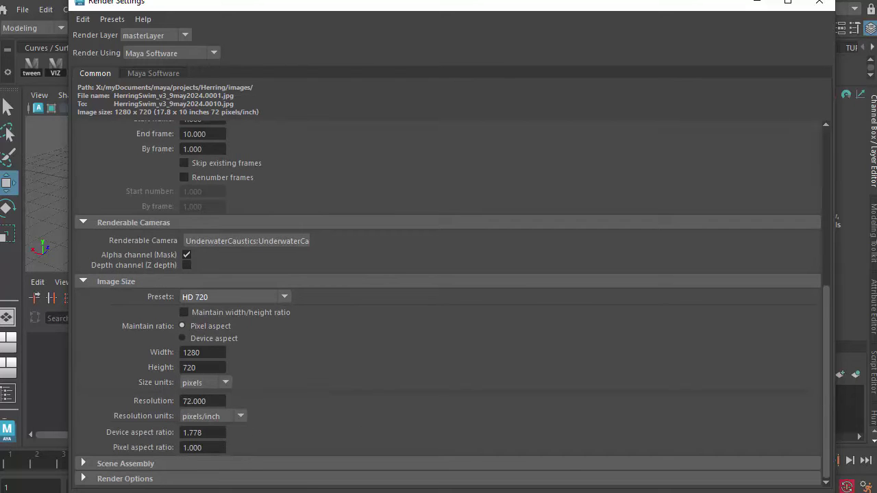
click(413, 492)
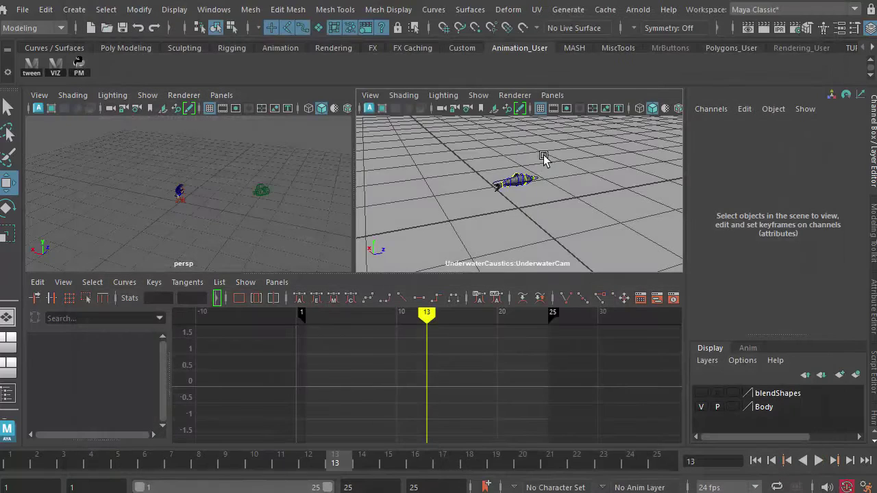
Render the current frame as a test, and extend the animation end and playback range to frame 49
click(763, 28)
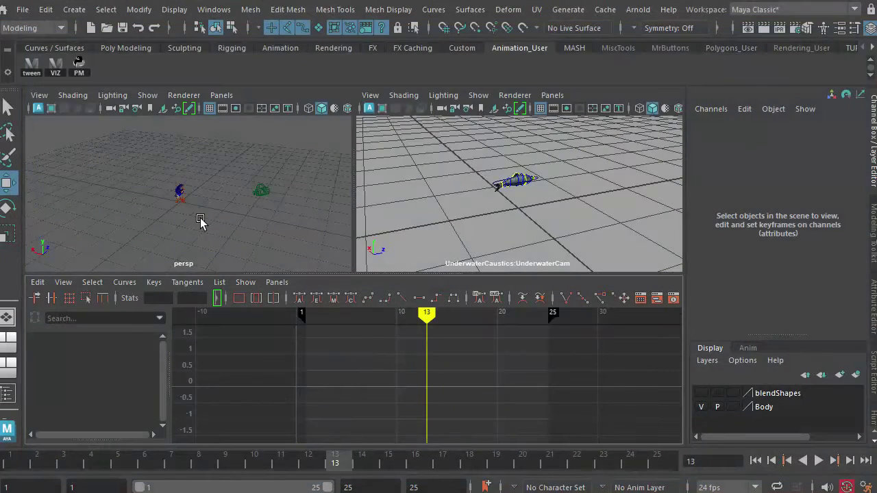
alt+drag(185, 223, 185, 402)
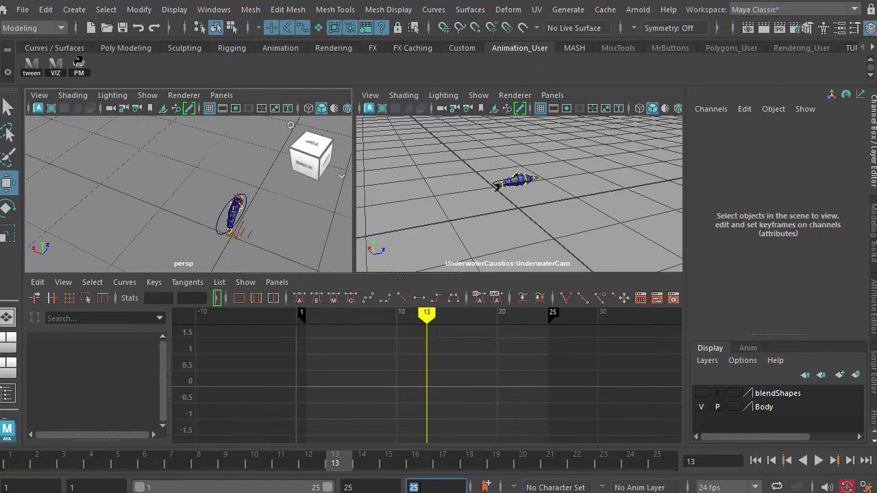
key(Return)
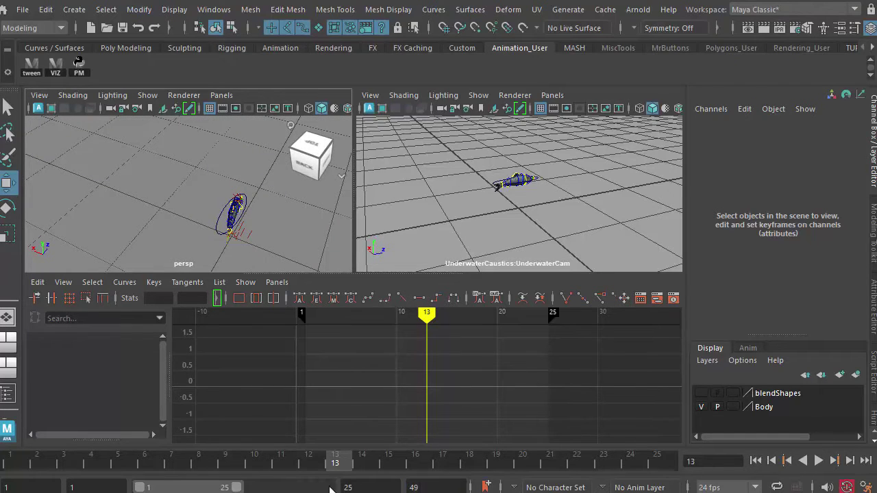
drag(245, 487, 327, 486)
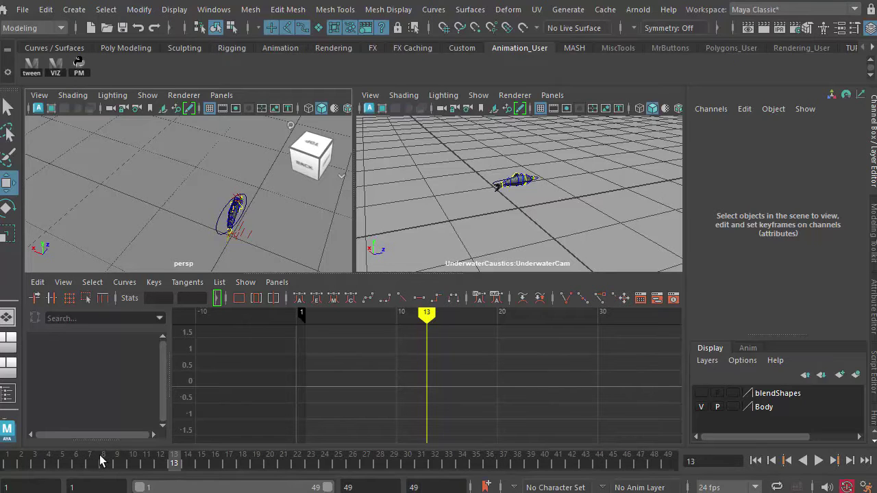
key(alt+v)
key(alt+v)
At frame 1, move the fish's World_Control back to about -5.62 in Translate Z and set a keyframe
alt+drag(149, 268, 209, 233)
click(209, 233)
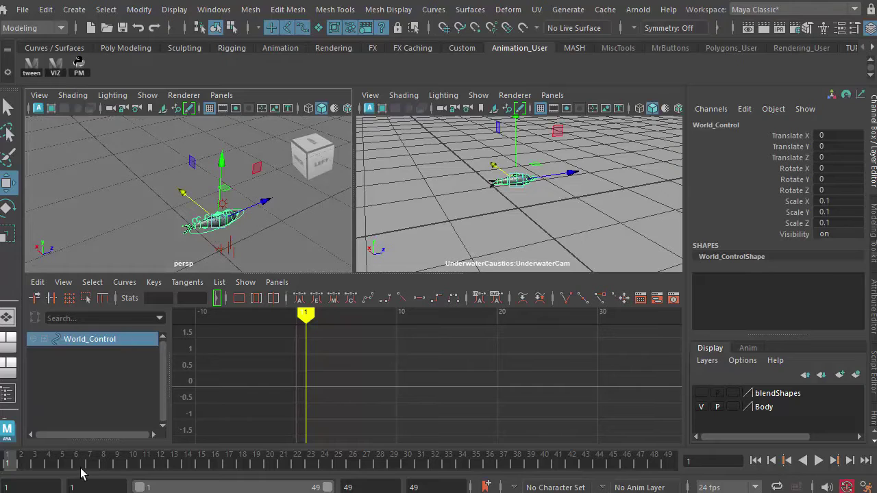
scroll(235, 193, down, 2)
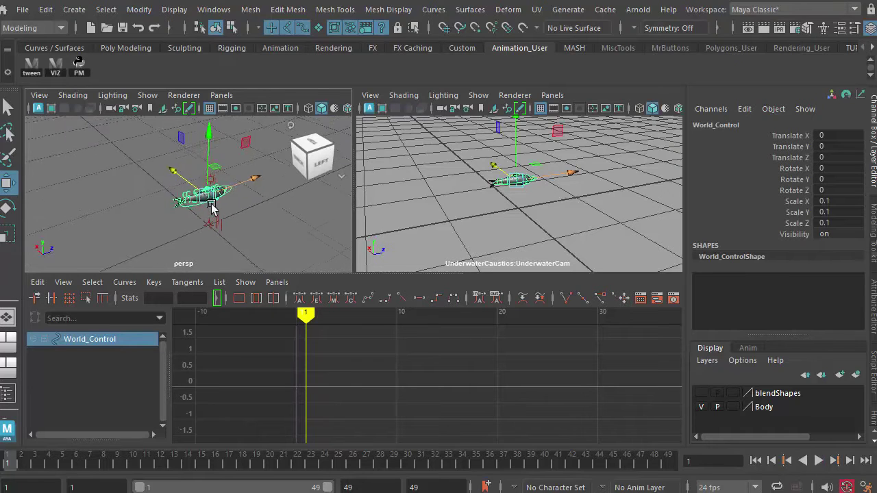
drag(251, 180, 165, 194)
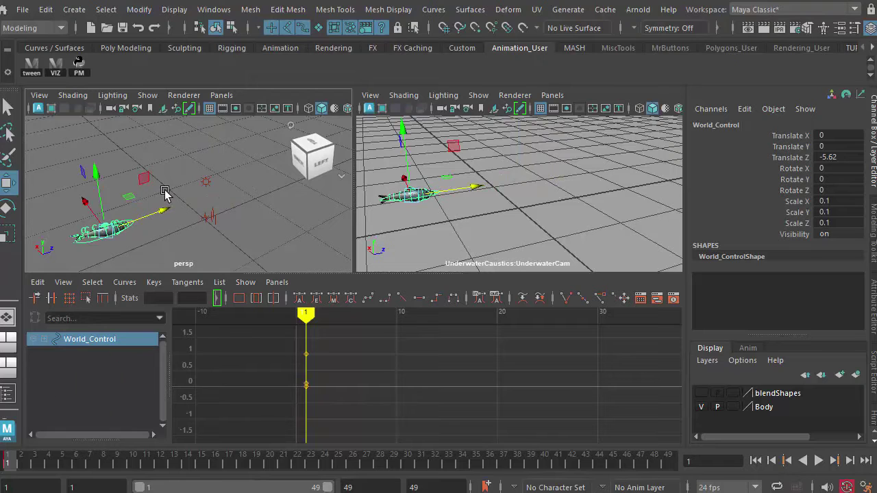
key(s)
At frame 49, key World_Control at about 10.944 in Translate Z and play the swim in the enlarged UnderwaterCam view
drag(162, 472, 668, 463)
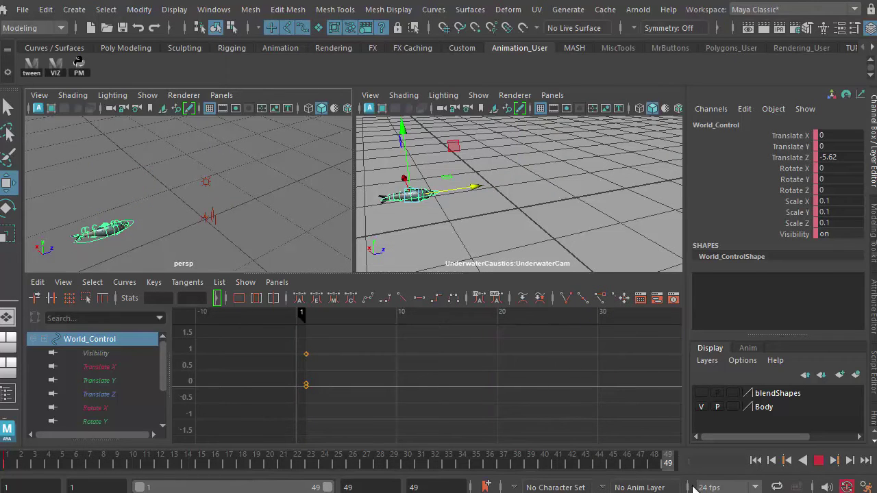
drag(164, 210, 345, 154)
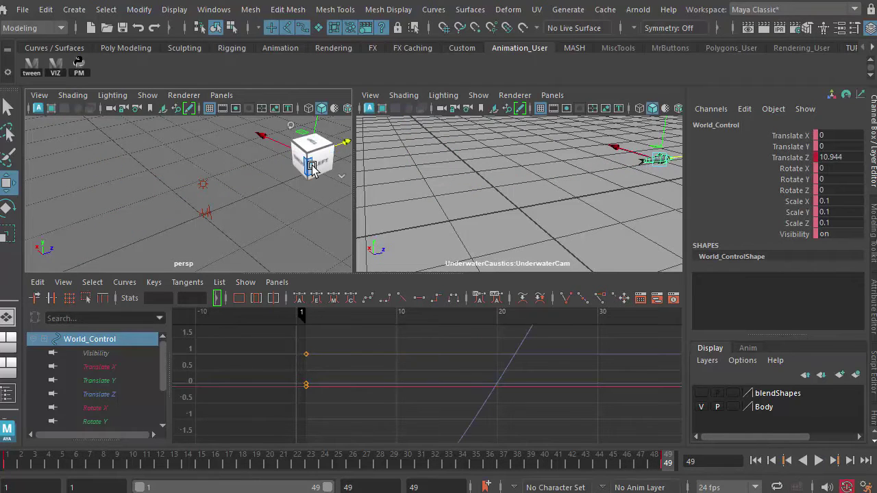
key(space)
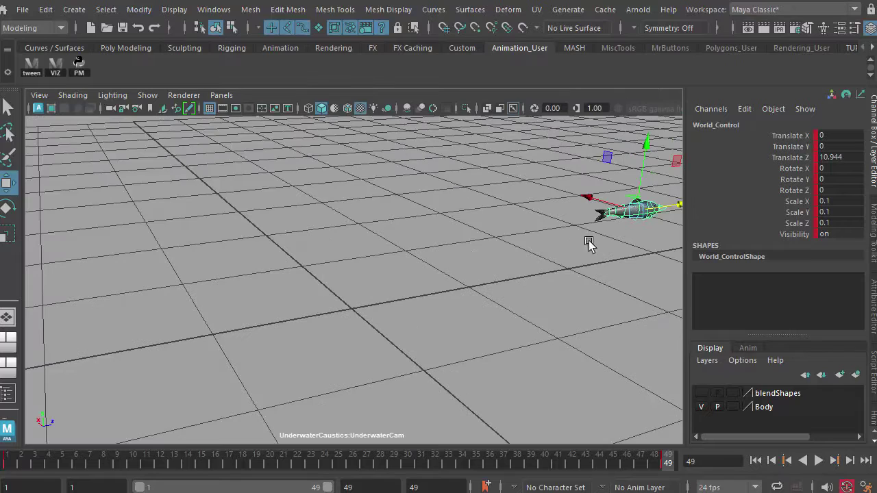
click(818, 461)
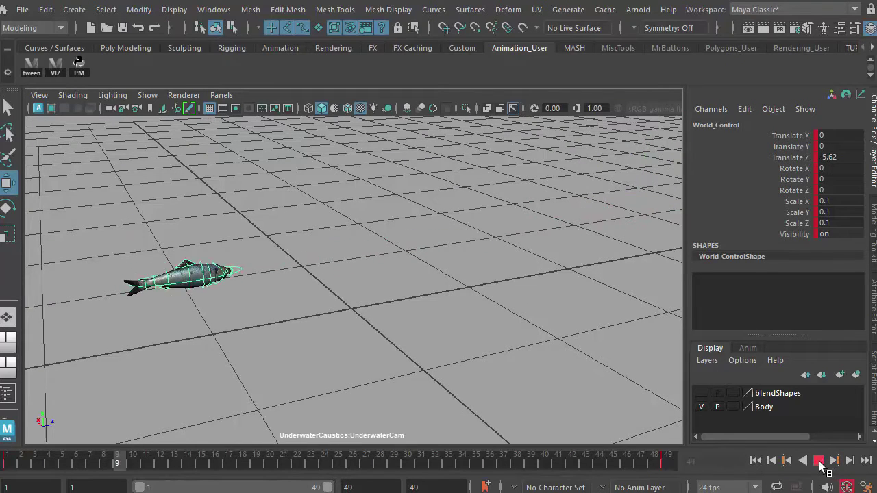
click(818, 460)
key(space)
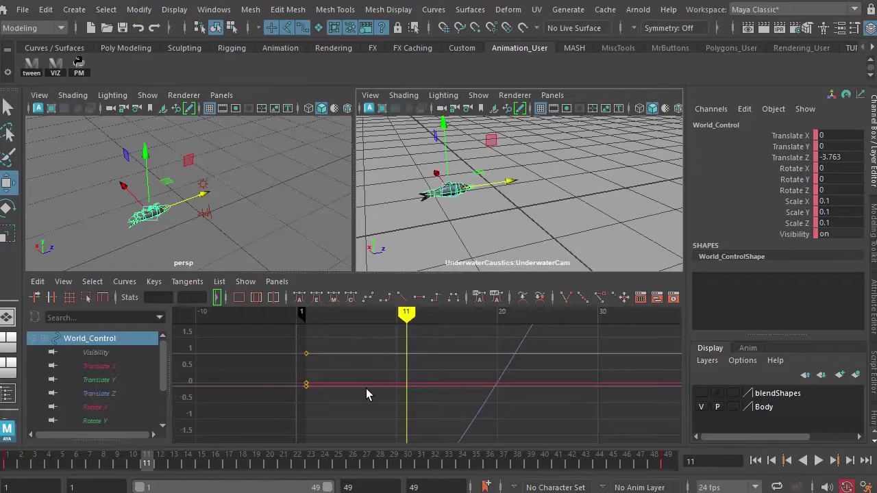
Apply linear tangents to World_Control's Translate Z curve and play the motion back
click(123, 393)
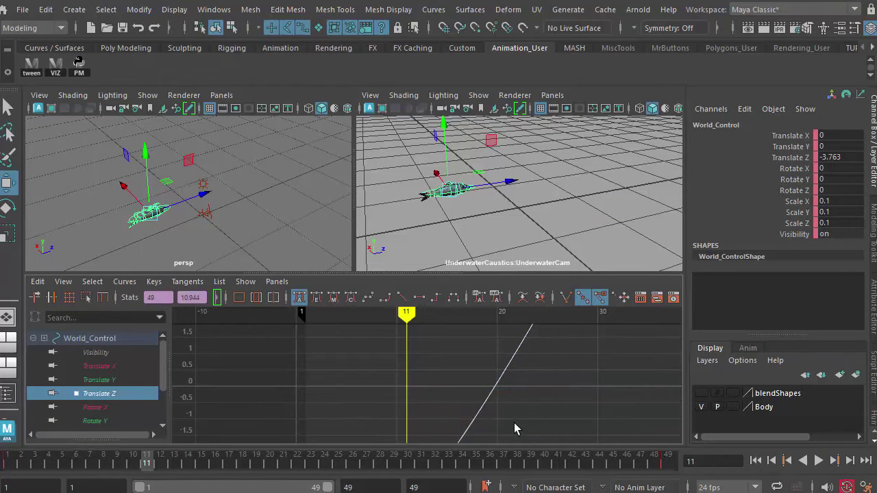
key(f)
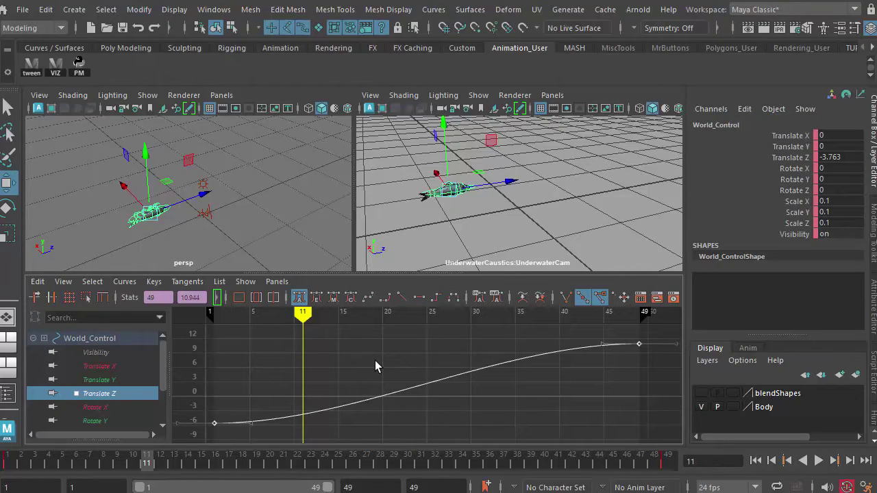
click(402, 299)
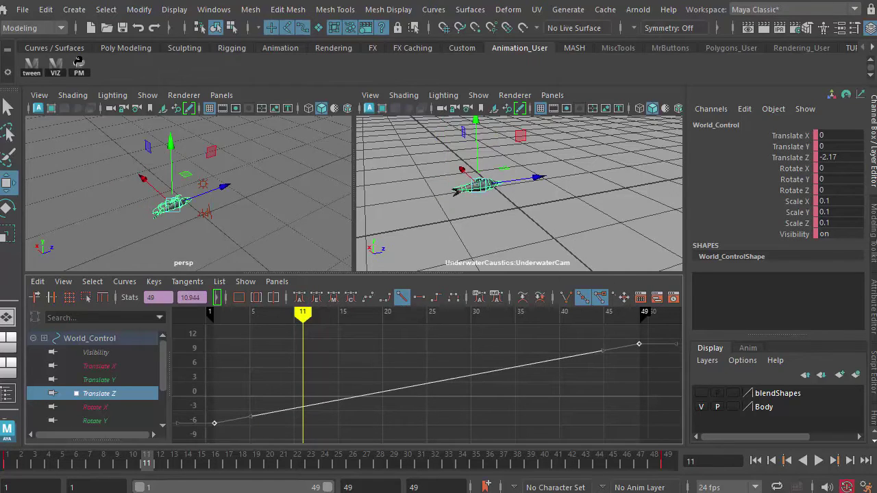
click(820, 461)
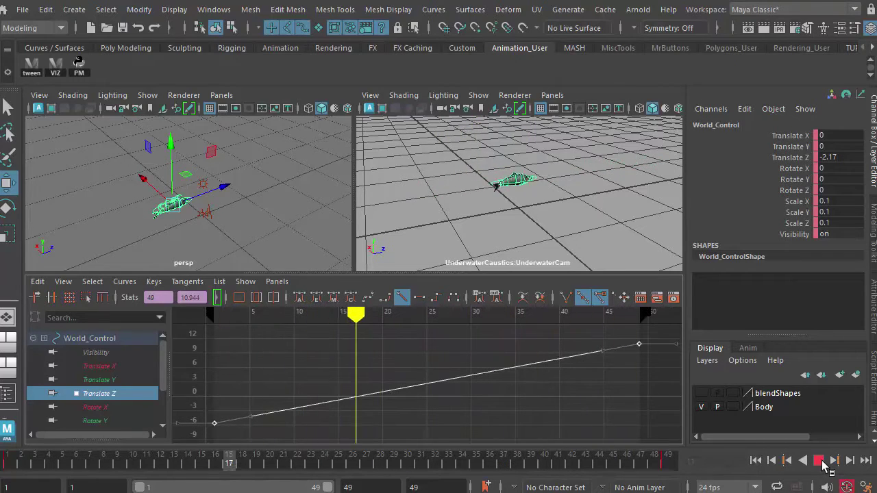
click(820, 460)
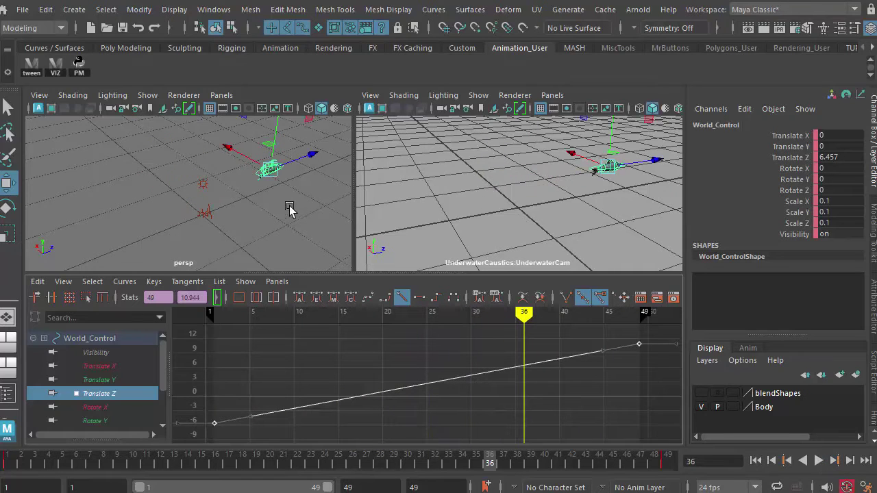
Shift World_Control to about 0.253 in Translate X at frame 25, raise its frame 49 key to about 0.152, and play the result
drag(141, 459, 338, 460)
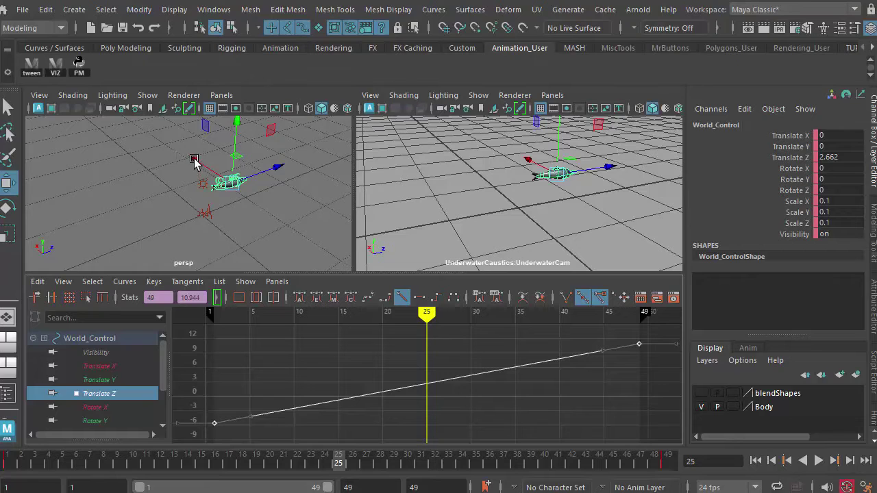
drag(196, 160, 195, 158)
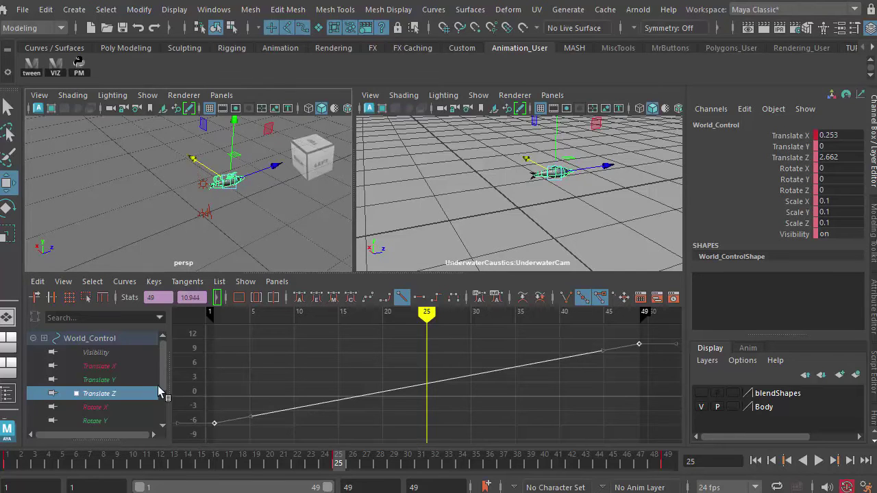
click(125, 370)
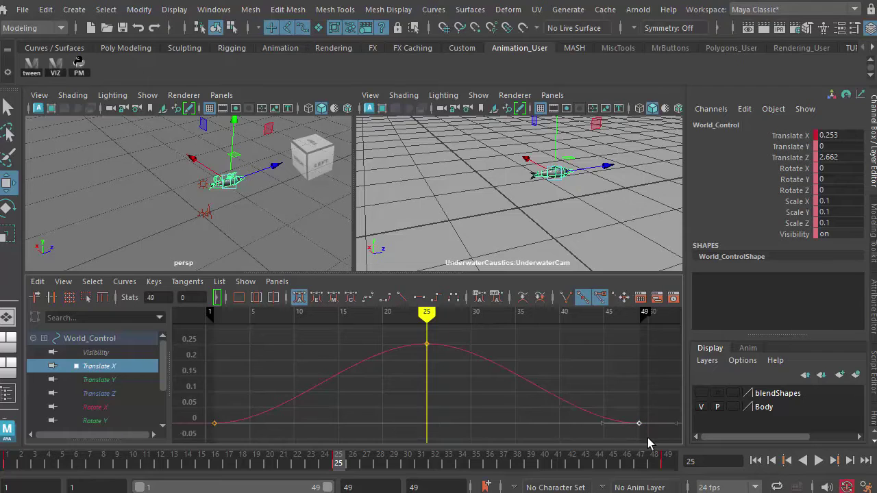
shift+middle_drag(635, 414, 638, 372)
key(ctrl+z)
shift+middle_drag(621, 409, 636, 375)
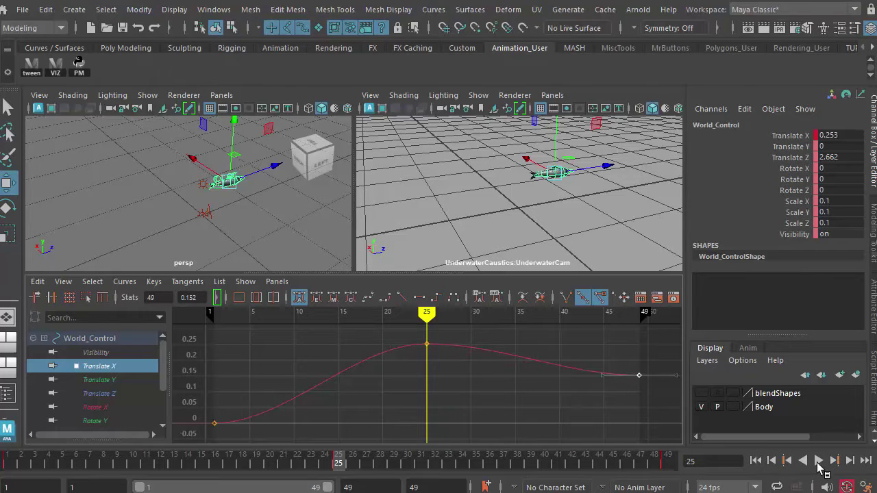
click(818, 461)
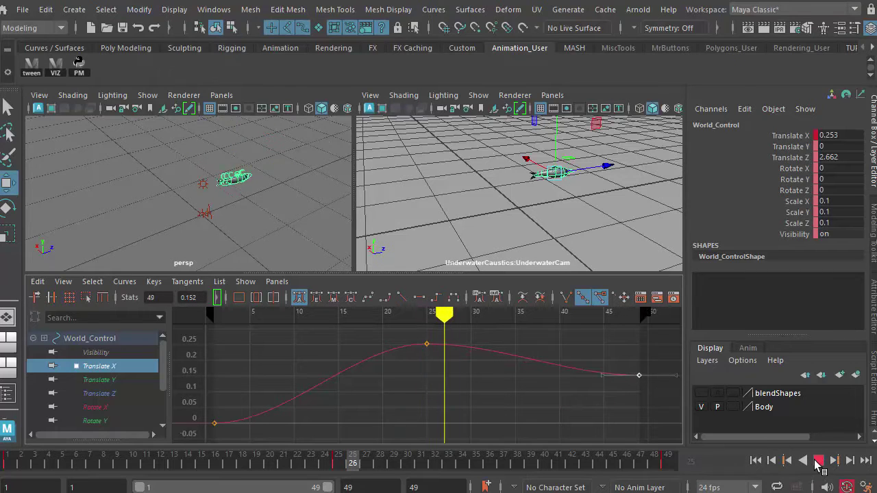
click(505, 229)
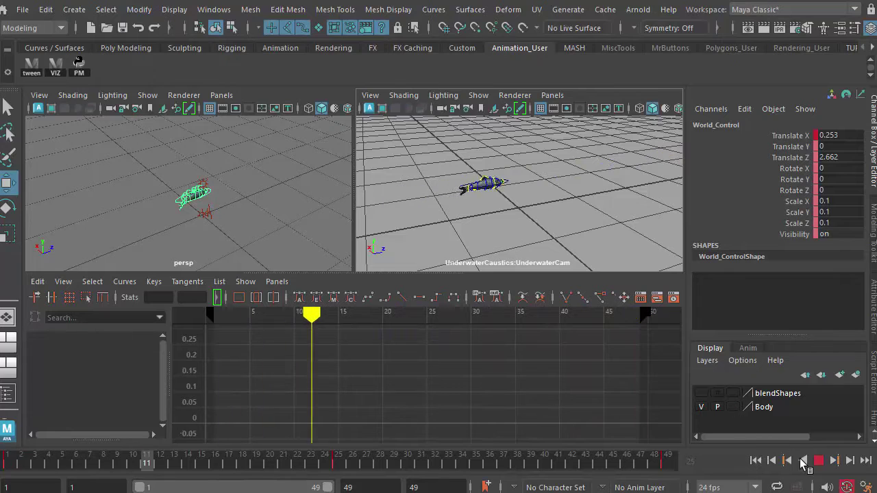
click(418, 128)
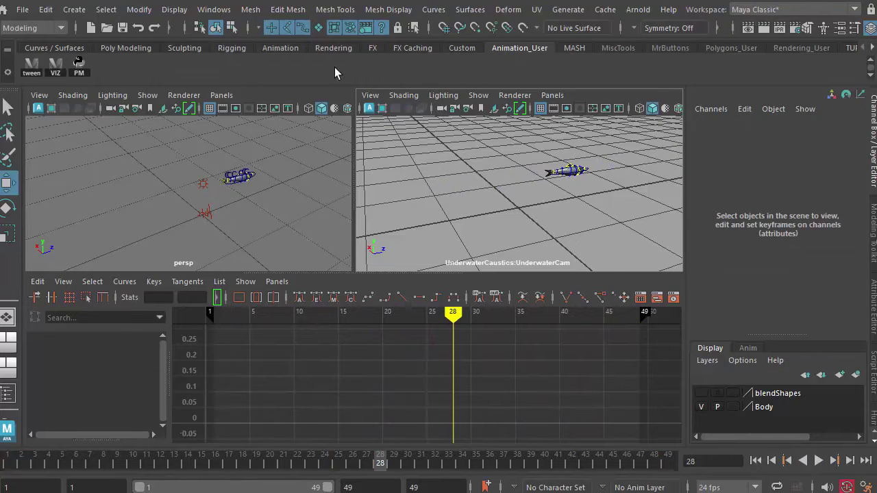
Select UnderwaterCaustics:UnderwaterCam in the Outliner and set a keyframe on it at frame 1
click(213, 9)
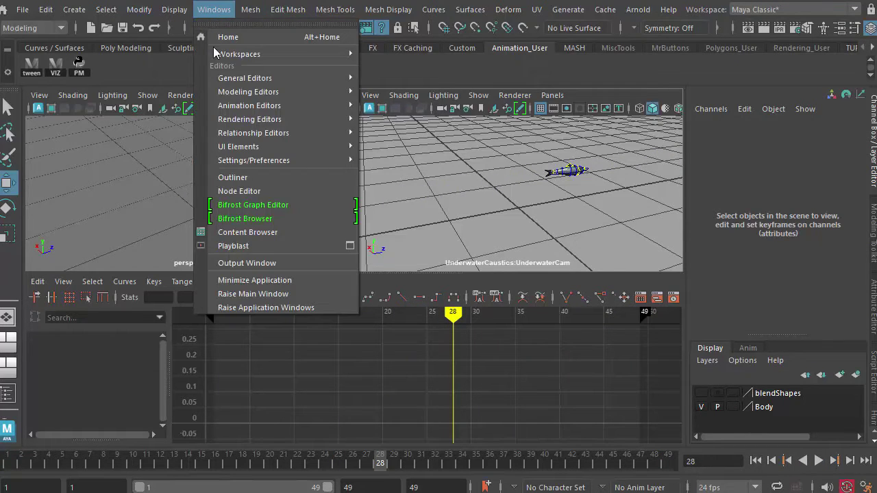
click(223, 176)
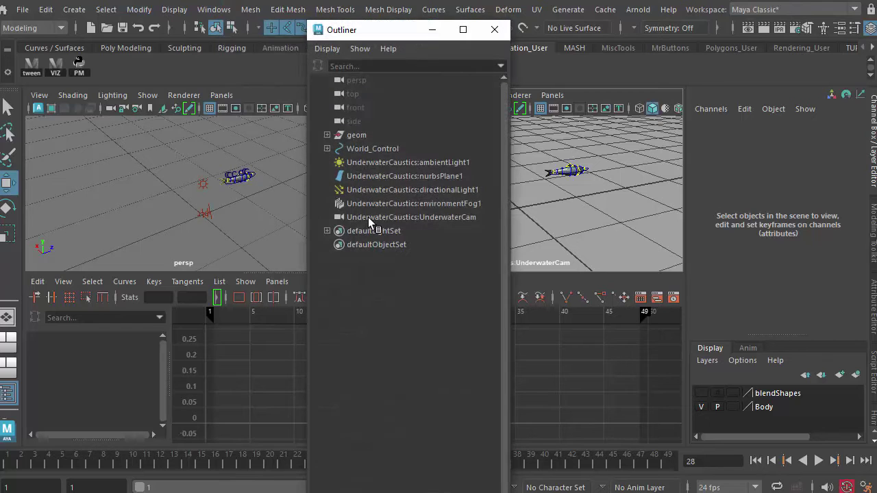
click(368, 217)
click(493, 31)
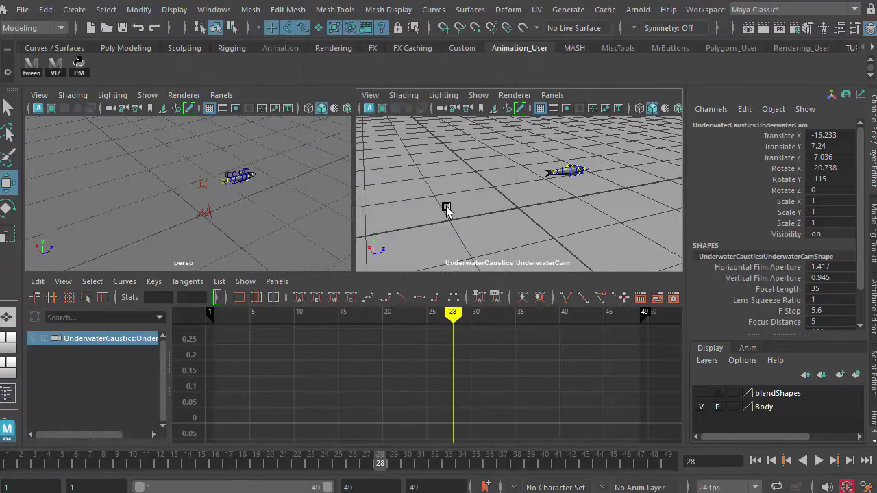
drag(99, 457, 8, 457)
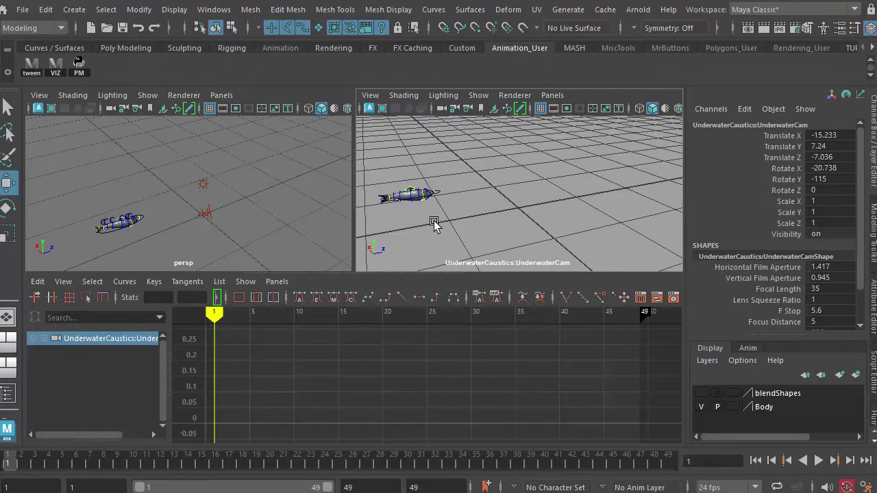
key(s)
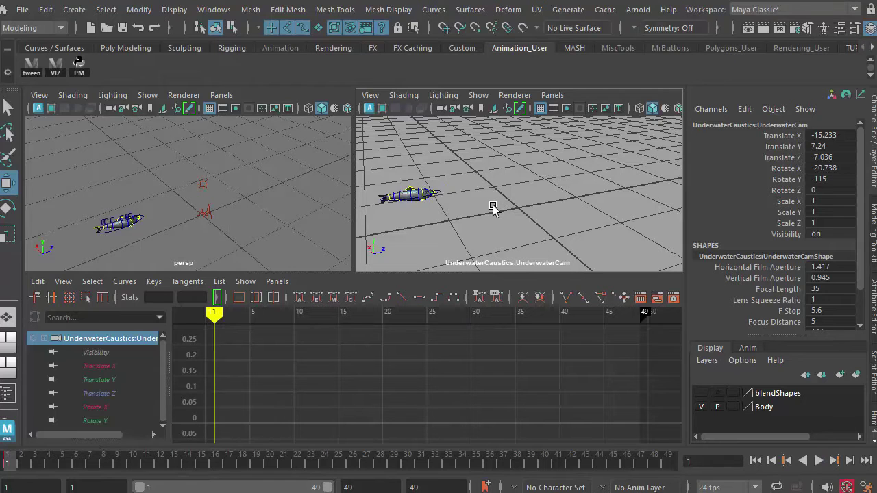
At frame 49, track UnderwaterCam after the fish to about -13.473, 6.574, 2.055, show the resolution gate and key the camera
drag(139, 466, 668, 461)
alt+middle_drag(642, 256, 539, 233)
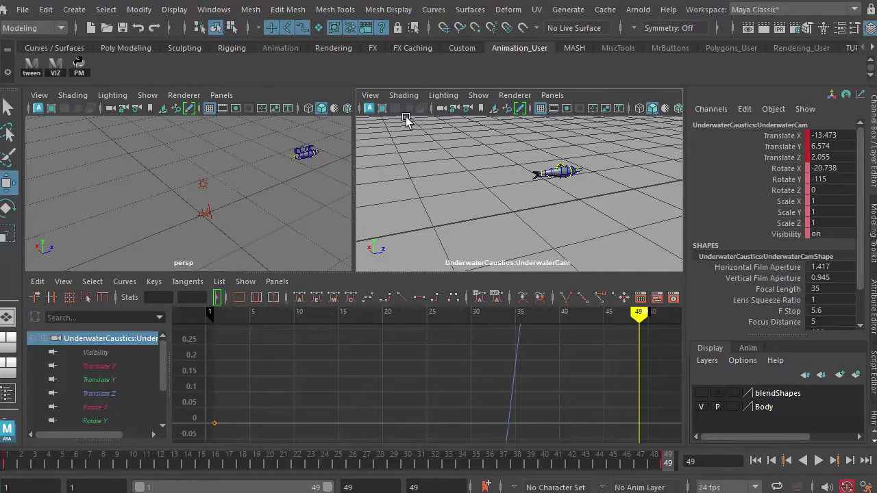
click(562, 109)
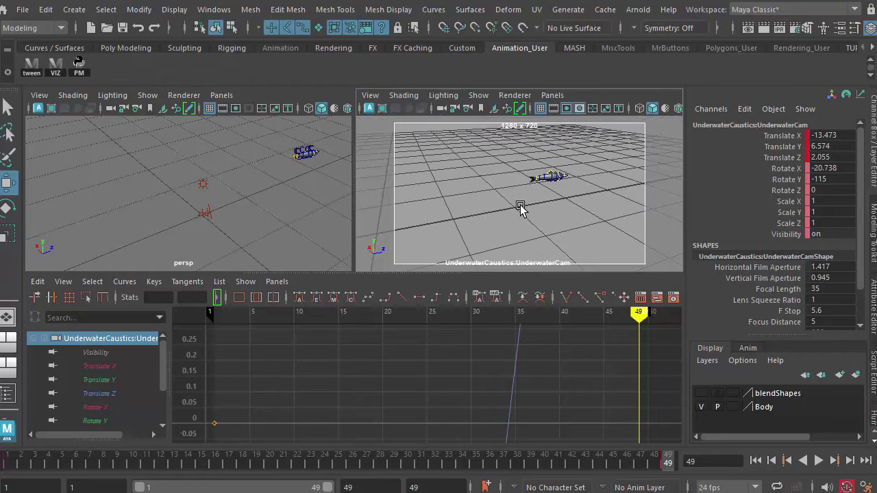
key(s)
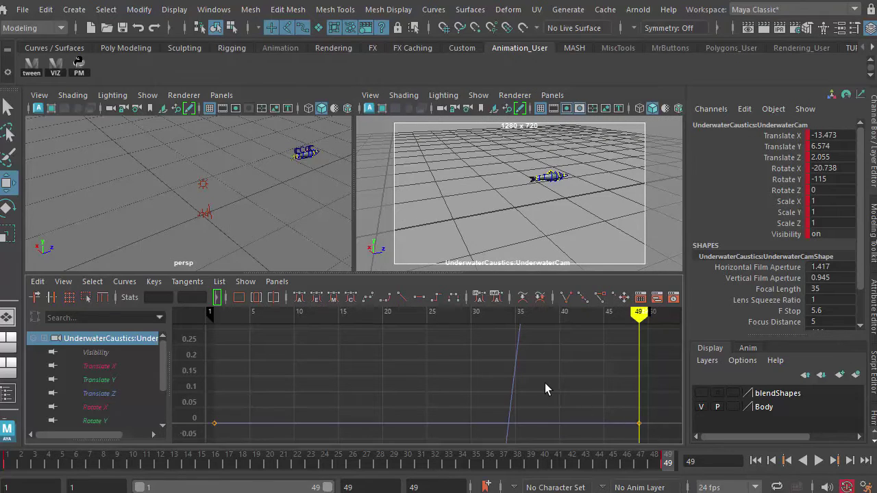
key(f)
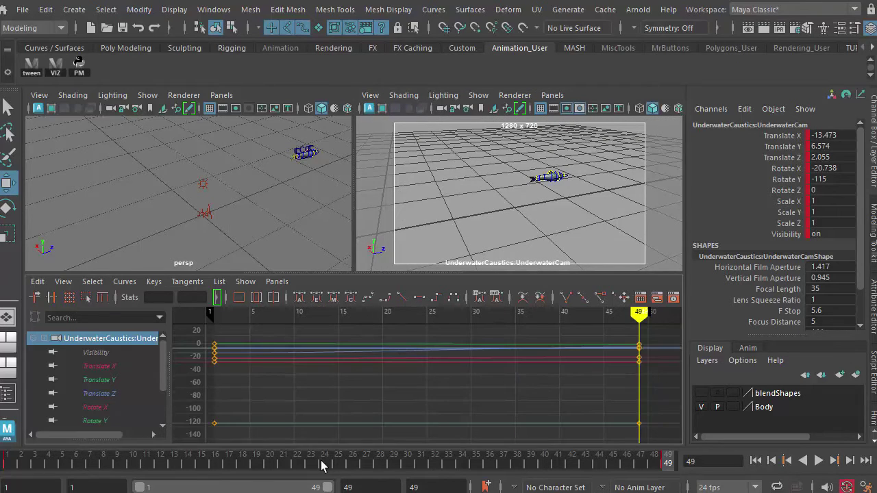
At frame 17, raise UnderwaterCam to about -14.579, 7.509, -4.707 and set a keyframe
key(alt+v)
mouse_move(242, 467)
mouse_down()
mouse_move(141, 464)
mouse_move(245, 462)
mouse_move(215, 465)
mouse_move(243, 464)
mouse_move(230, 459)
mouse_up()
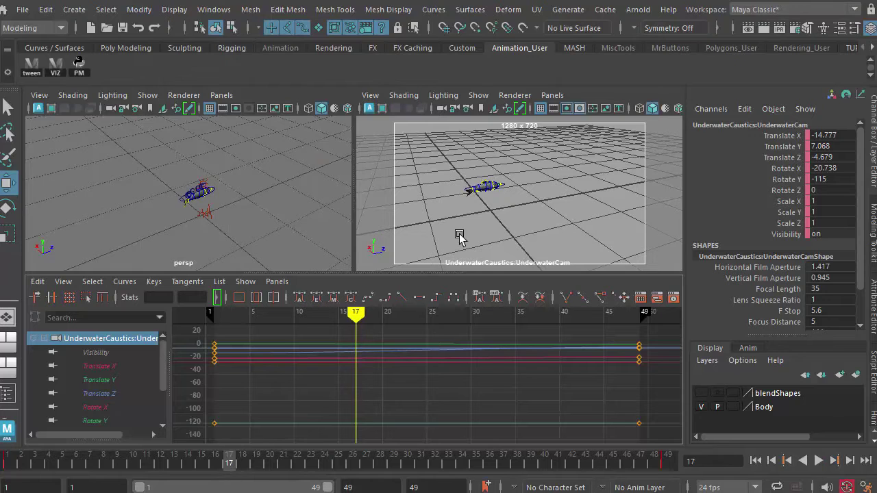
alt+middle_drag(465, 217, 467, 230)
key(s)
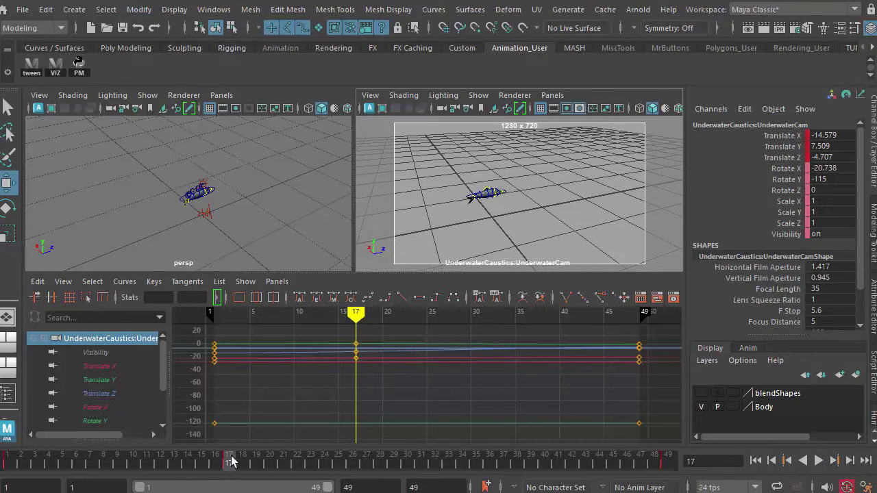
At frame 33, track UnderwaterCam to about -13.842, 6.702, -0.953, set a keyframe and play the animation
drag(230, 463, 448, 462)
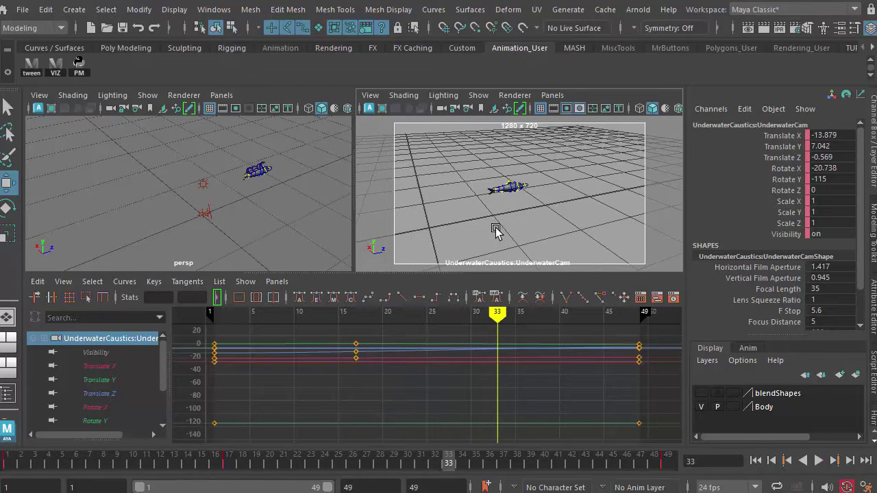
alt+middle_drag(496, 231, 503, 221)
key(s)
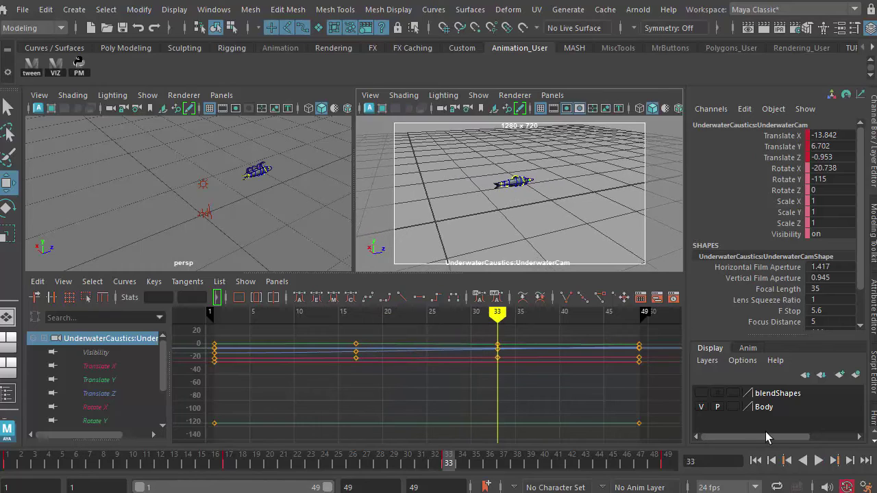
click(818, 461)
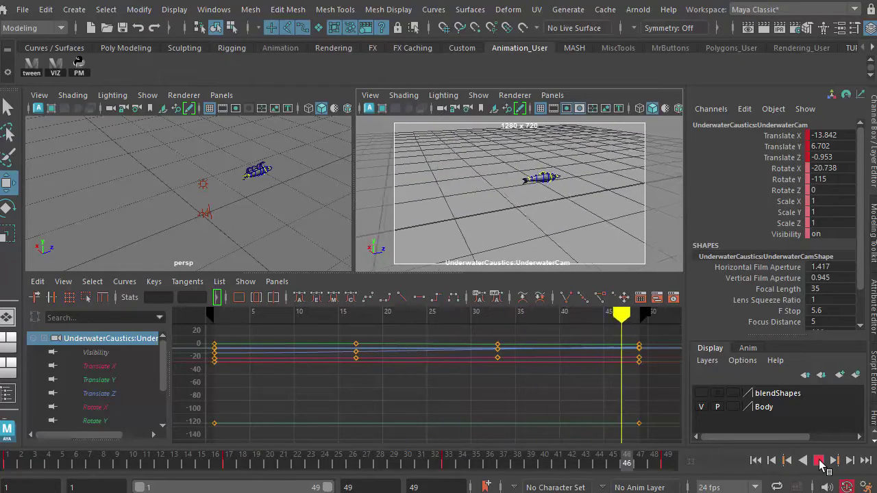
click(818, 460)
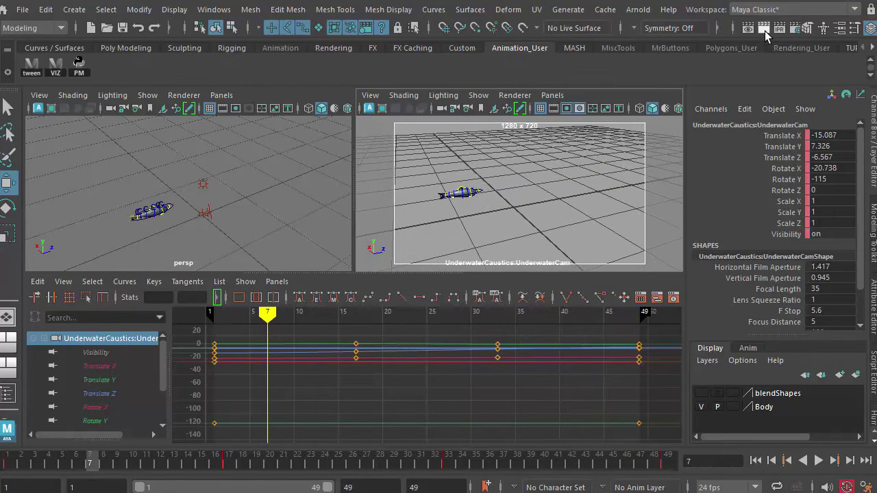
In the render settings, set the end frame of the frame range to 49
click(765, 31)
click(795, 30)
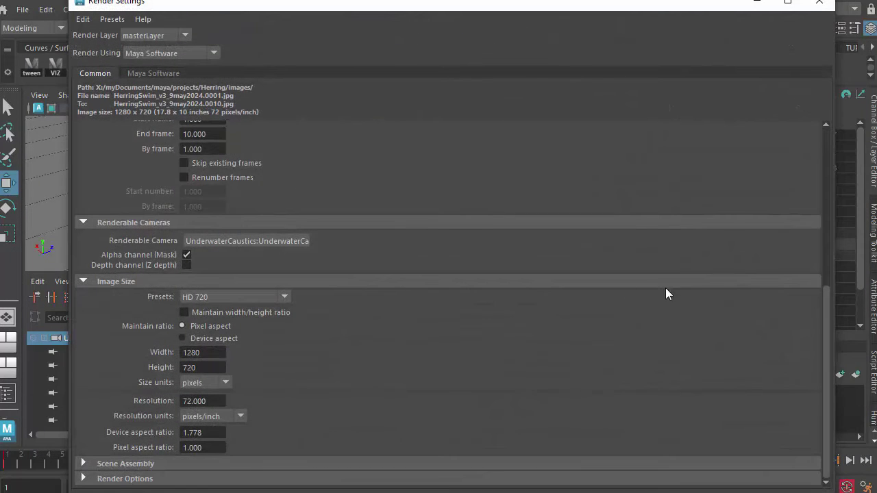
drag(828, 320, 820, 236)
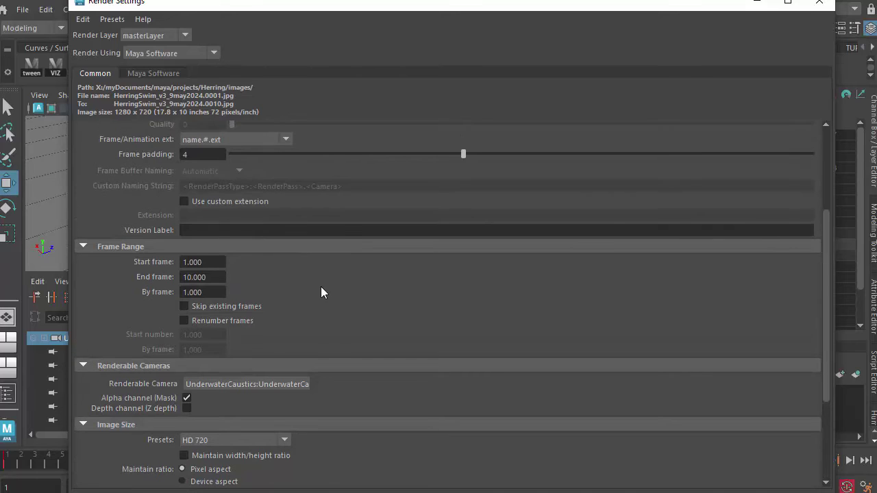
click(221, 276)
text(49)
drag(827, 277, 822, 140)
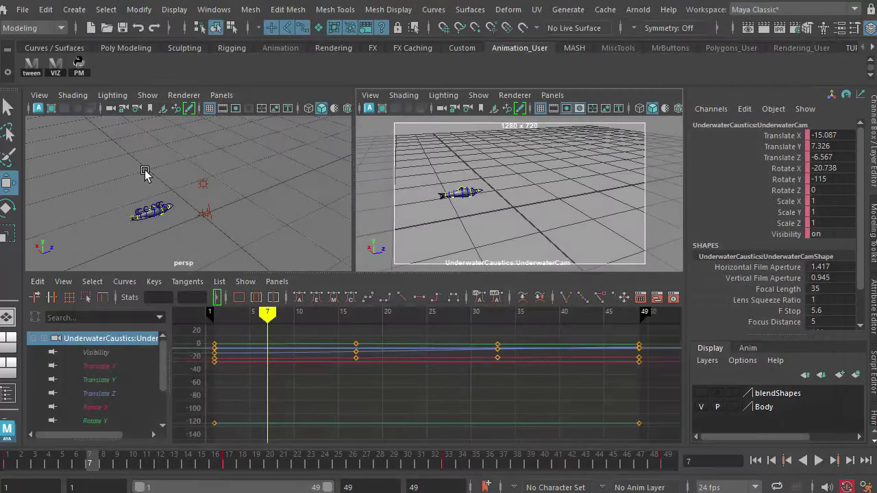
Switch to the Rendering menu set and render the sequence for frames 1-49 through UnderwaterCam
click(43, 29)
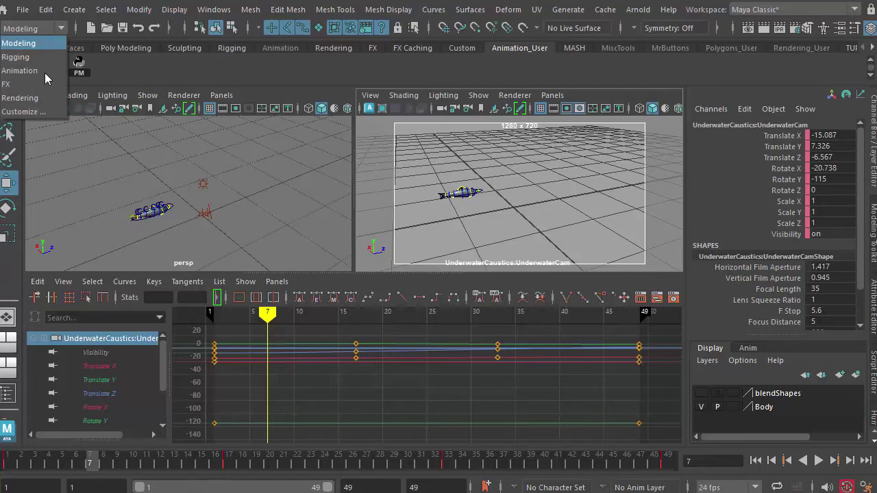
click(41, 85)
click(366, 11)
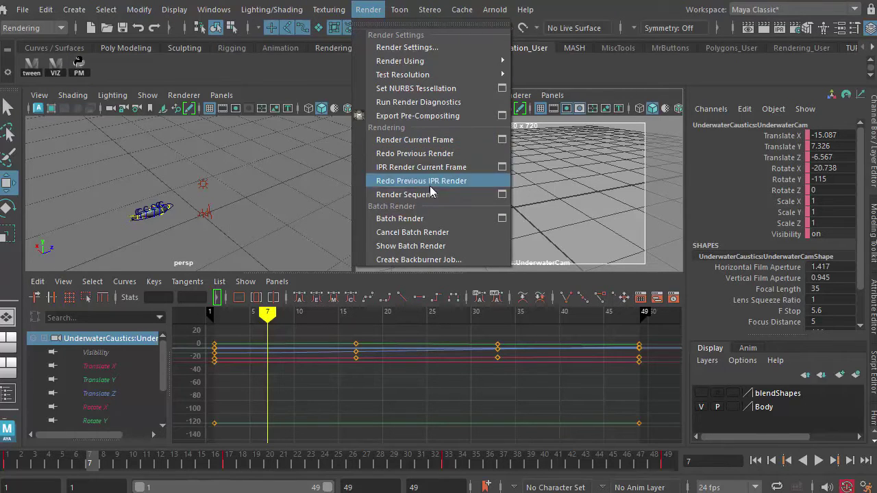
click(502, 194)
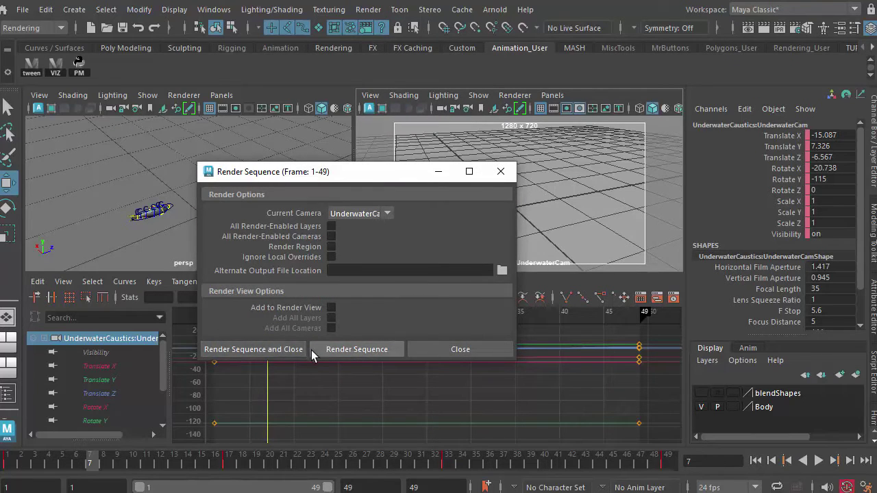
click(346, 349)
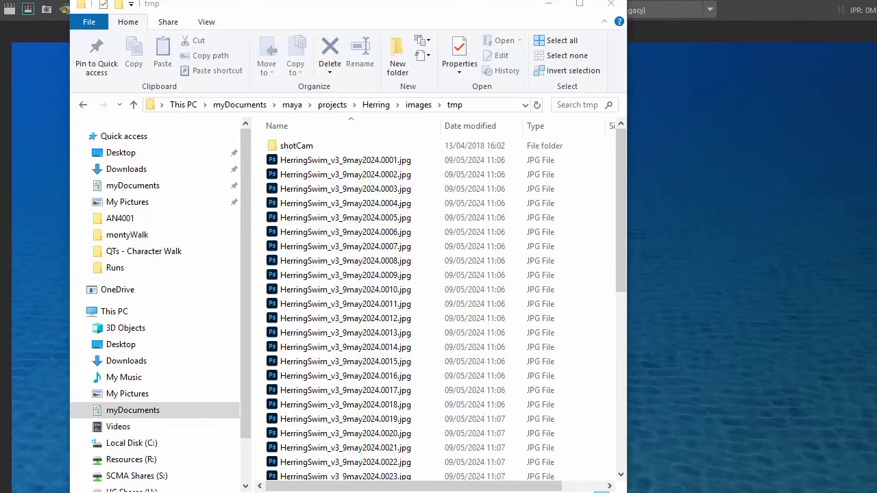
In File Explorer, select HerringSwim_v3_9may2024.0001.jpg in the Herring project's images/tmp folder to examine the rendered sequence files
click(345, 159)
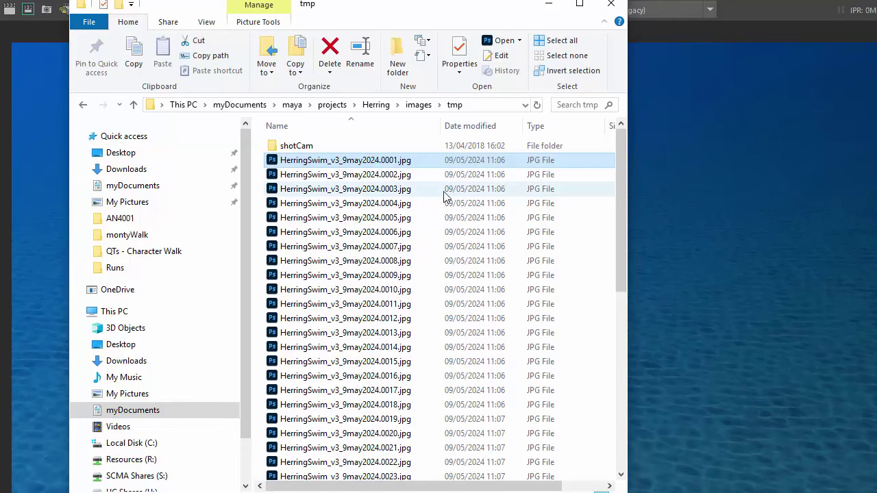
scroll(623, 179, down, 1)
drag(634, 218, 649, 166)
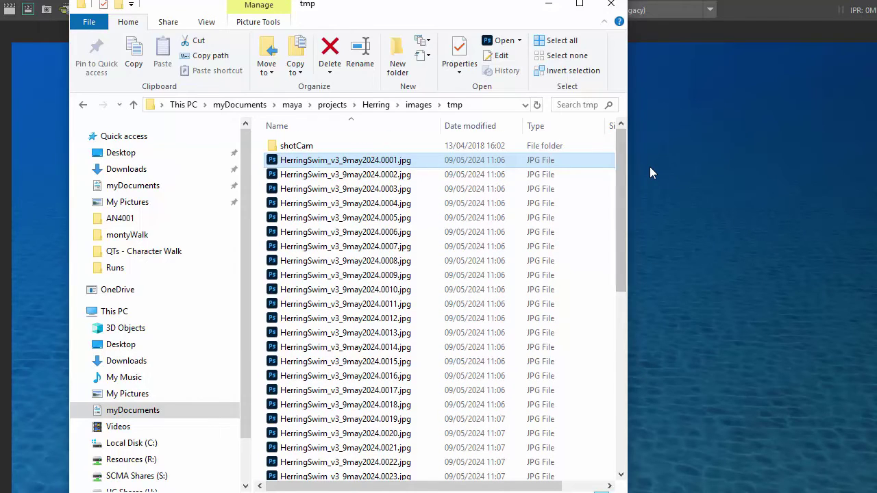
From the images folder, open swimTest1.avi with djv.exe as the default app for .avi files and move the player window up
click(419, 105)
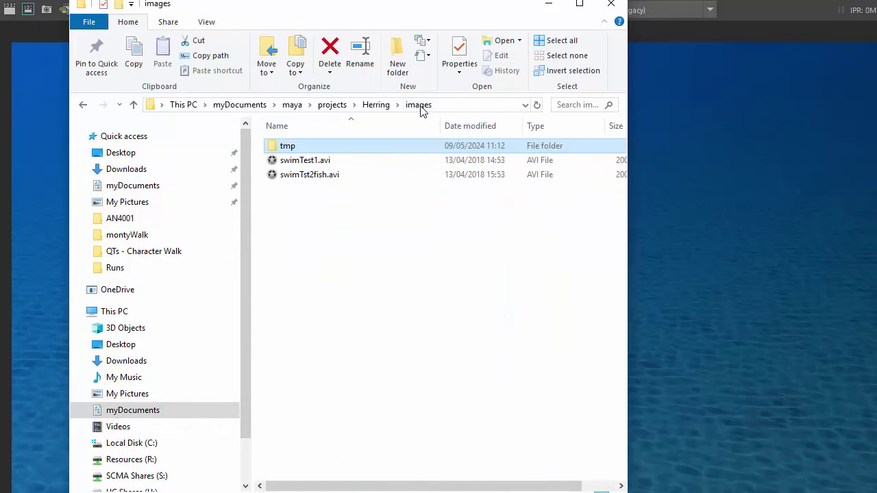
right_click(305, 164)
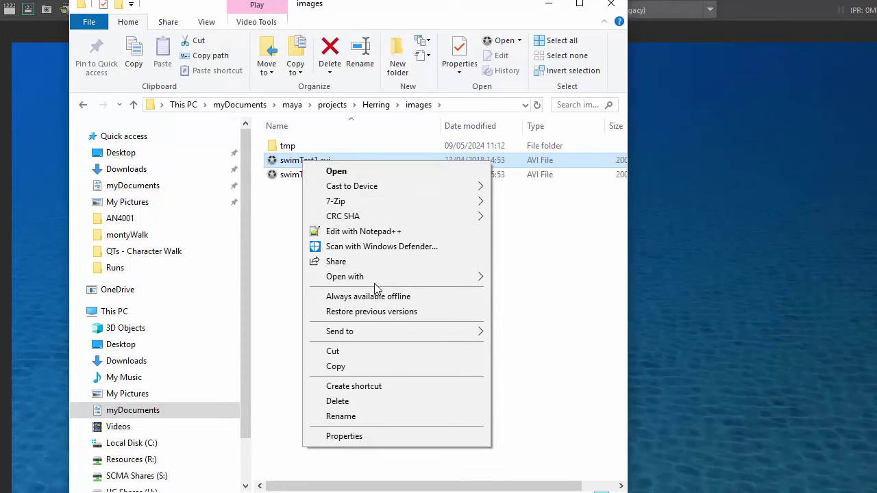
mouse_move(441, 279)
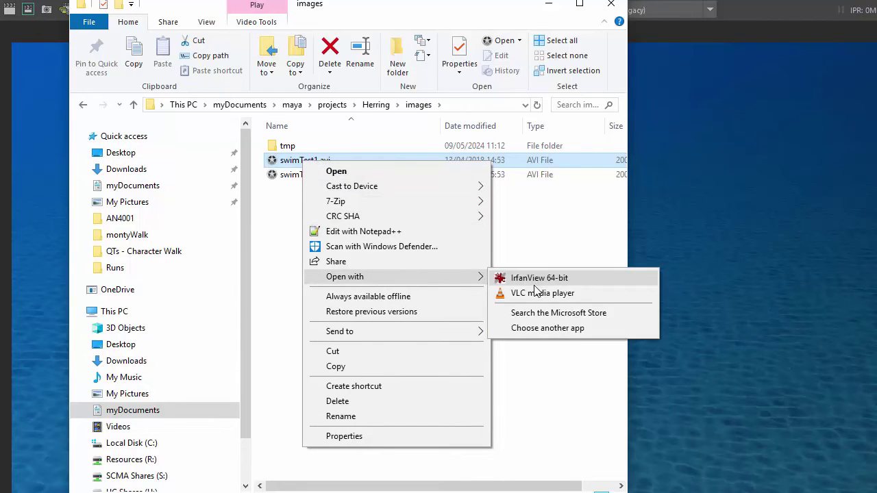
click(535, 327)
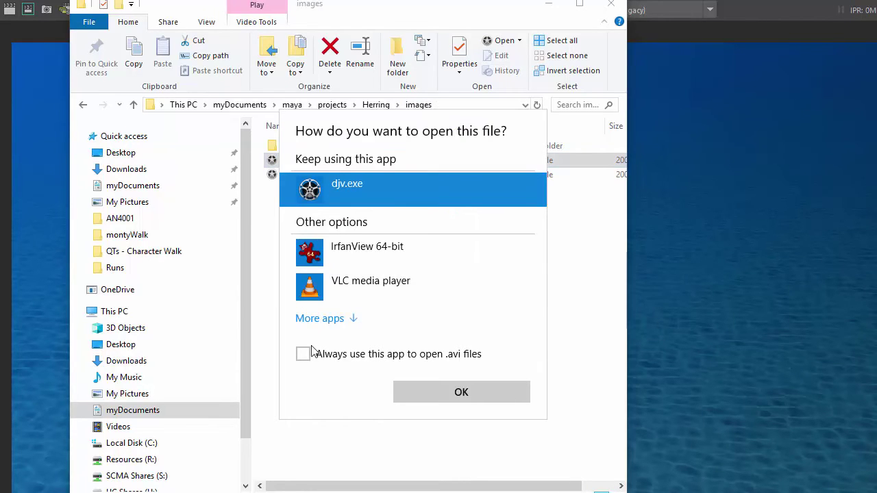
click(303, 353)
click(460, 391)
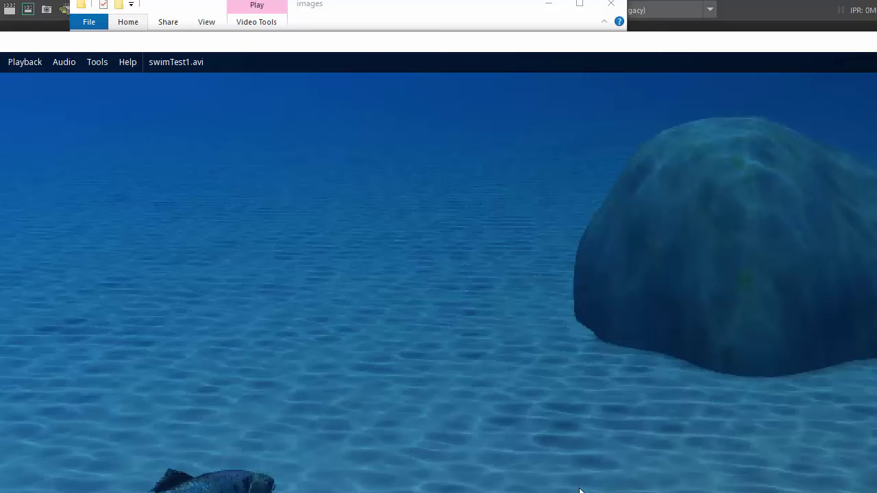
drag(433, 48, 432, 1)
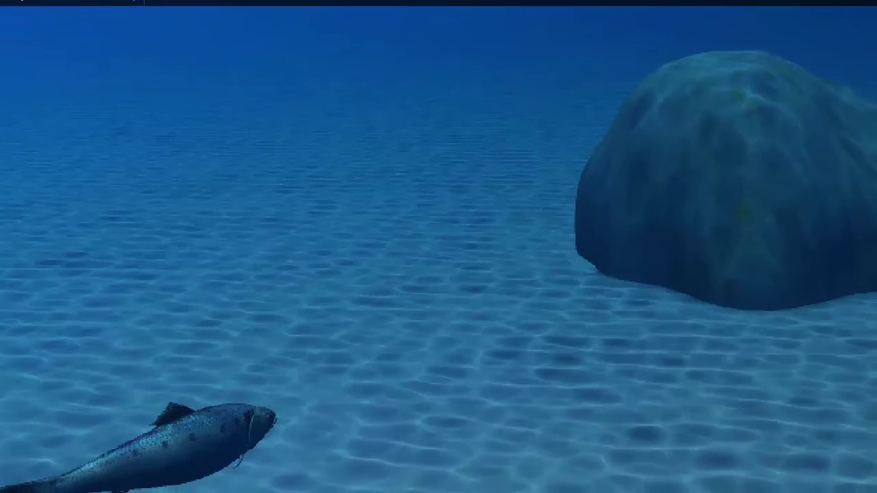